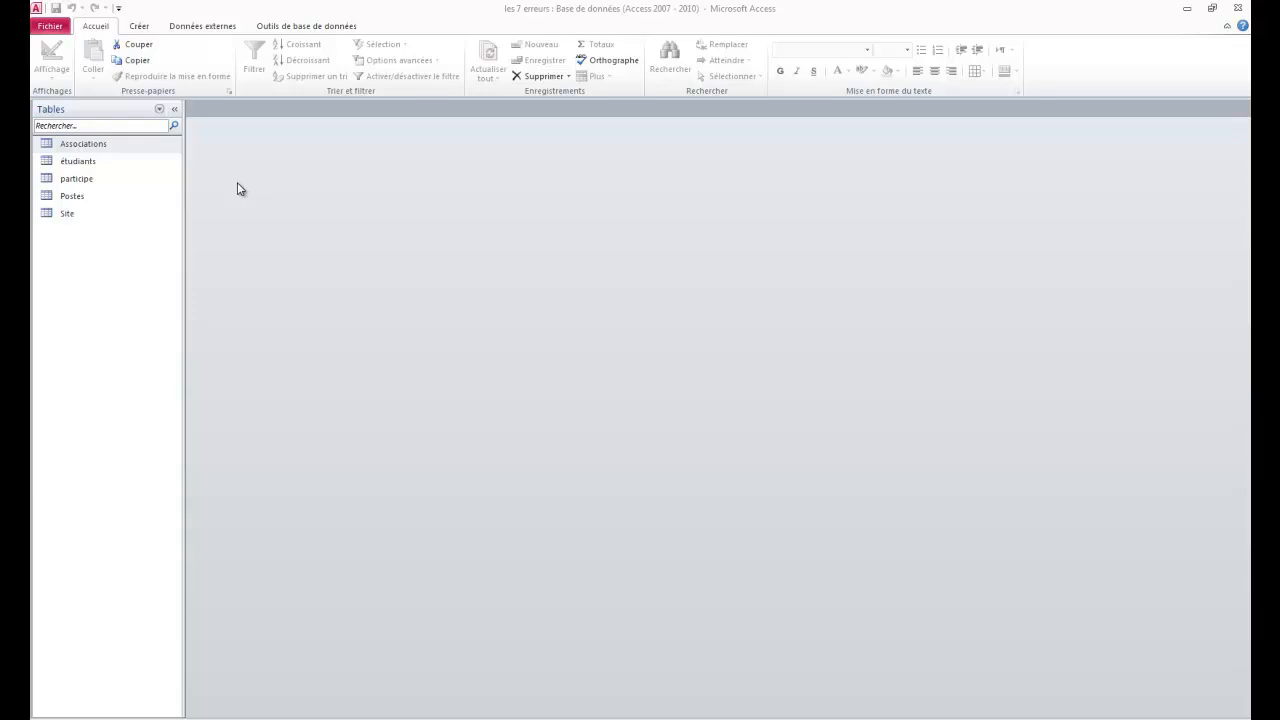
Step: Open the database relationships diagram and hide the duplicate Postes_1 table from it
left_click(310, 26)
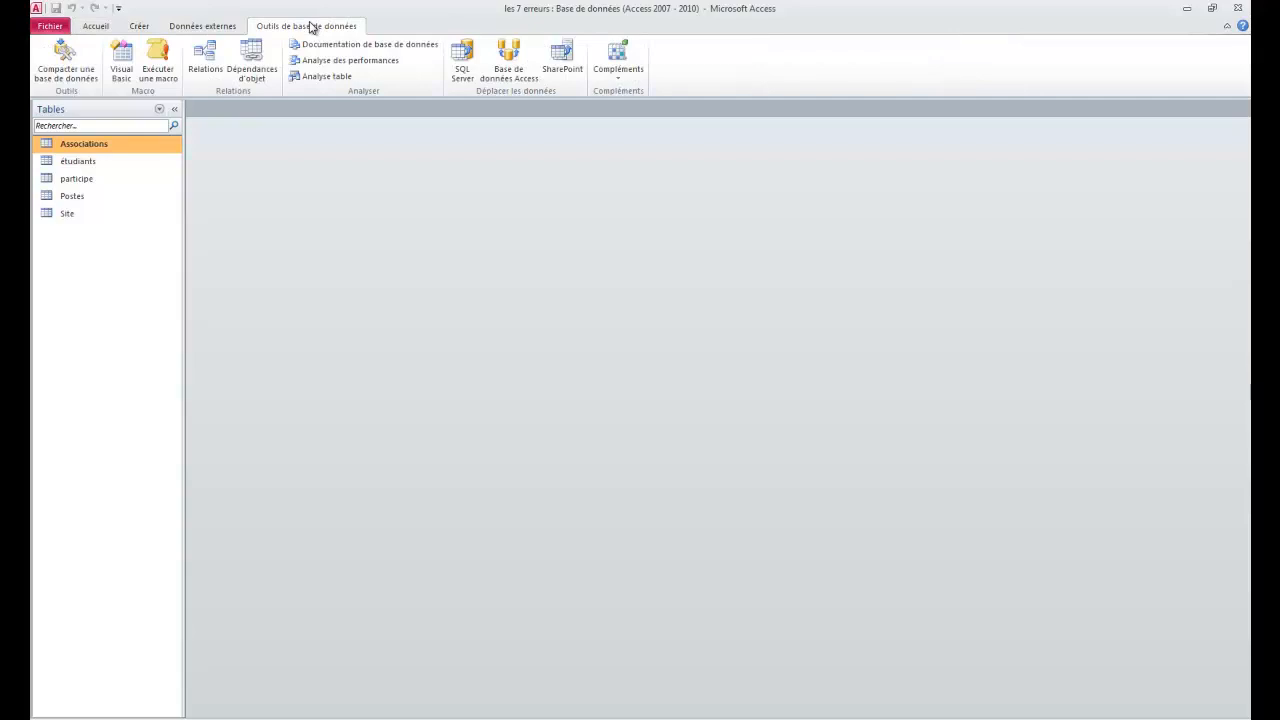
left_click(216, 57)
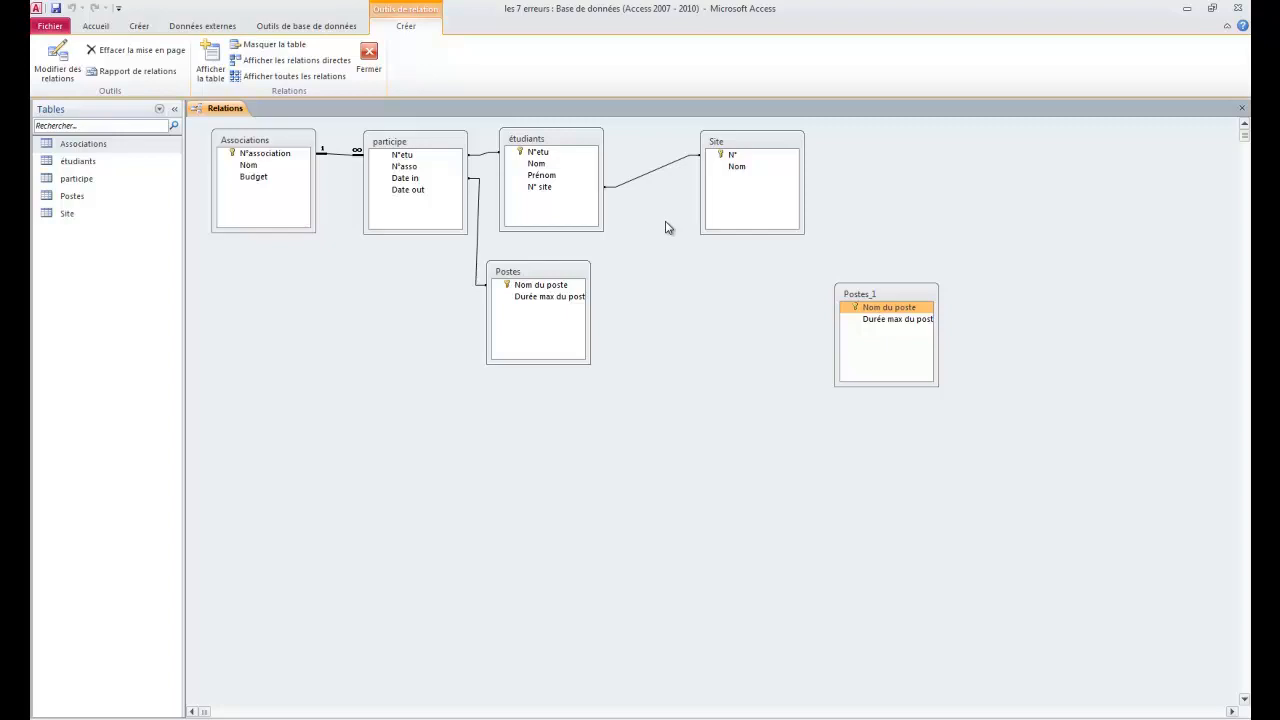
left_click(250, 153)
left_click_drag(921, 297, 780, 277)
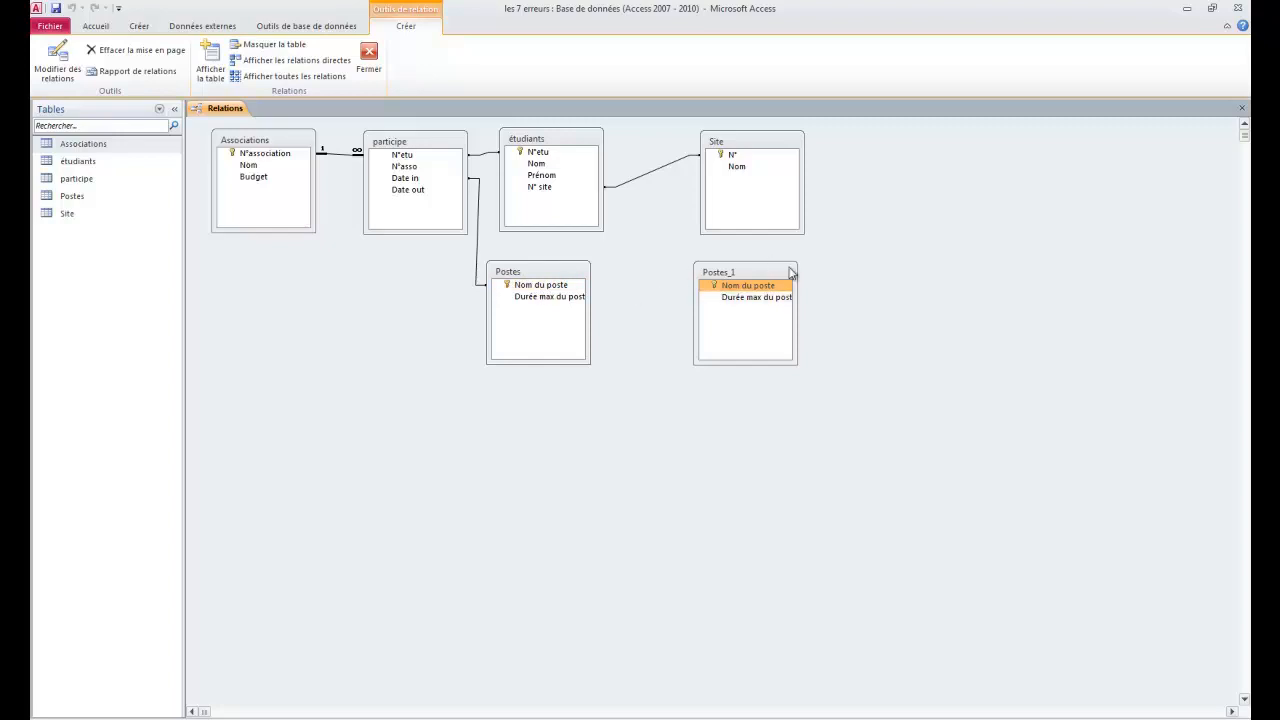
left_click_drag(752, 276, 799, 289)
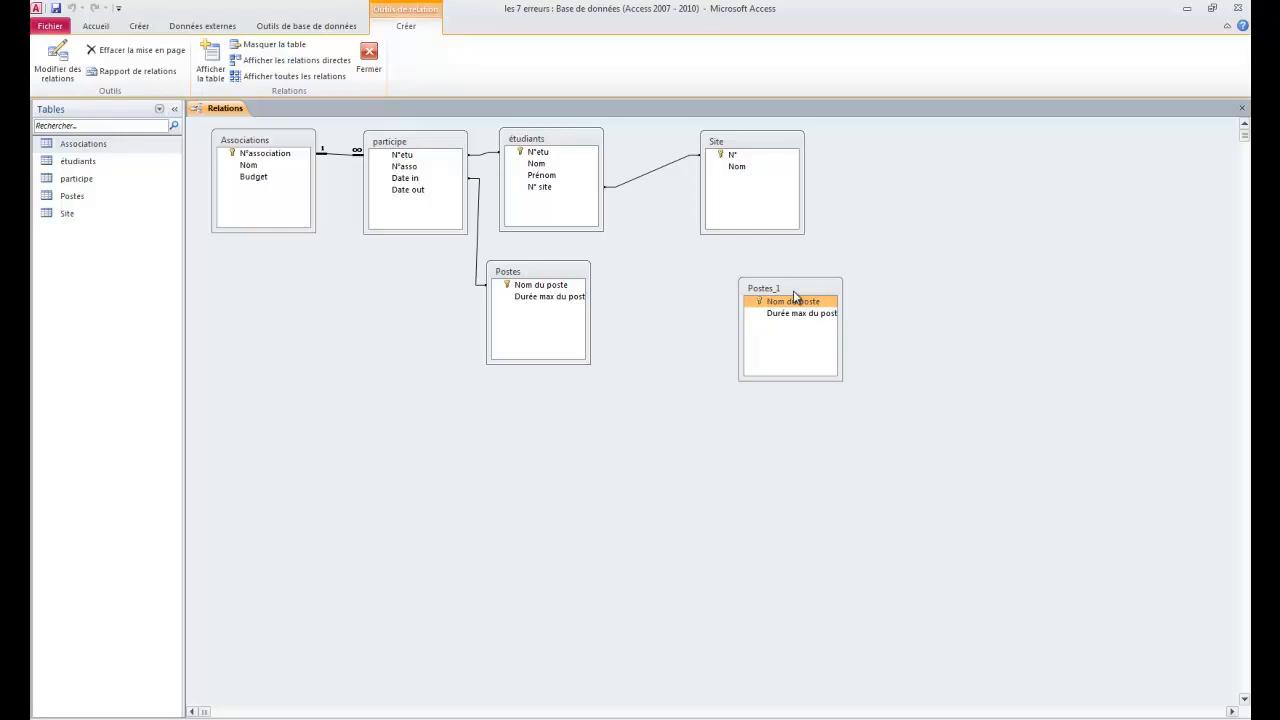
right_click(793, 290)
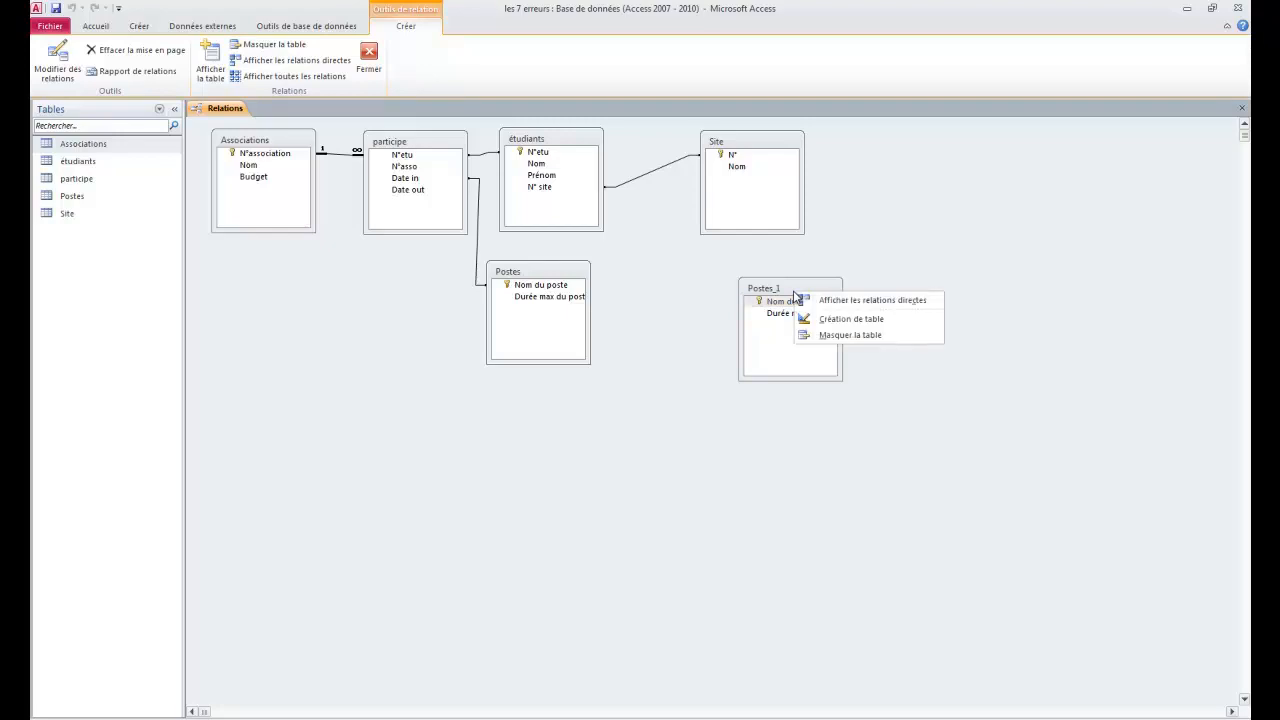
left_click(824, 334)
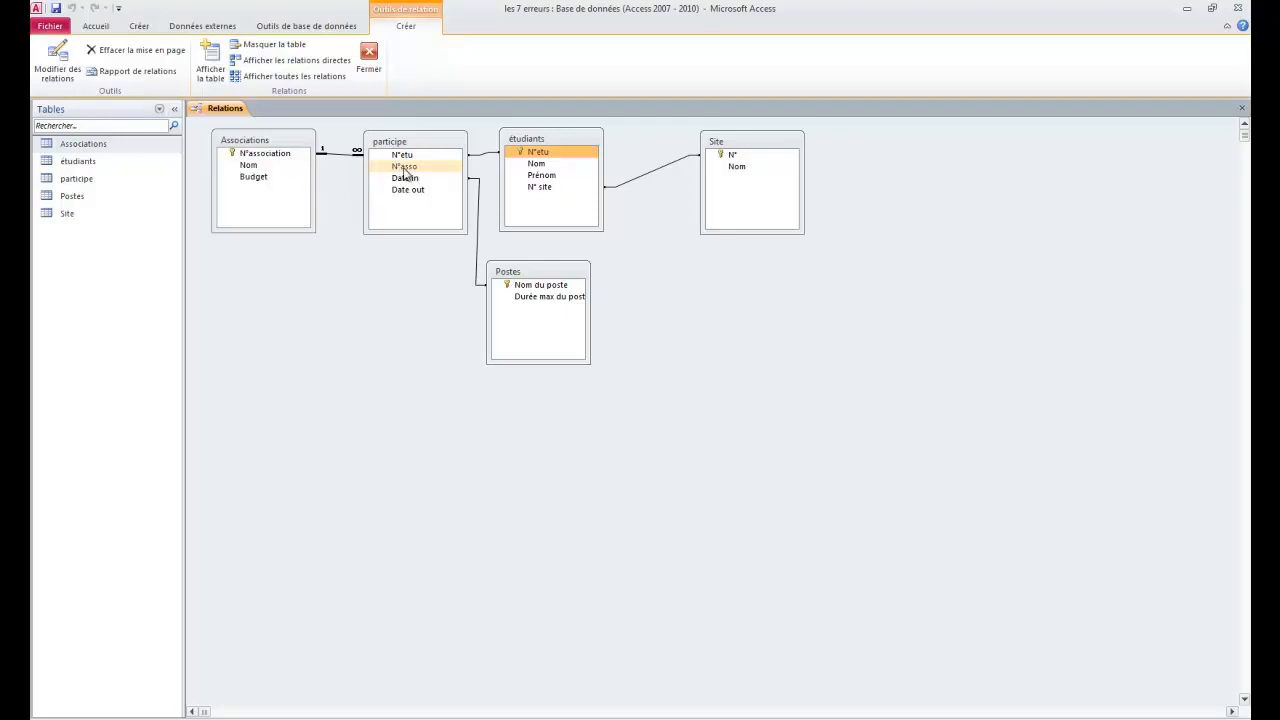
Step: Edit the Associations–participe relationship so that N°association is linked to the N°asso field of participe
double_click(350, 154)
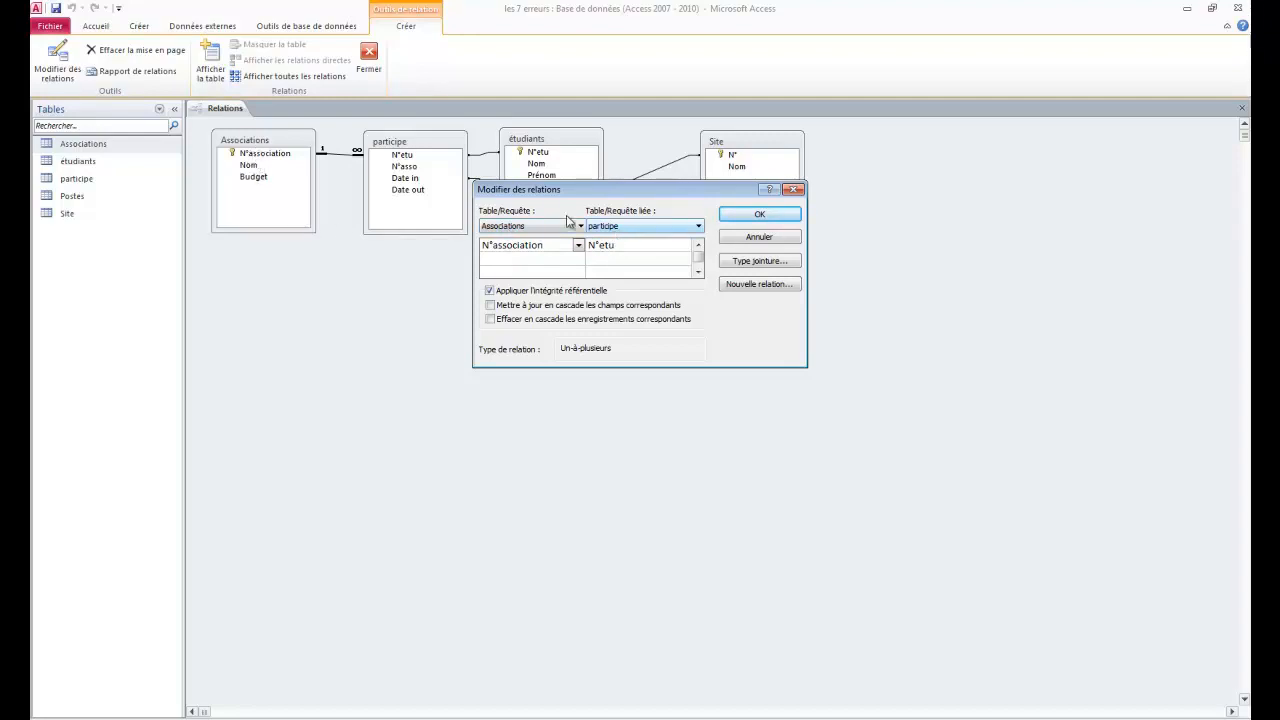
left_click(650, 247)
left_click(685, 248)
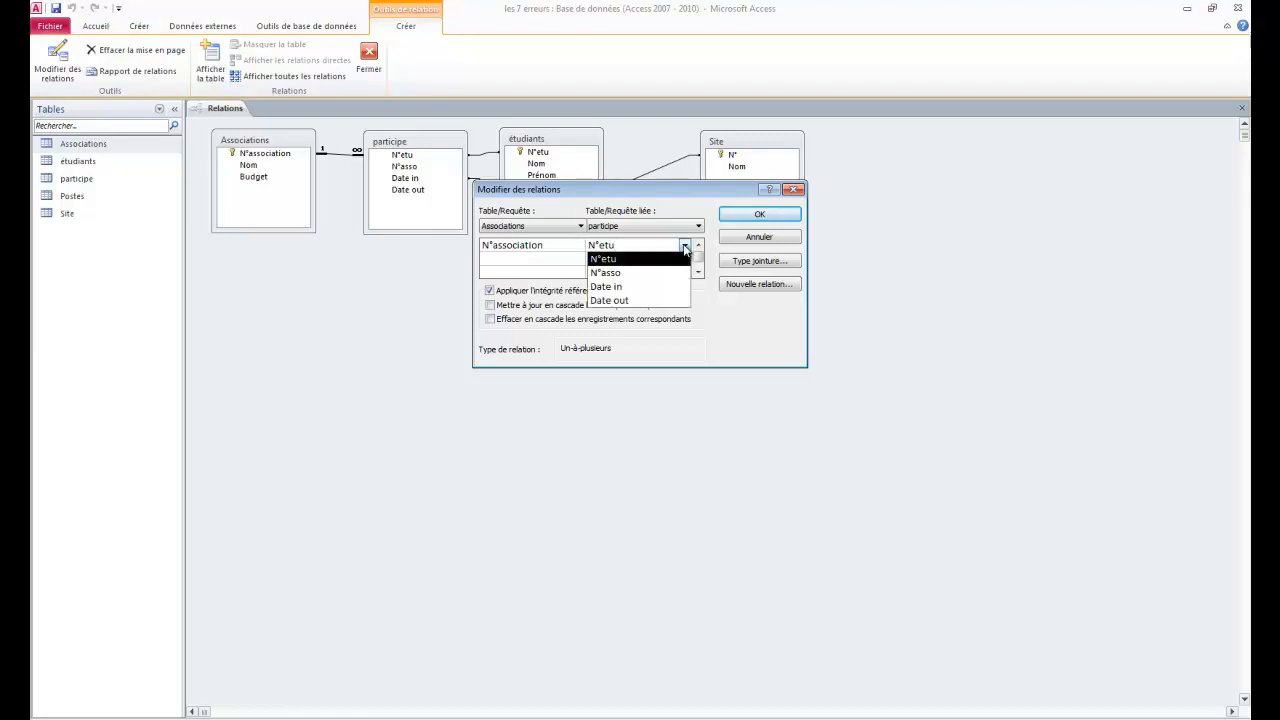
left_click(622, 272)
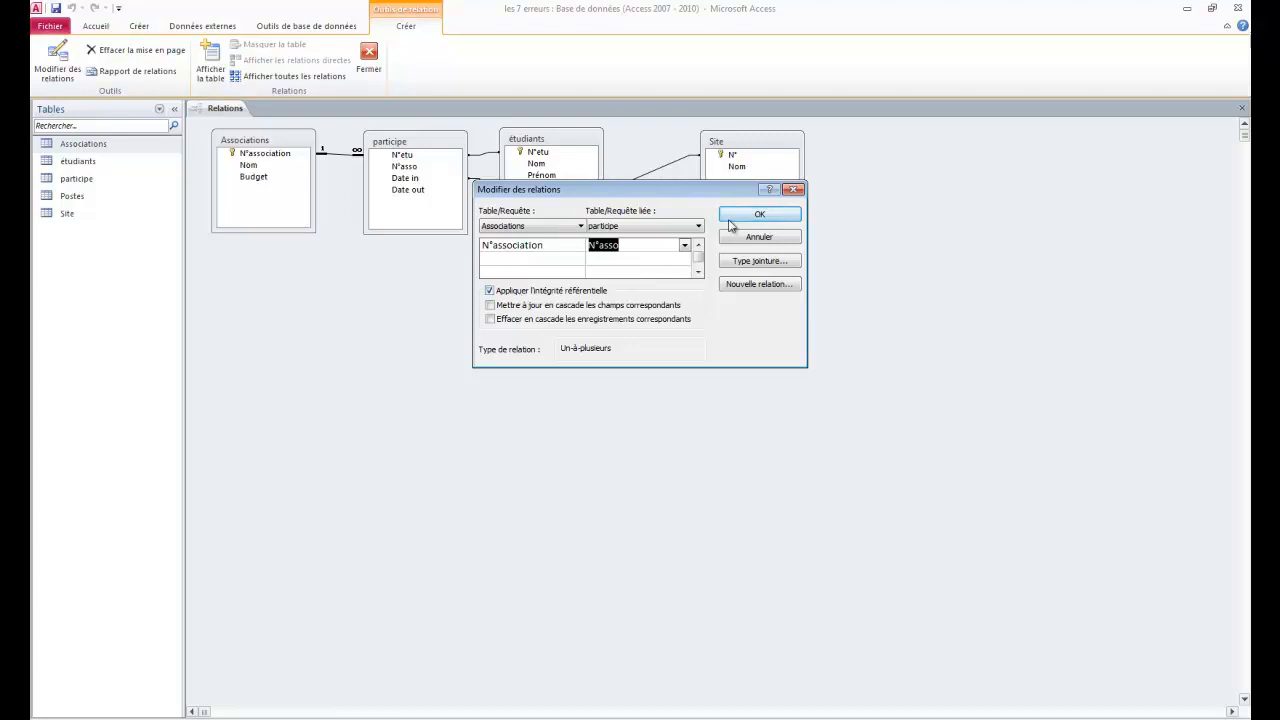
left_click(772, 219)
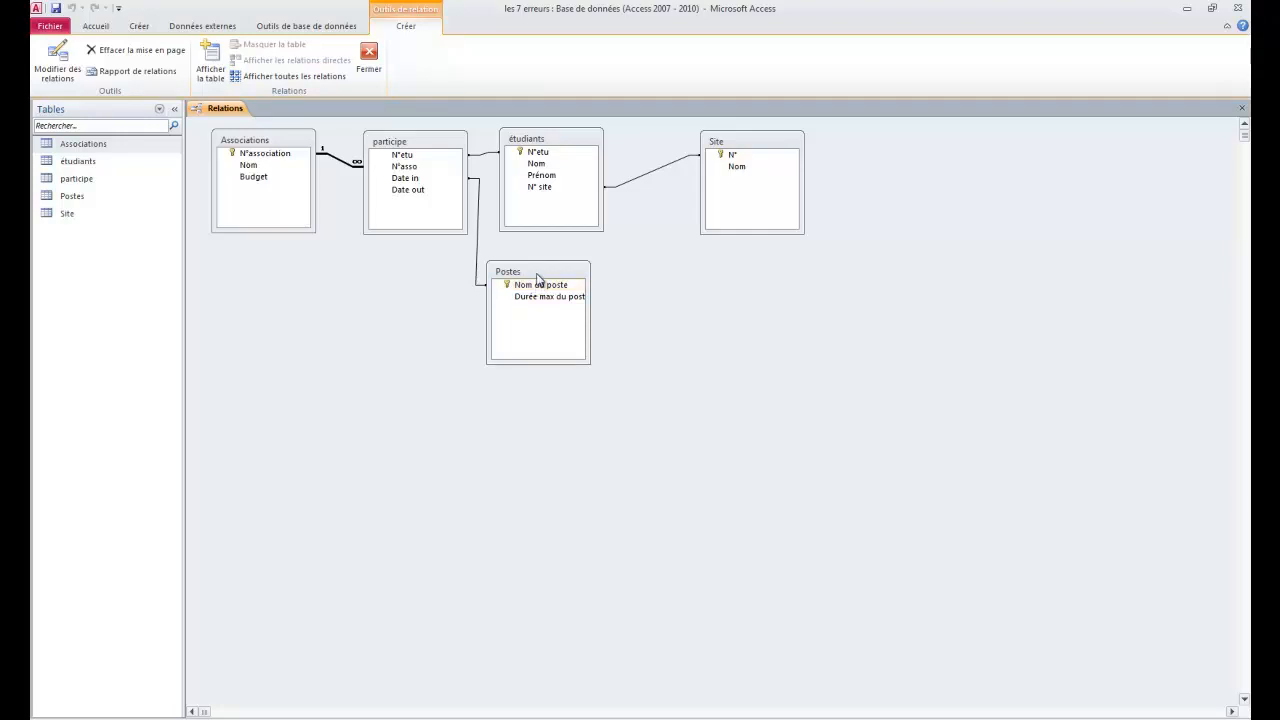
Step: Open the Postes table's design and add a field named N° Poste with the NuméroAuto data type
right_click(538, 278)
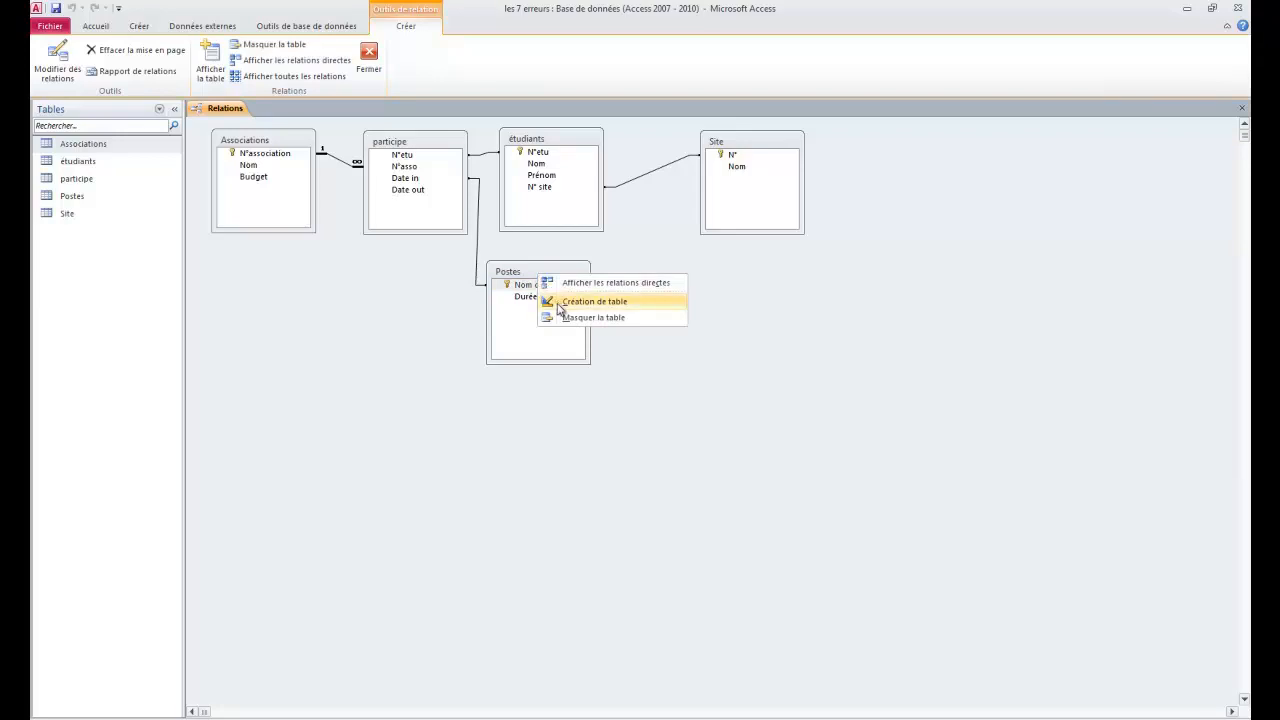
left_click(559, 305)
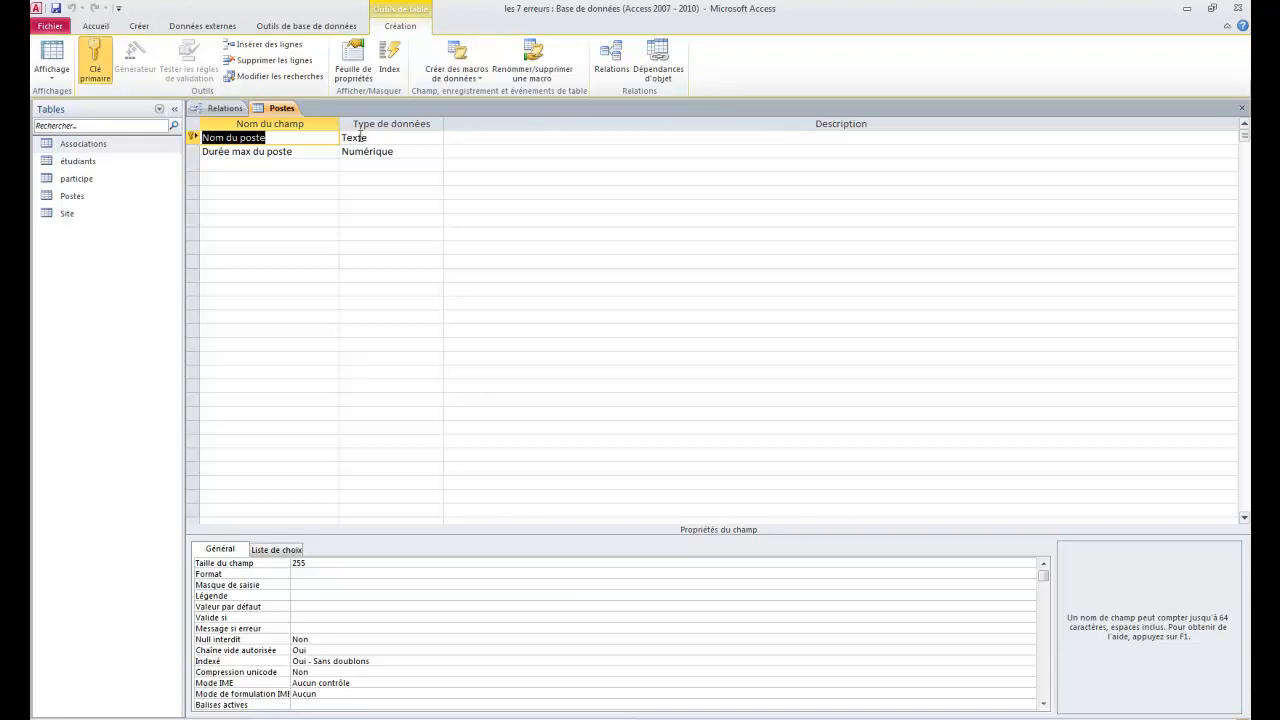
left_click(248, 162)
type("N°")
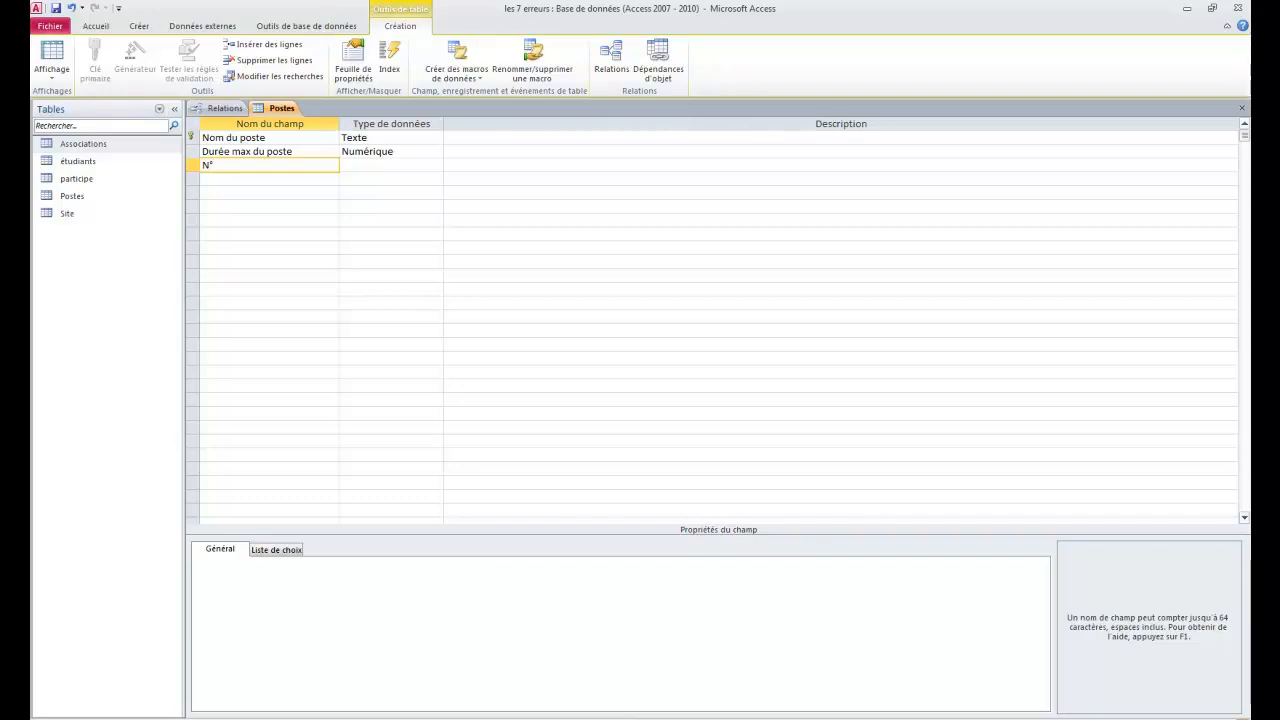
type("Poste")
key("Tab")
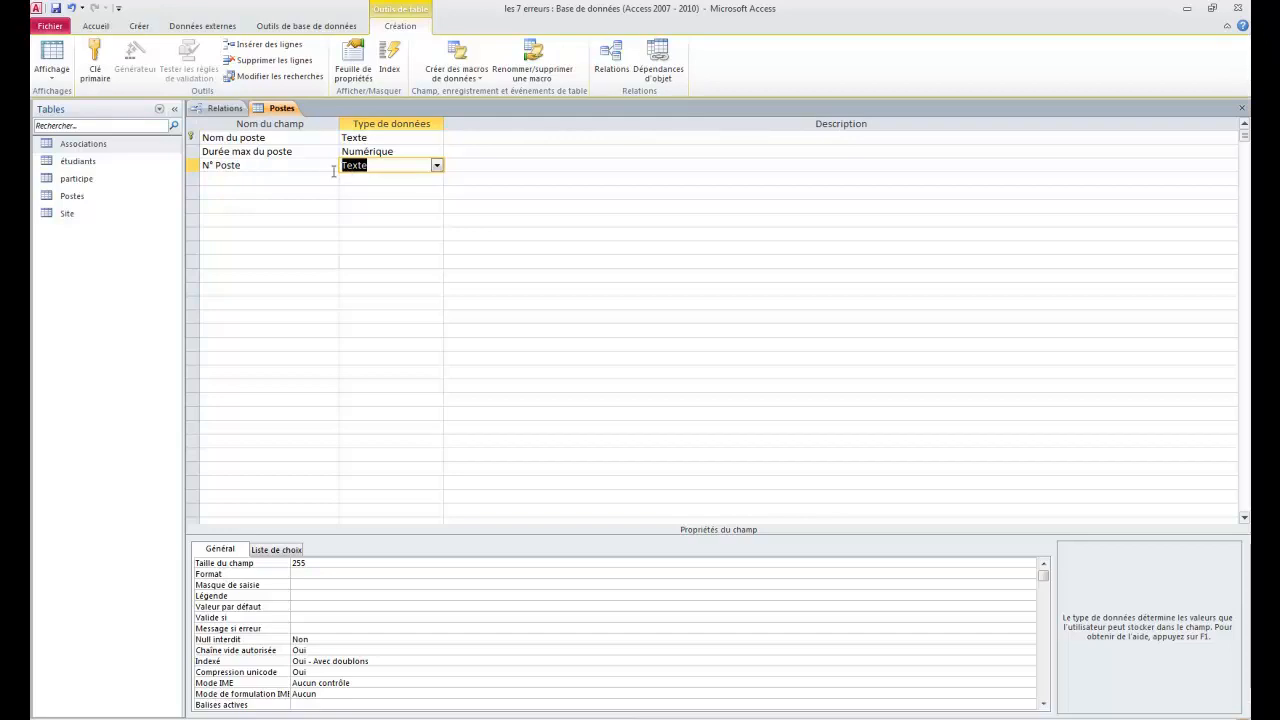
left_click(437, 168)
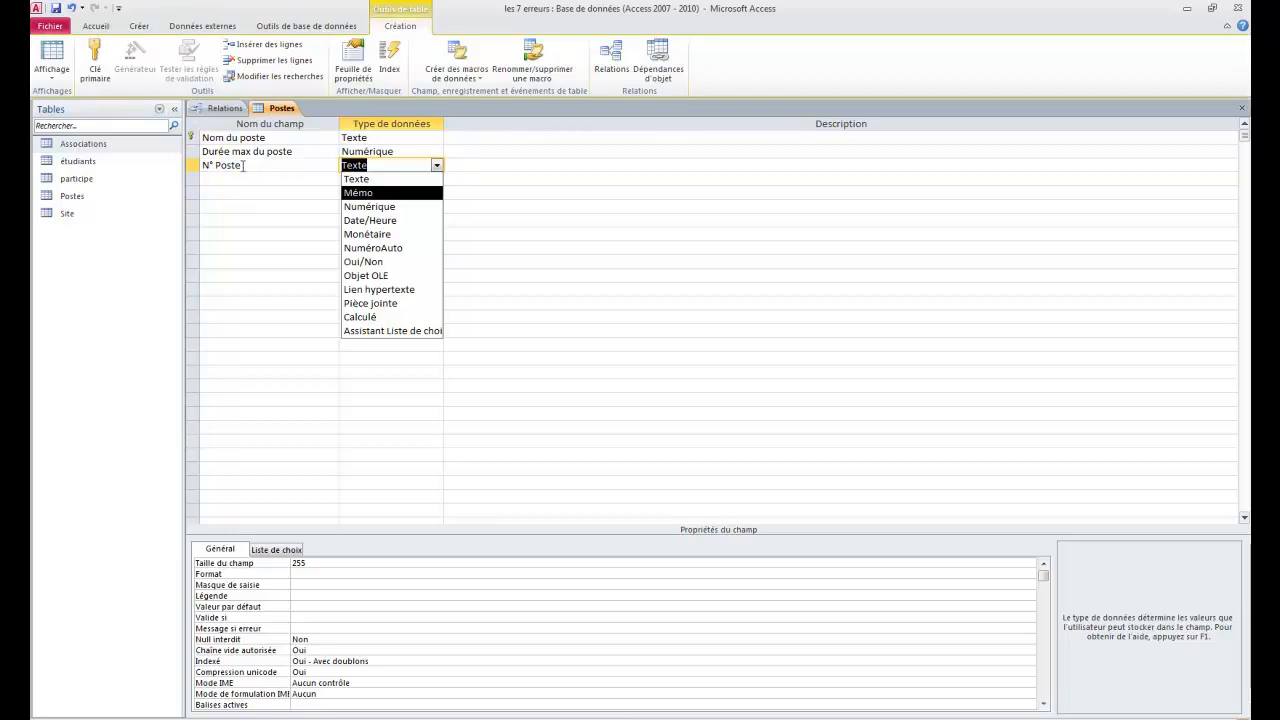
left_click(396, 250)
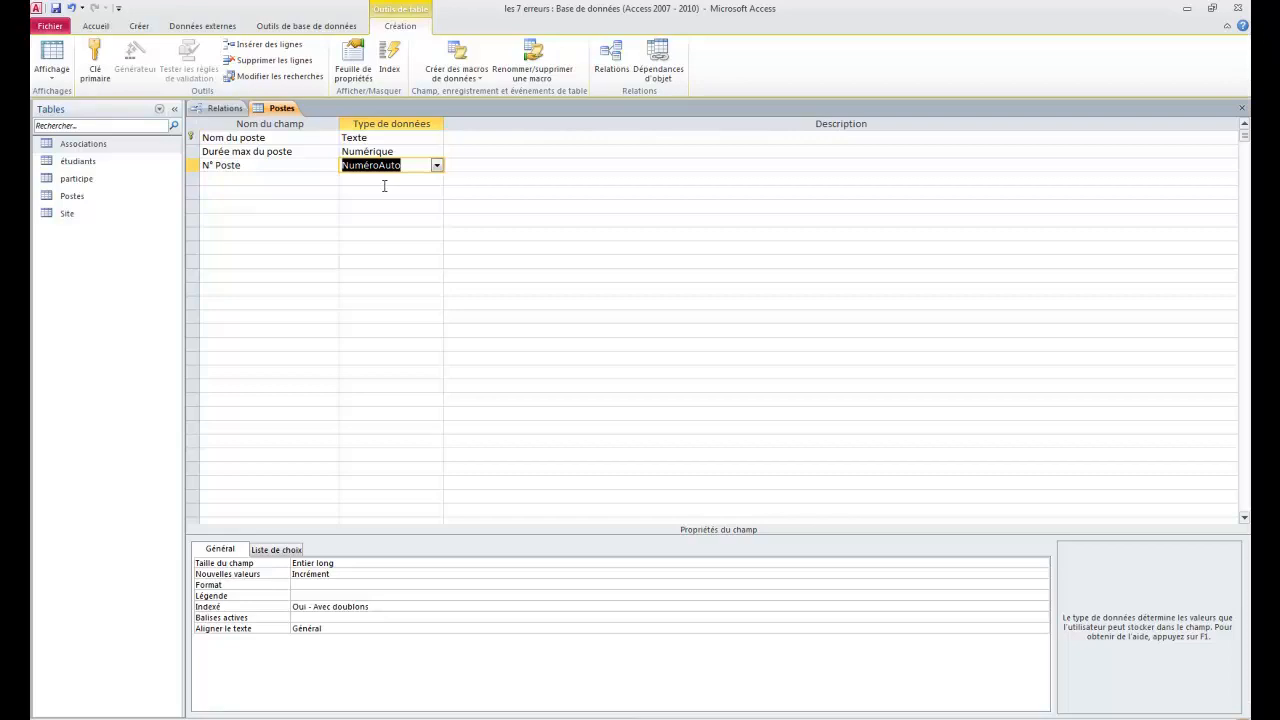
key("Down")
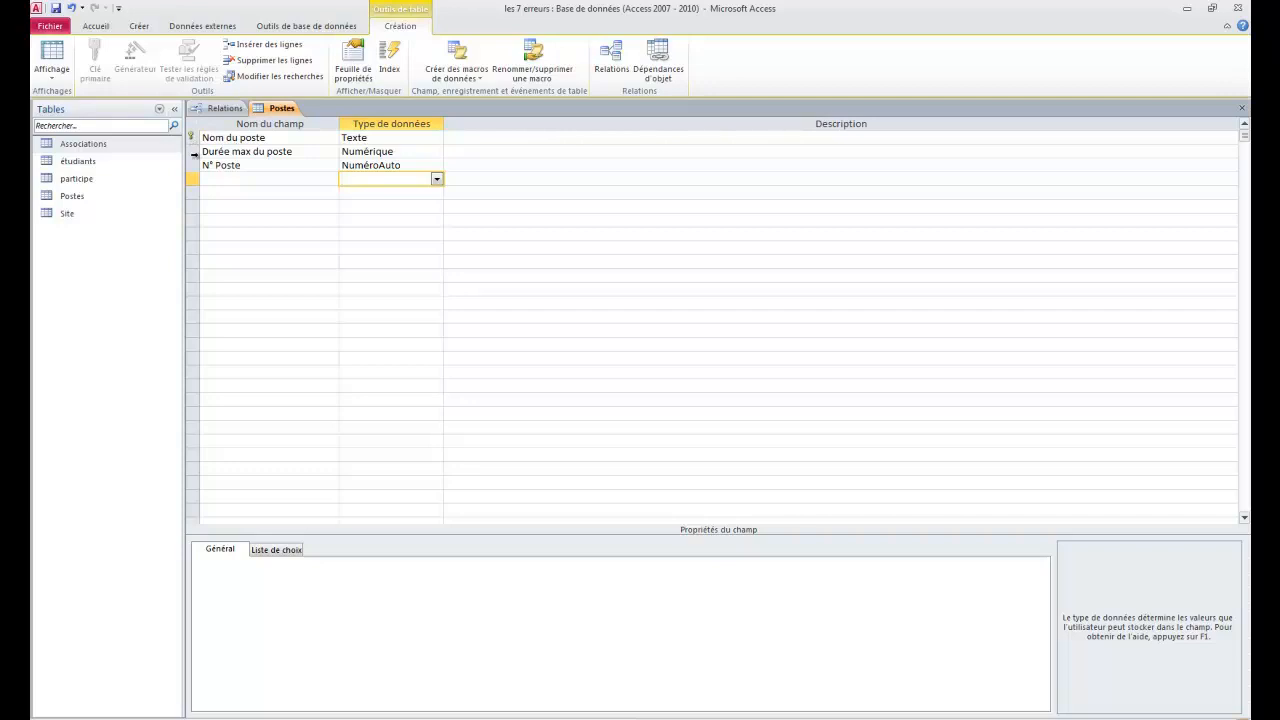
Step: Make N° Poste the primary key of the Postes table, then save and close its design
left_click(211, 167)
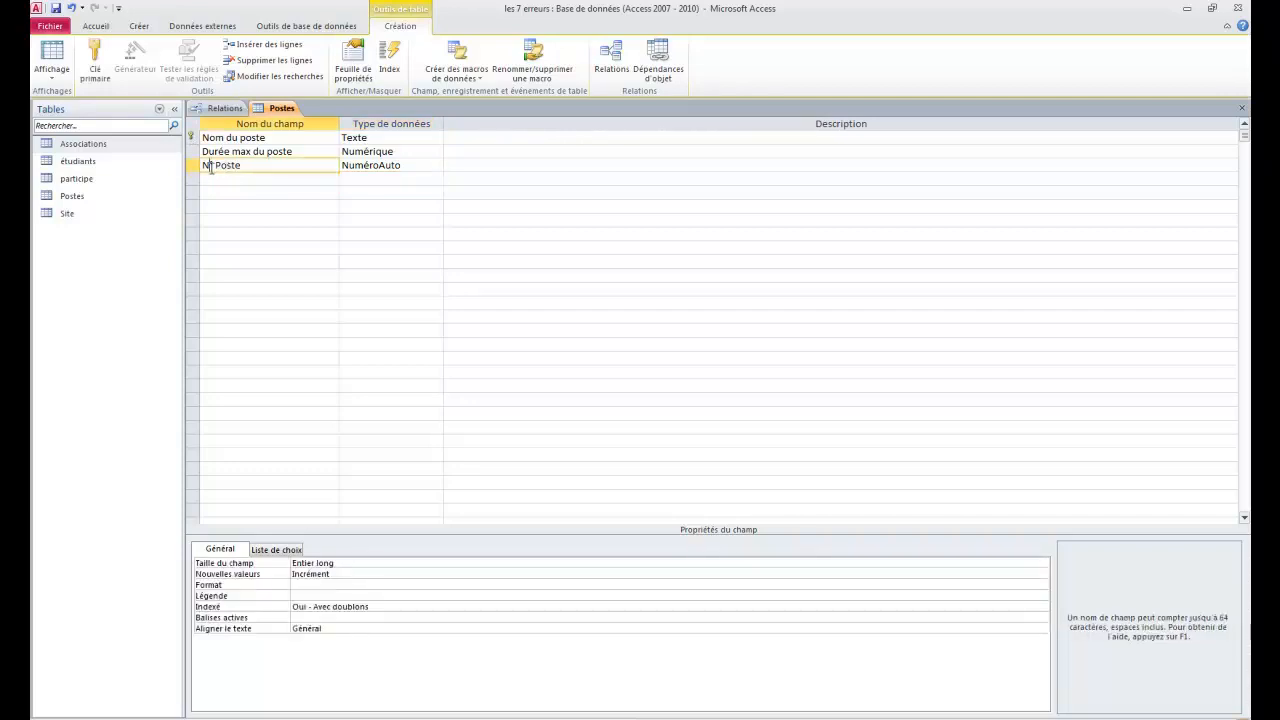
left_click(93, 62)
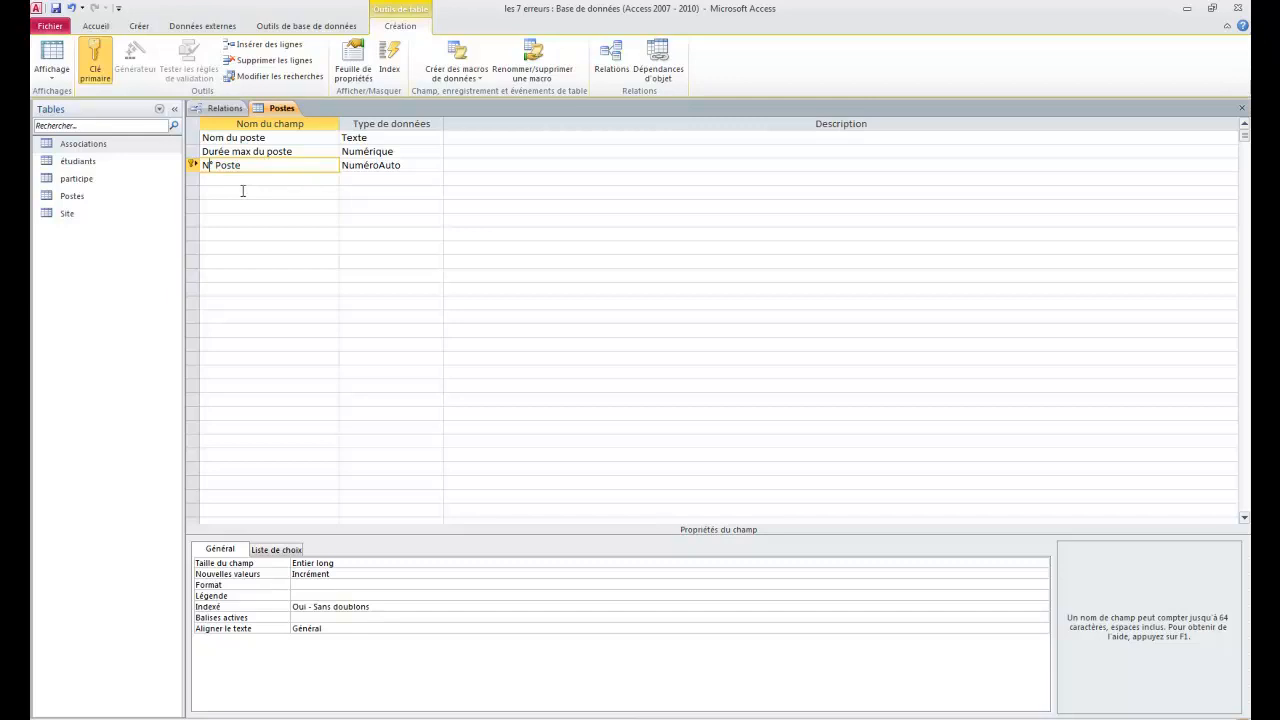
left_click(55, 9)
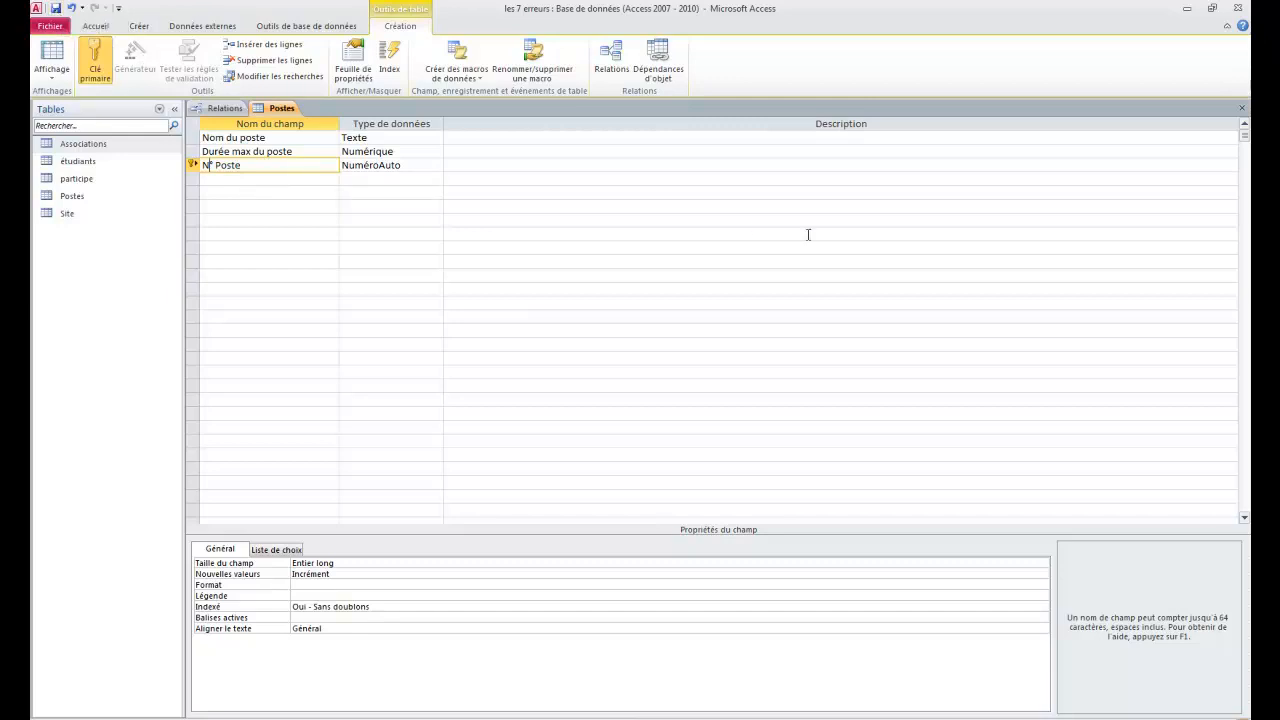
left_click(1239, 112)
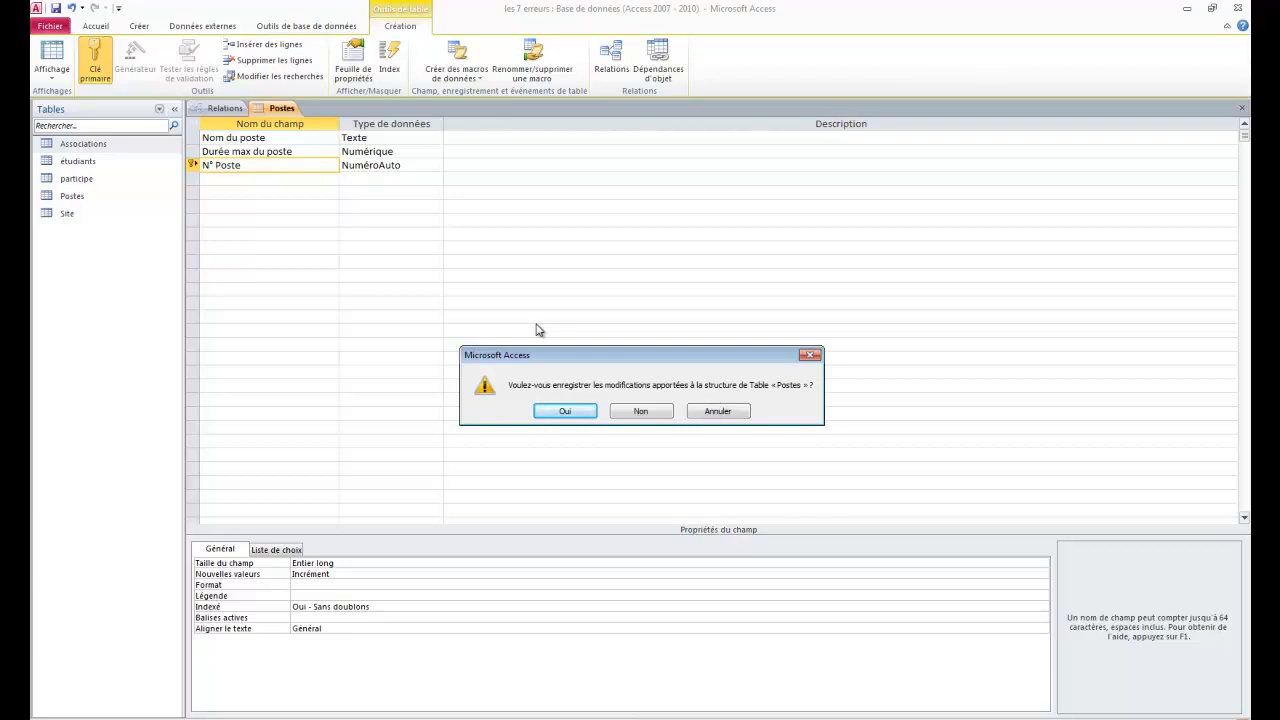
left_click(566, 411)
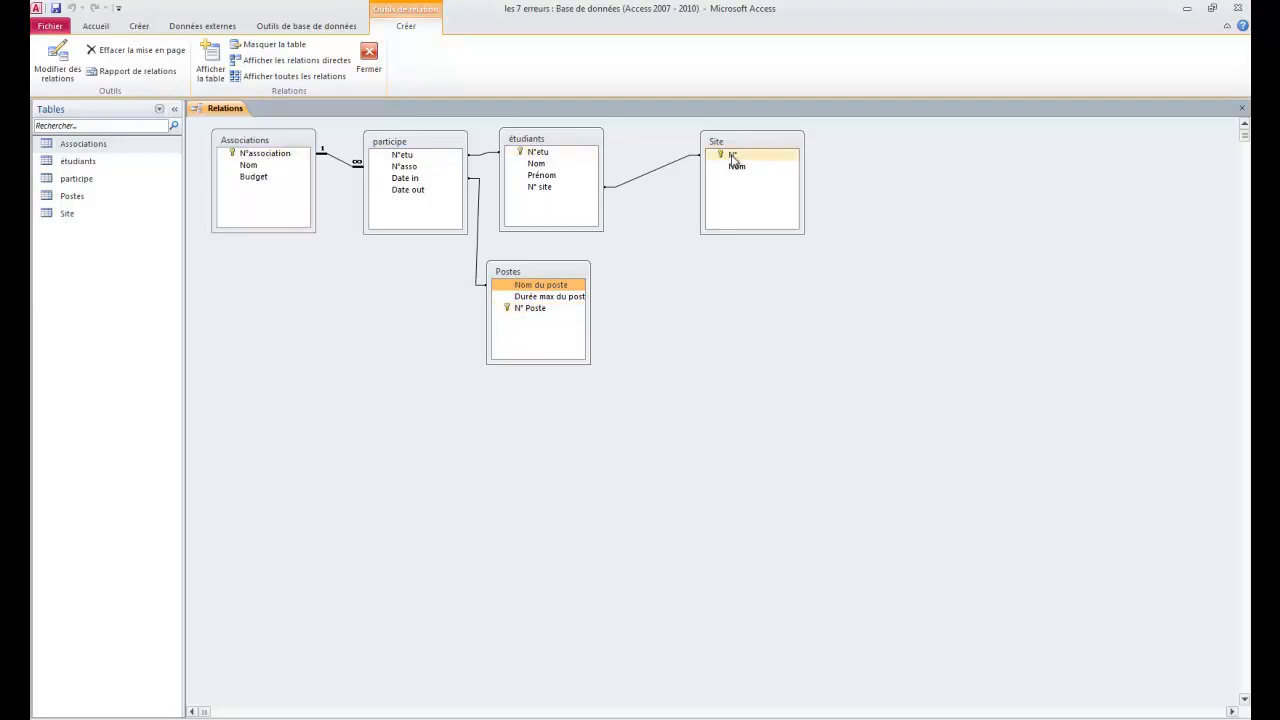
Step: Reopen the Postes table's design, move the N° Poste field to the first row, and close it with the changes saved
right_click(536, 276)
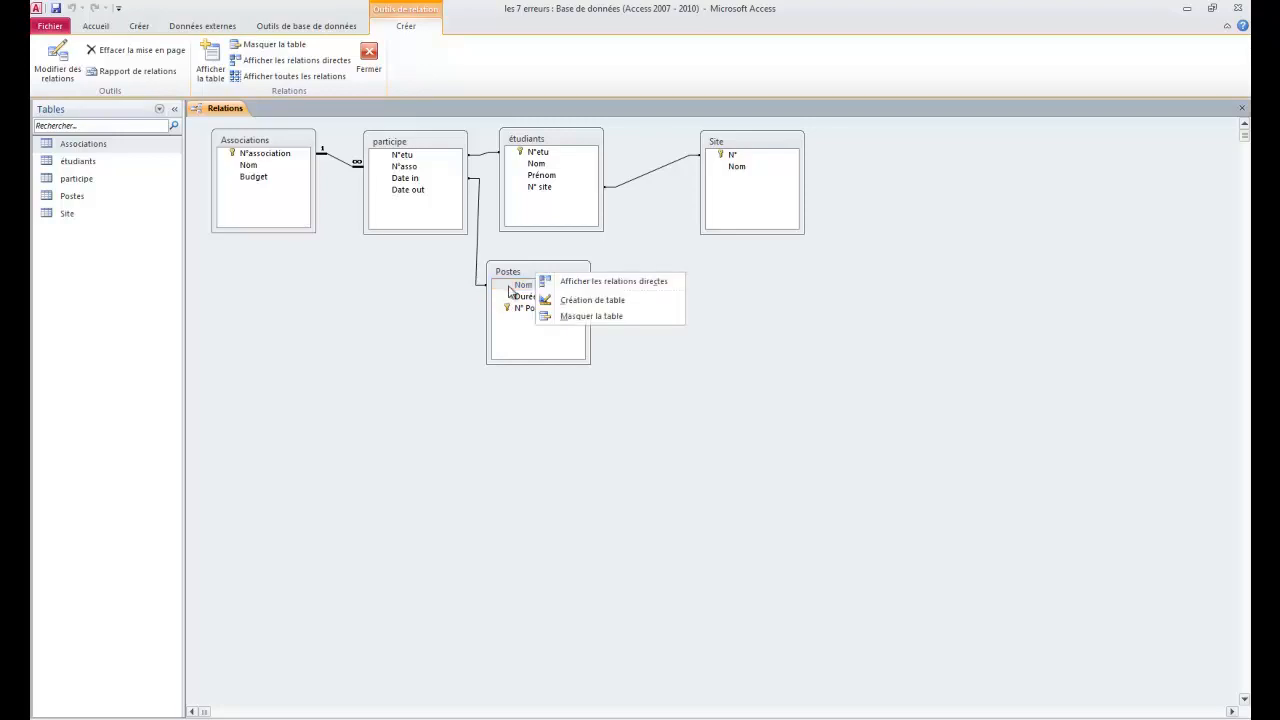
left_click(586, 302)
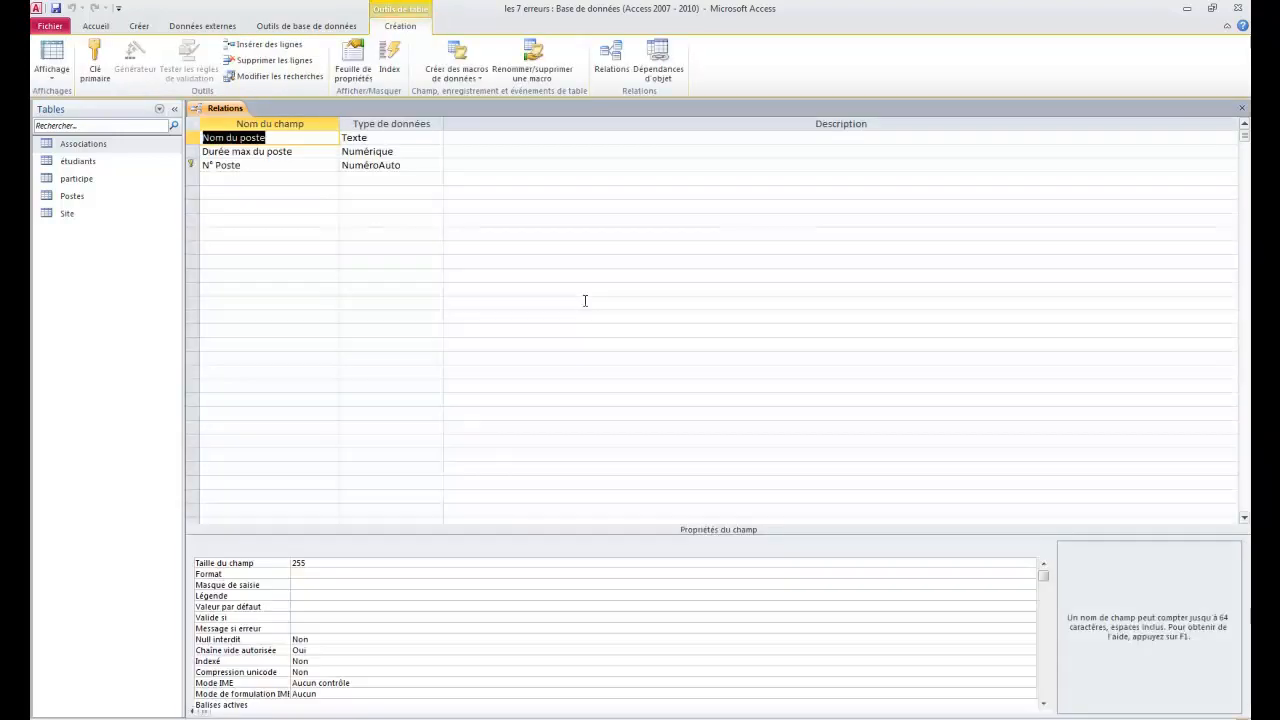
left_click(211, 183)
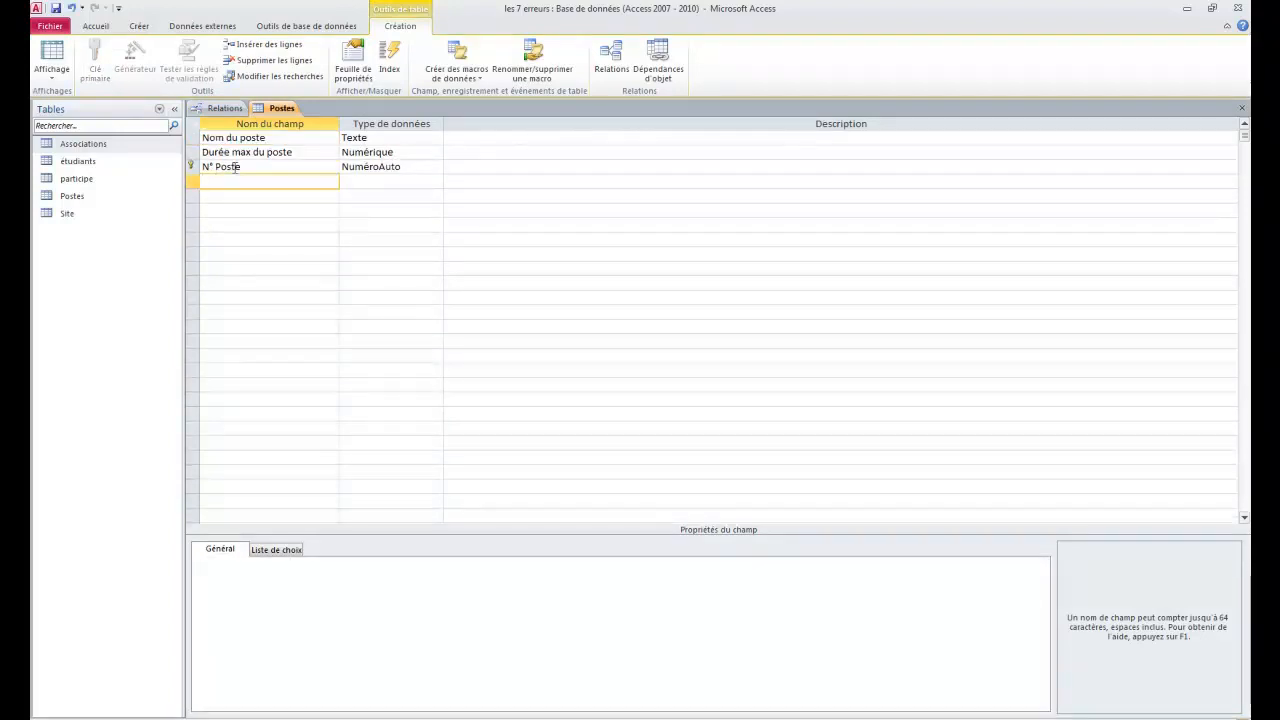
left_click(235, 167)
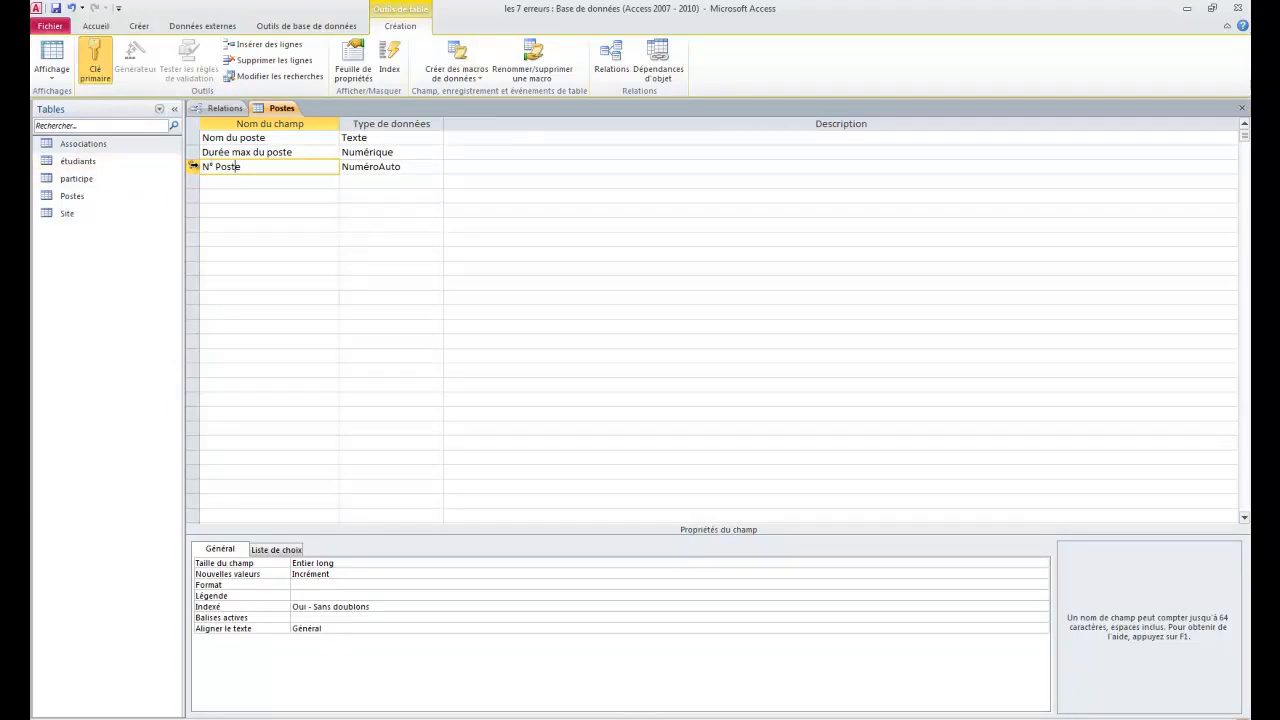
left_click(193, 166)
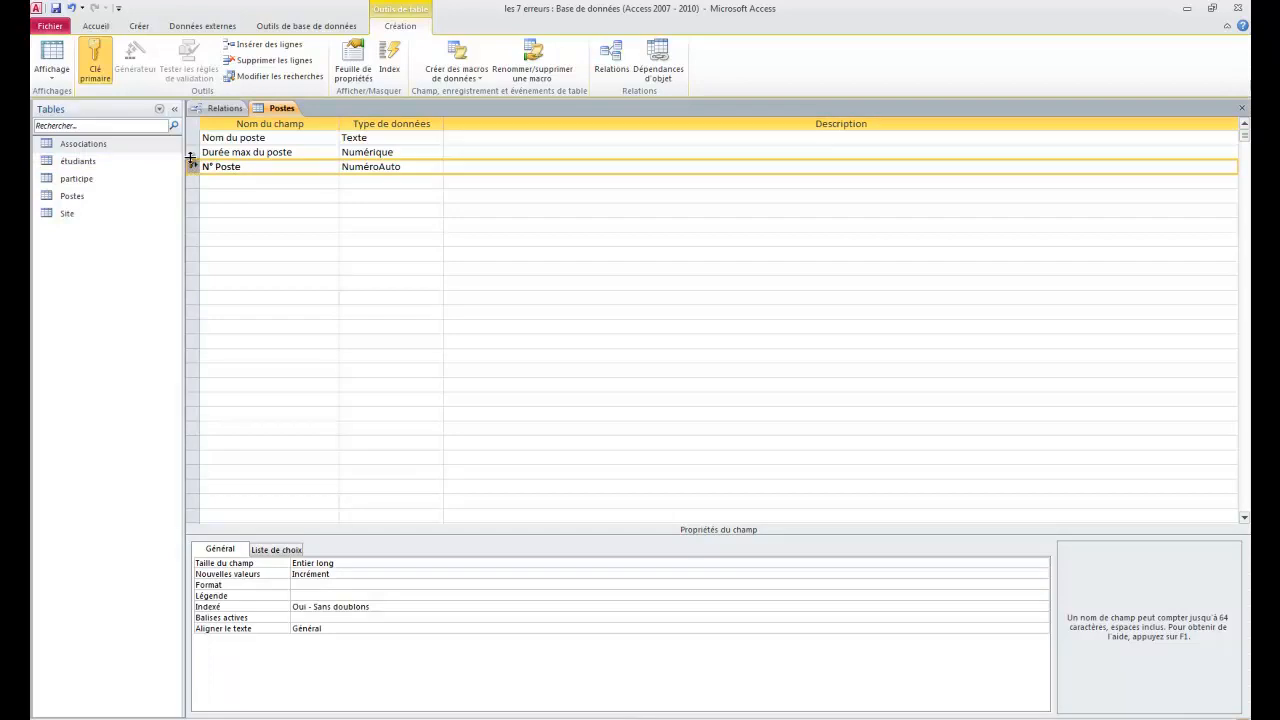
left_click_drag(192, 168, 195, 139)
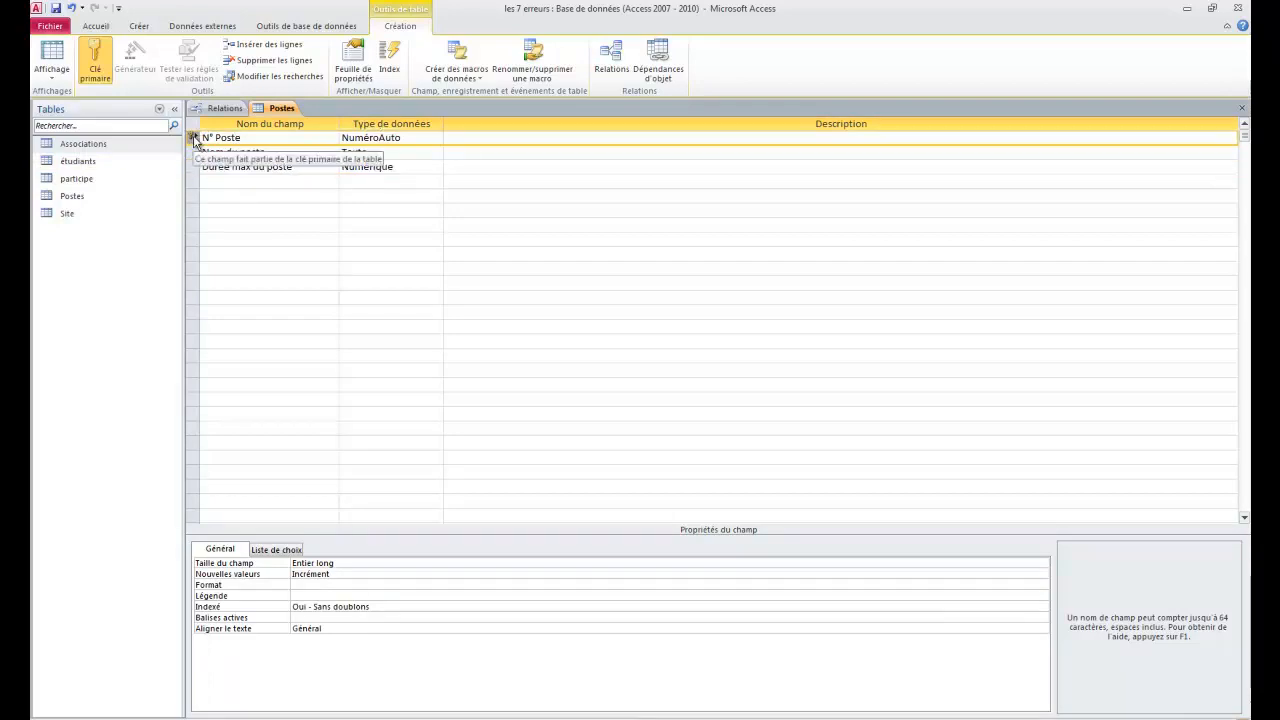
left_click(254, 183)
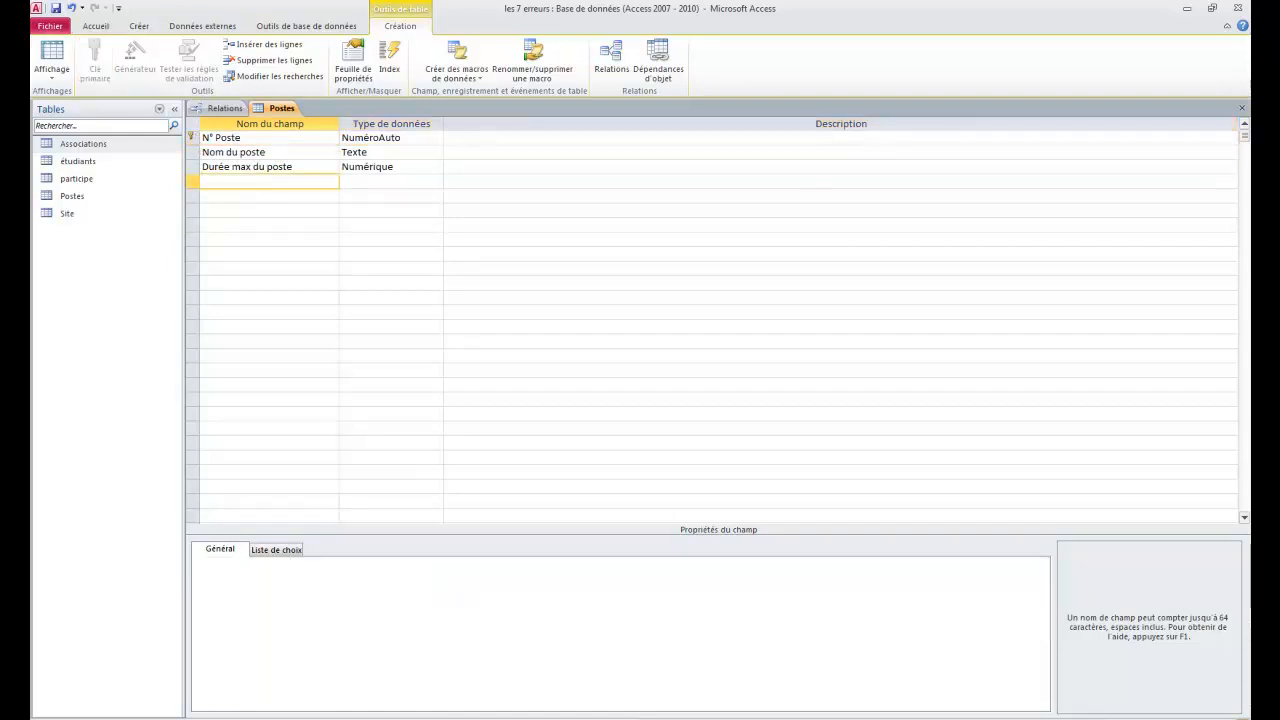
left_click(1242, 108)
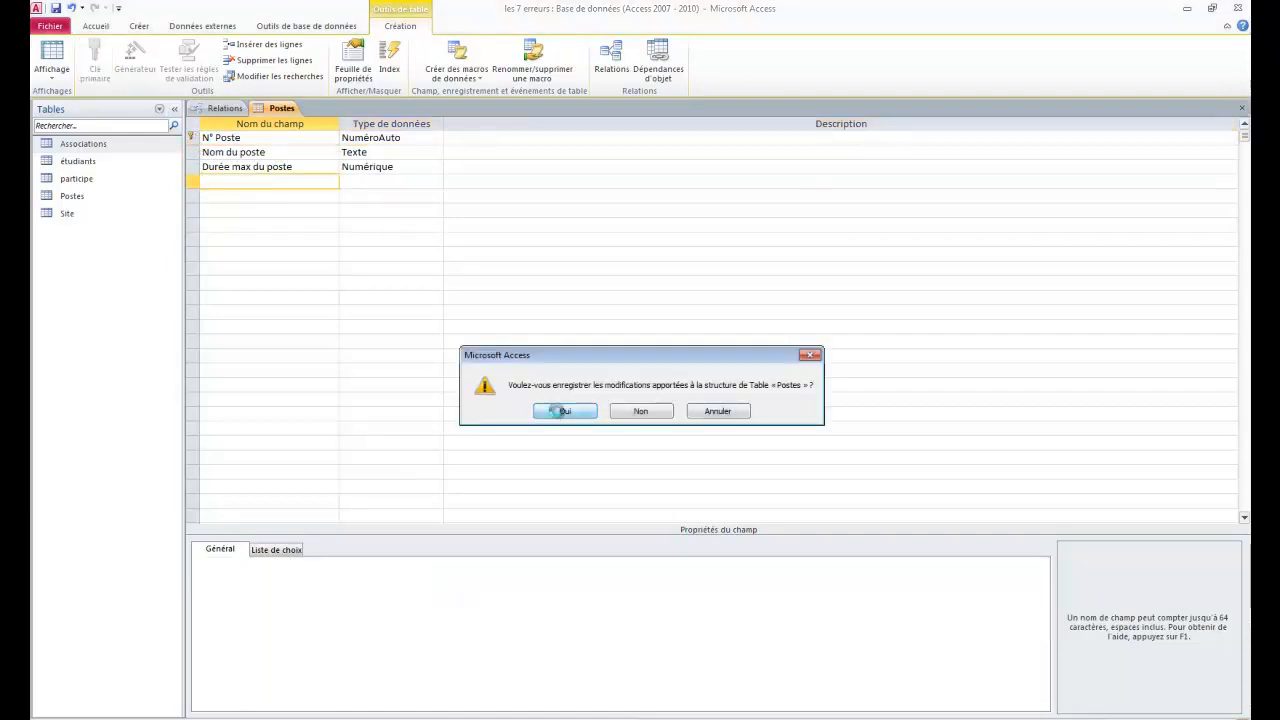
left_click(563, 410)
left_click(510, 288)
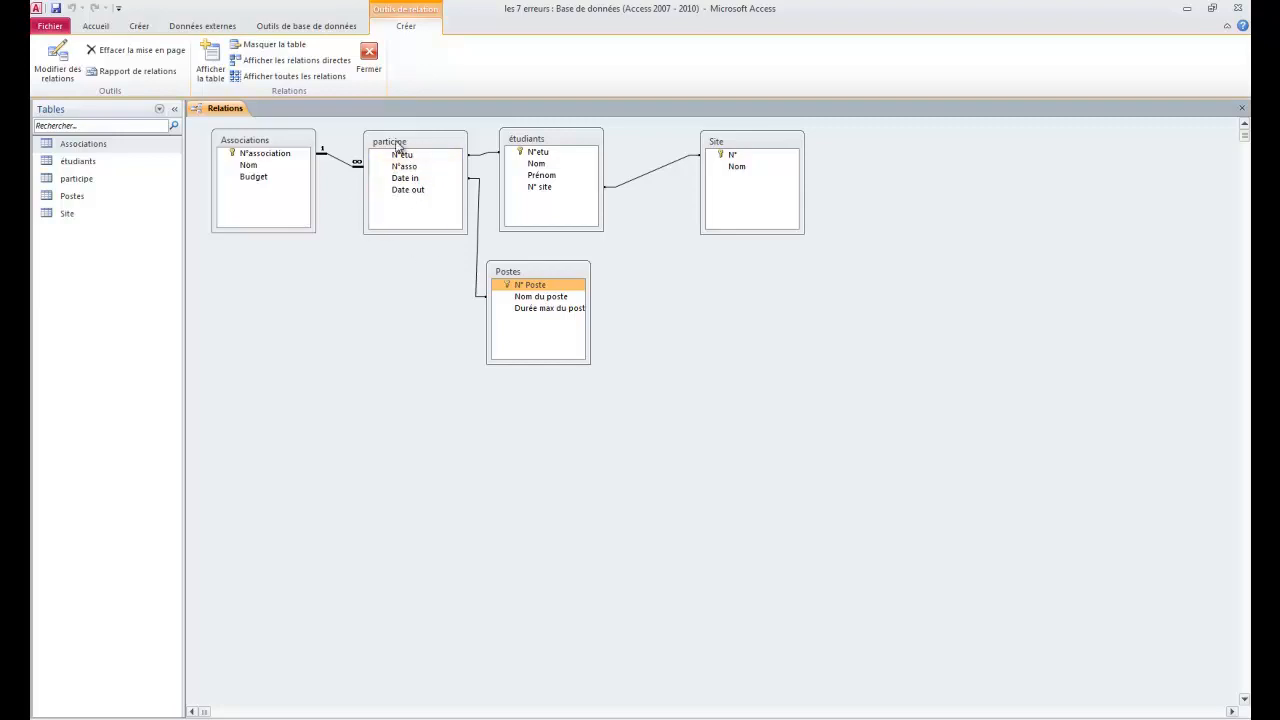
Step: Open the participe table's design and add a field named N° Poste below Date out
left_click(435, 145)
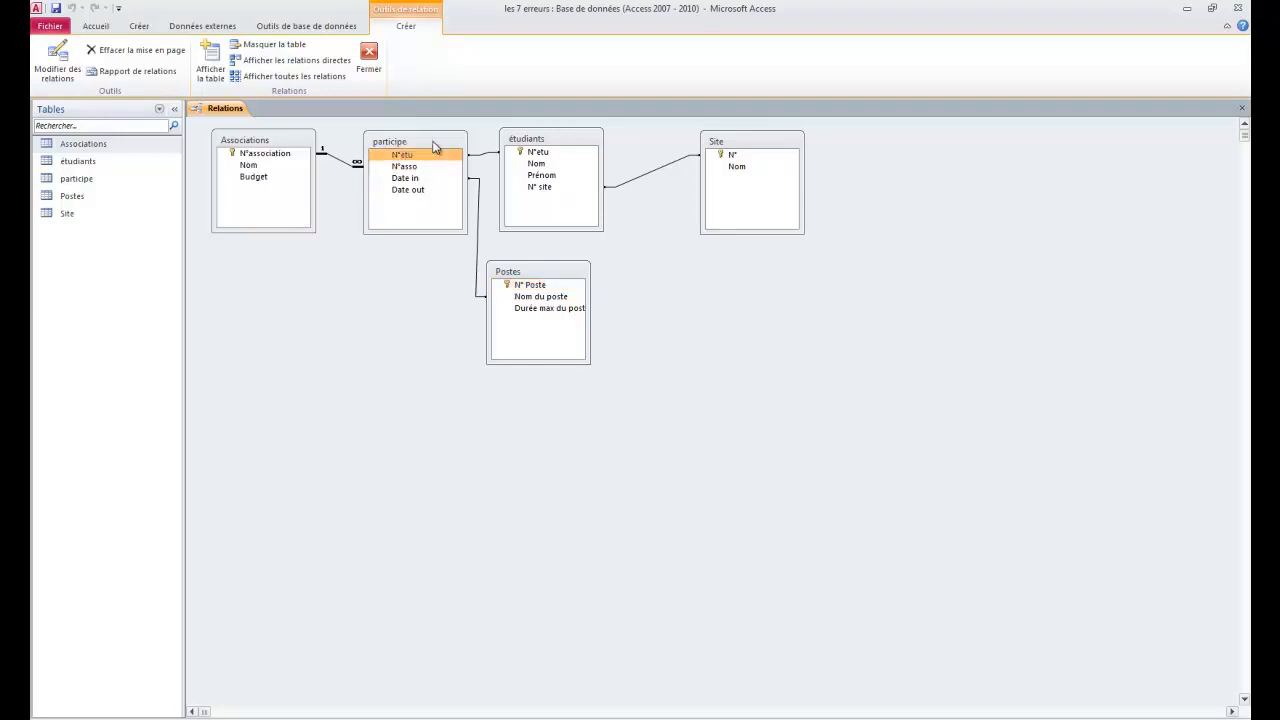
right_click(435, 147)
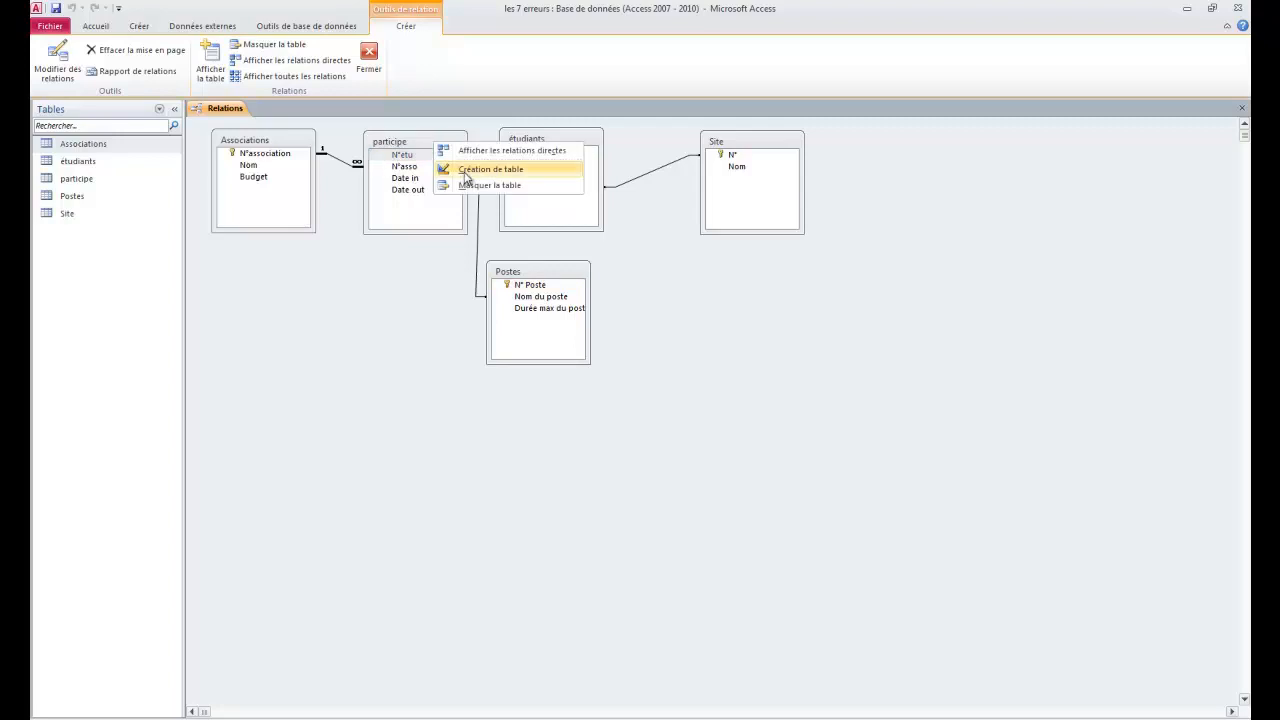
left_click(466, 168)
left_click(270, 192)
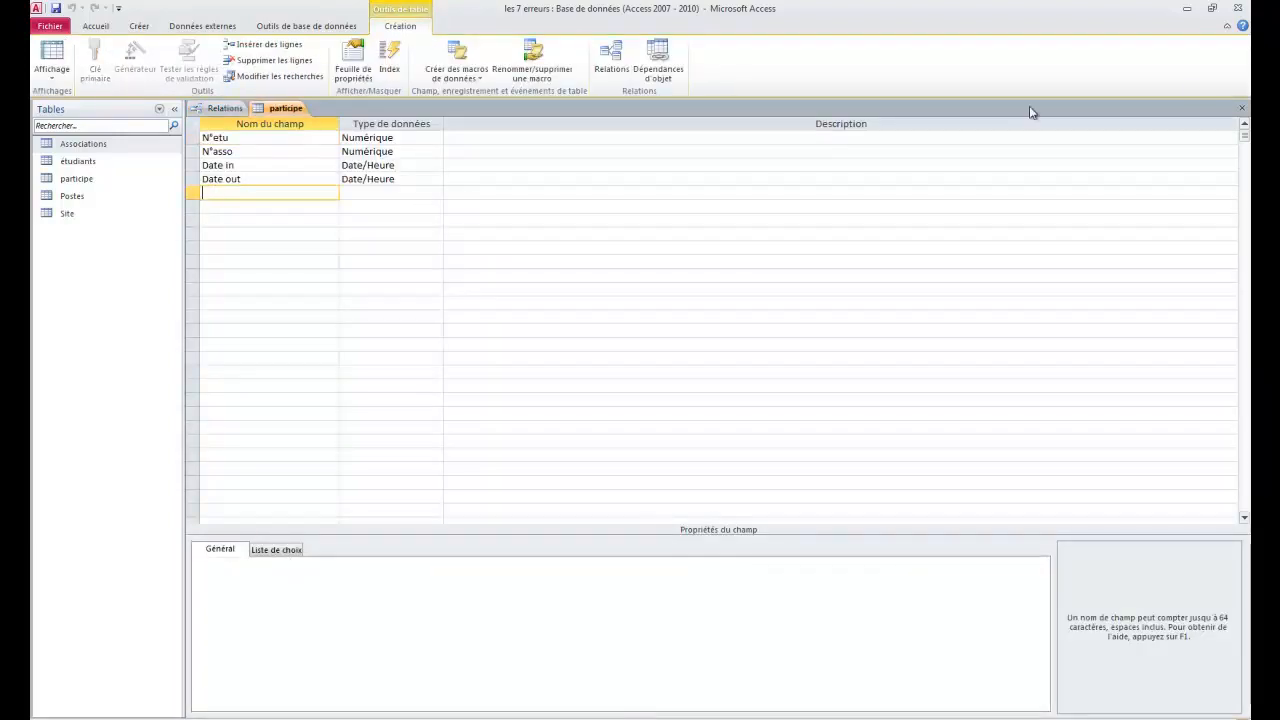
type("N° Poste")
key("Tab")
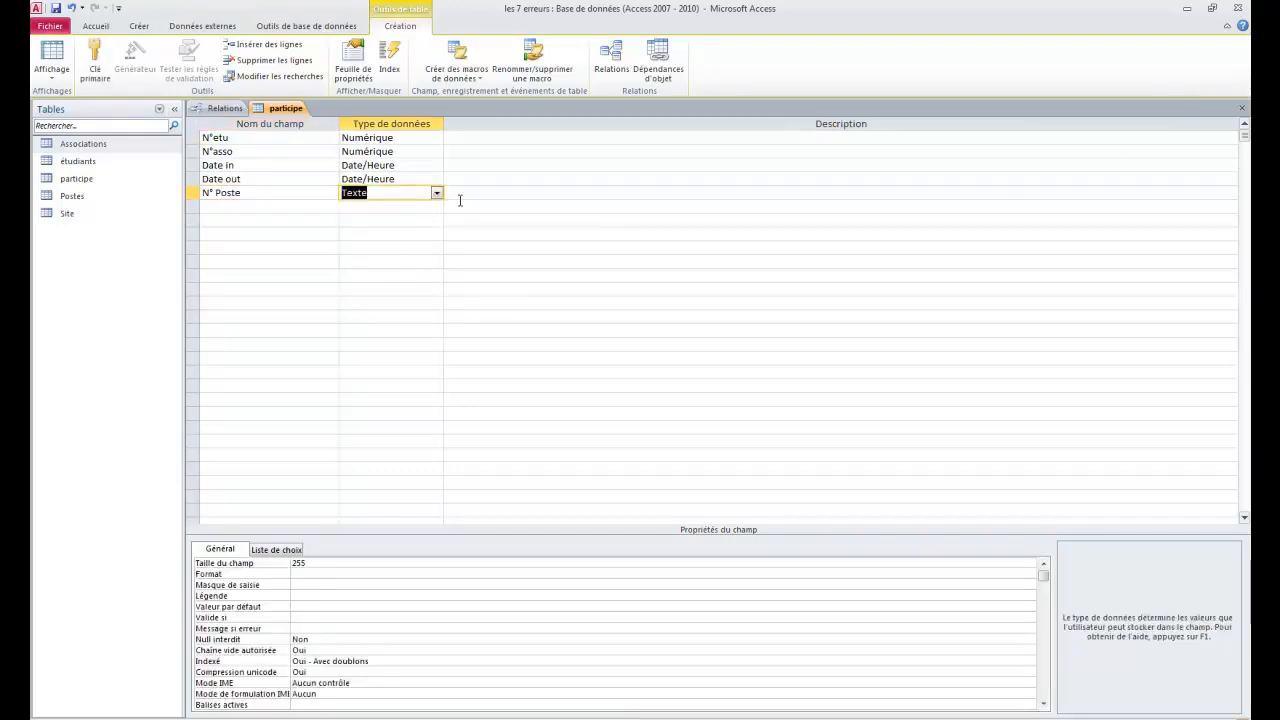
Step: Set the participe table's N° Poste field to the Numérique data type, then close the design with the changes saved
left_click(437, 193)
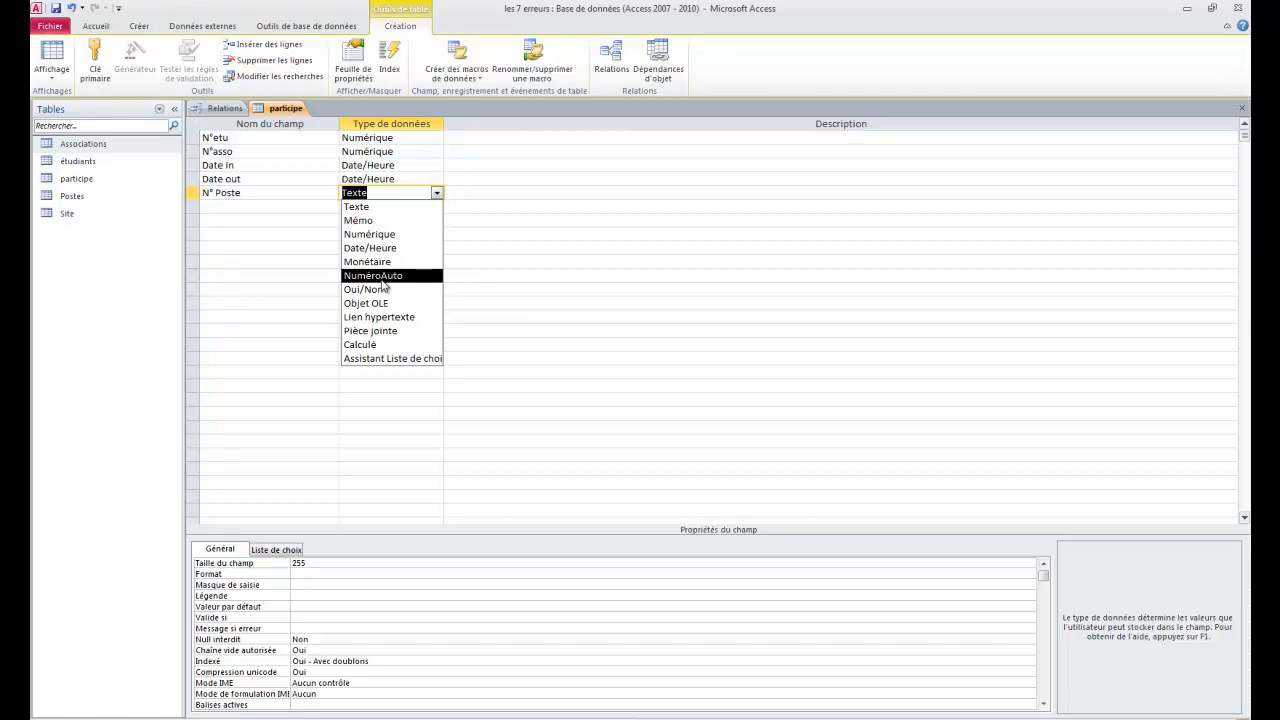
left_click(378, 236)
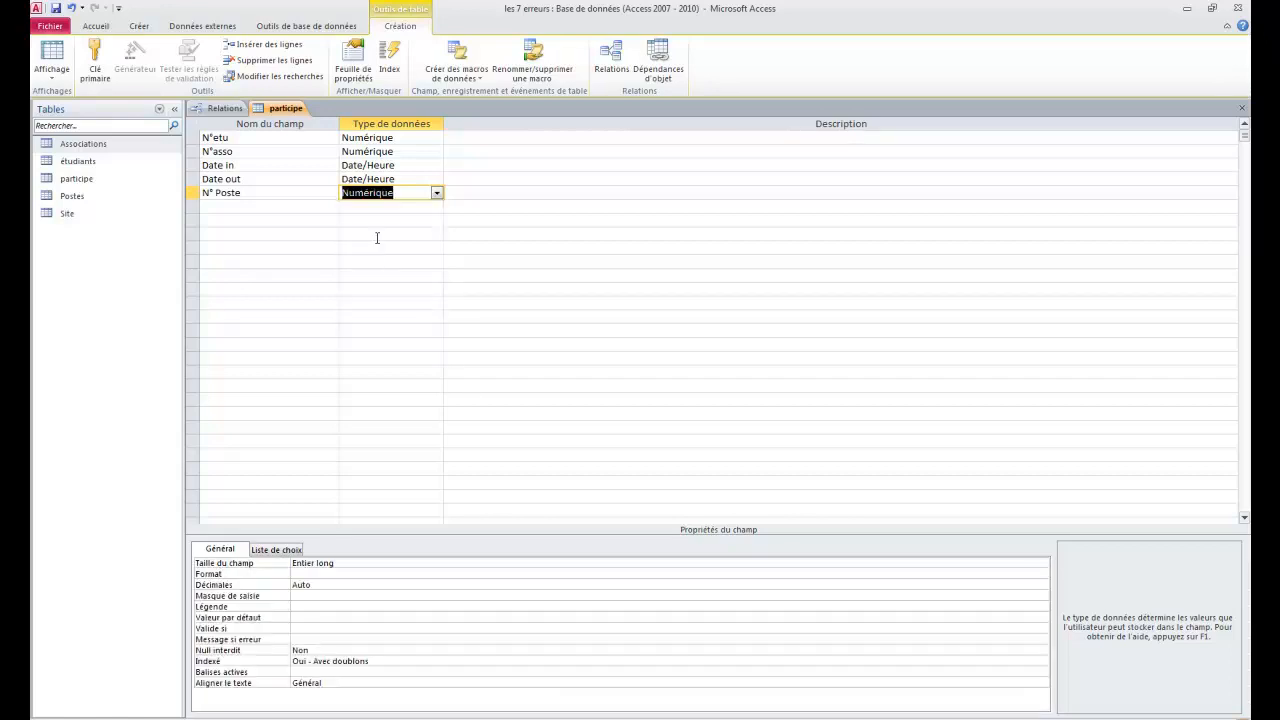
left_click(270, 206)
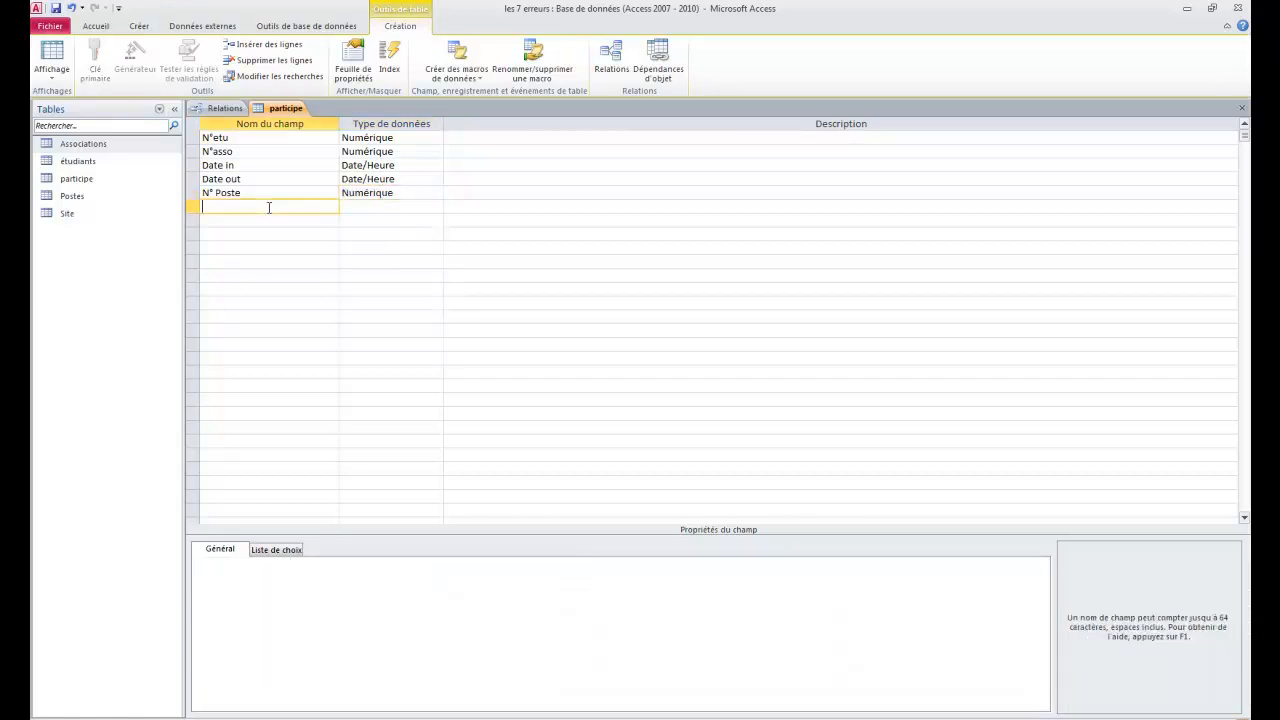
left_click(1242, 108)
left_click(567, 412)
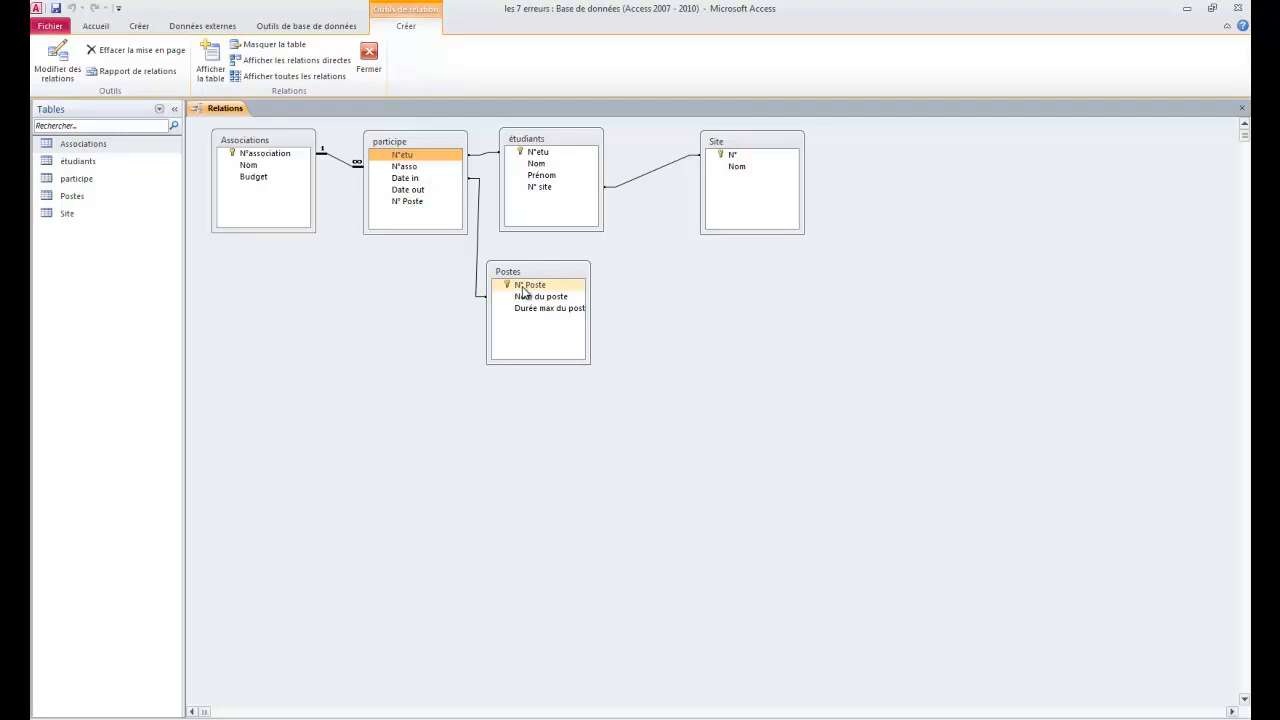
Step: Edit the Postes–participe relationship so that it links N° Poste to N° Poste with referential integrity enforced
left_click_drag(522, 295, 410, 178)
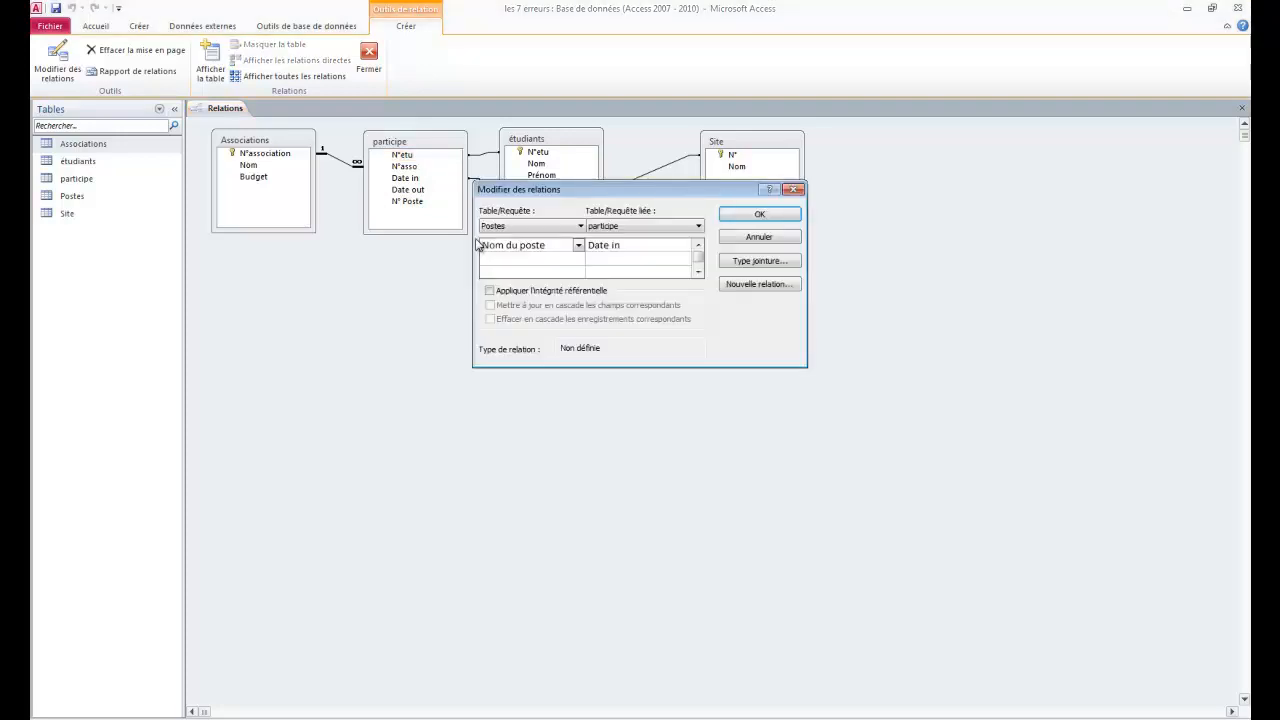
left_click(579, 246)
left_click(503, 259)
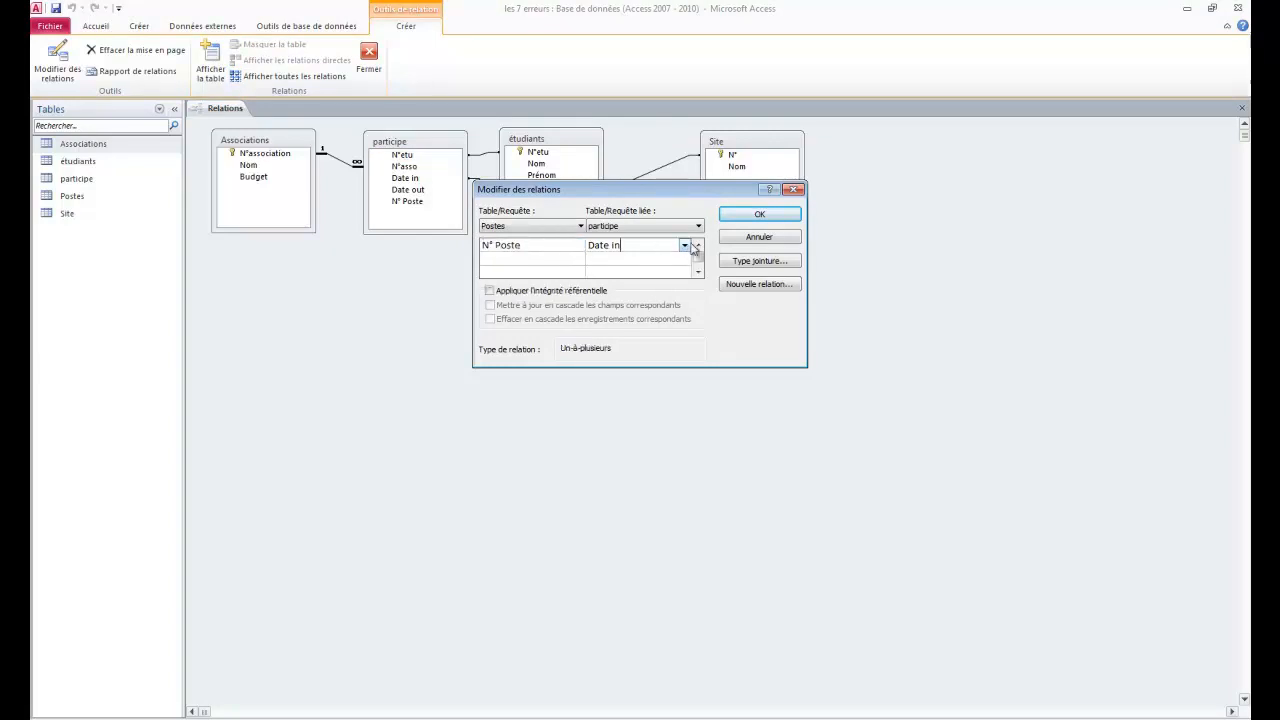
left_click(688, 246)
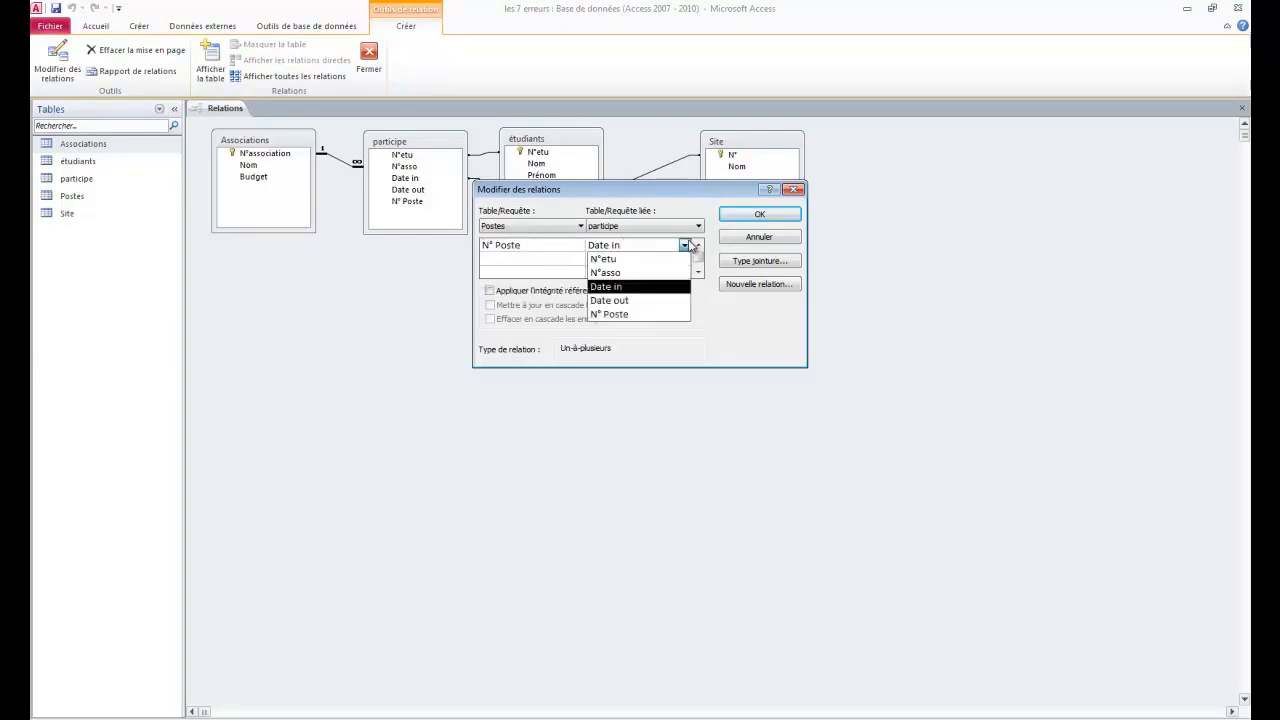
left_click(631, 316)
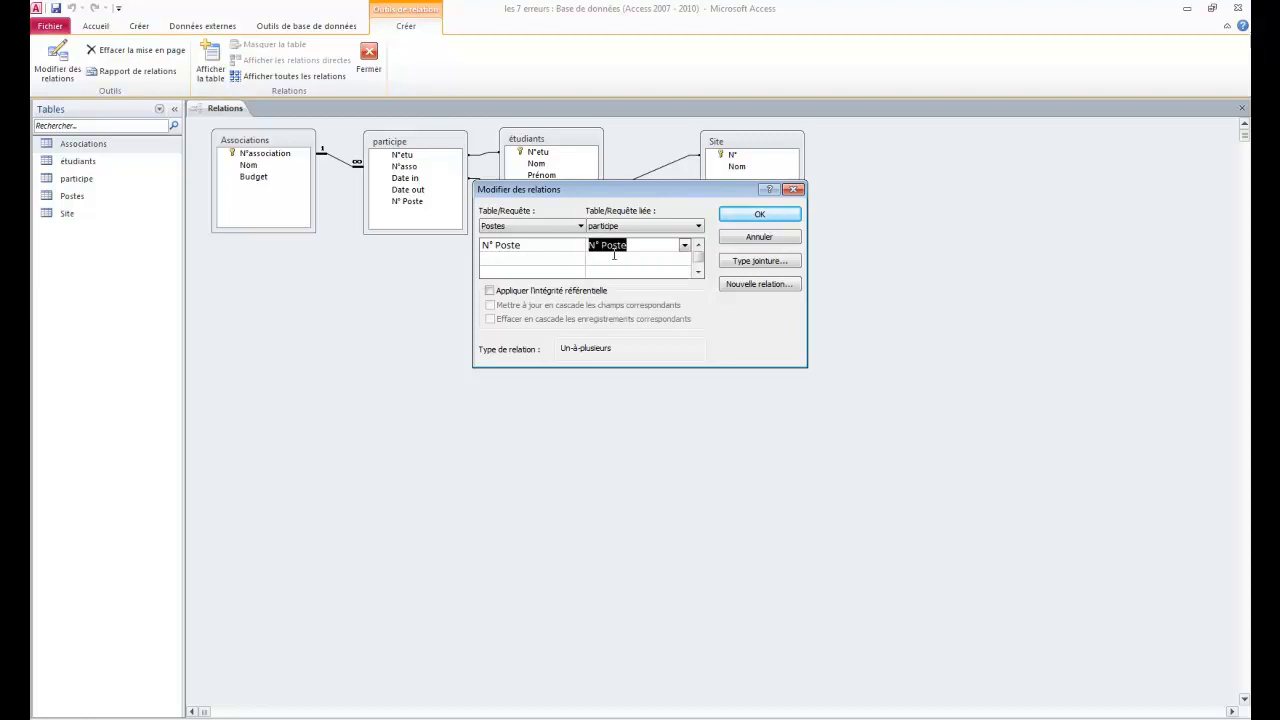
left_click(490, 291)
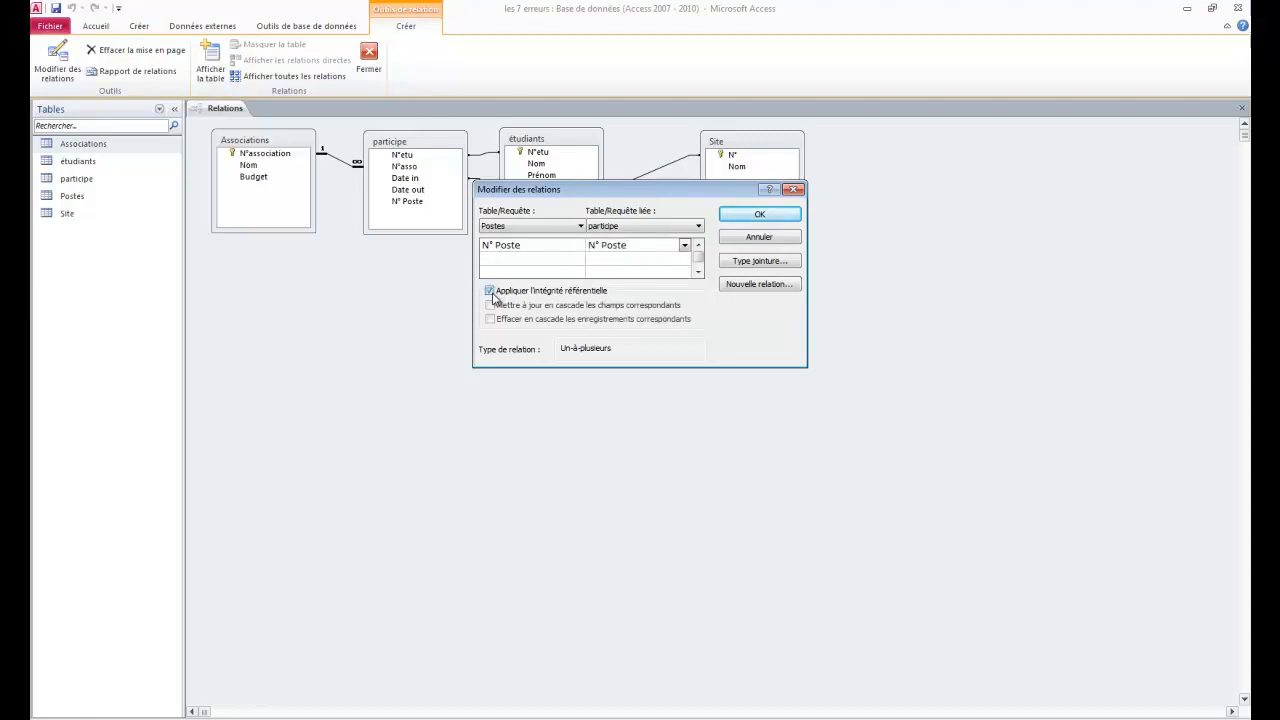
left_click(759, 215)
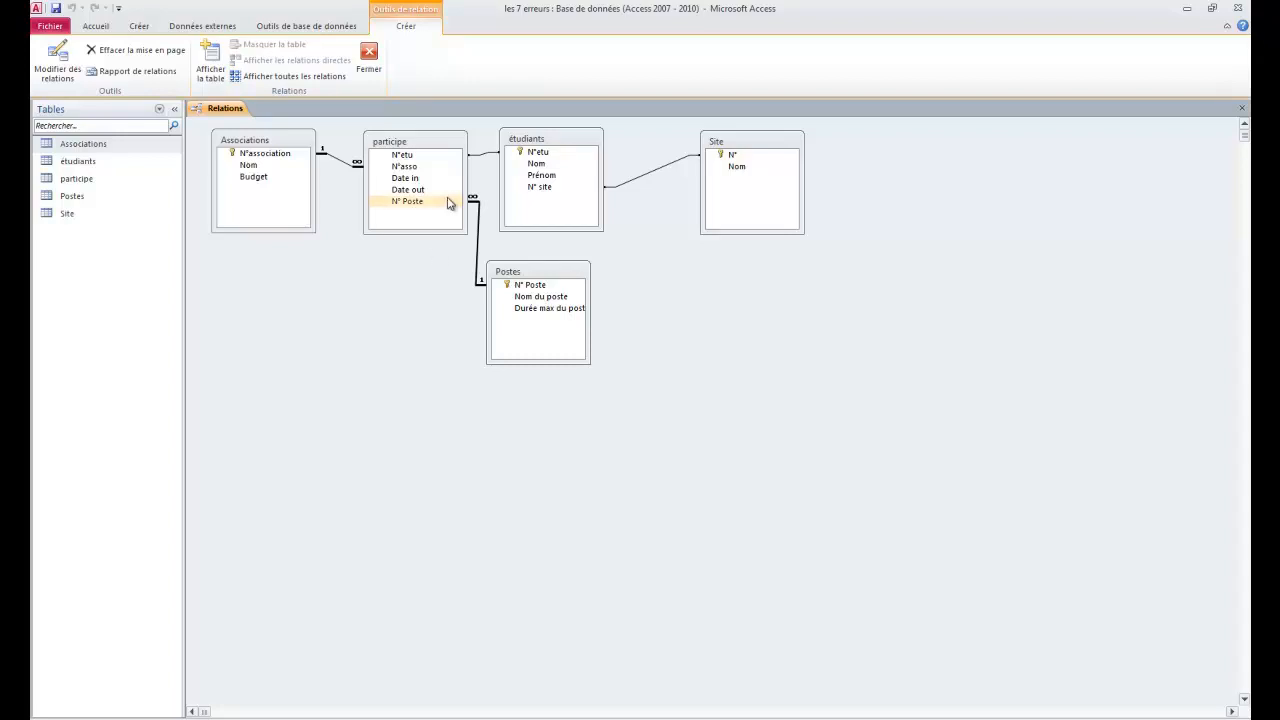
Step: Try to change the étudiants table's N°etu field to the NuméroAuto data type, then close the design without saving
right_click(545, 157)
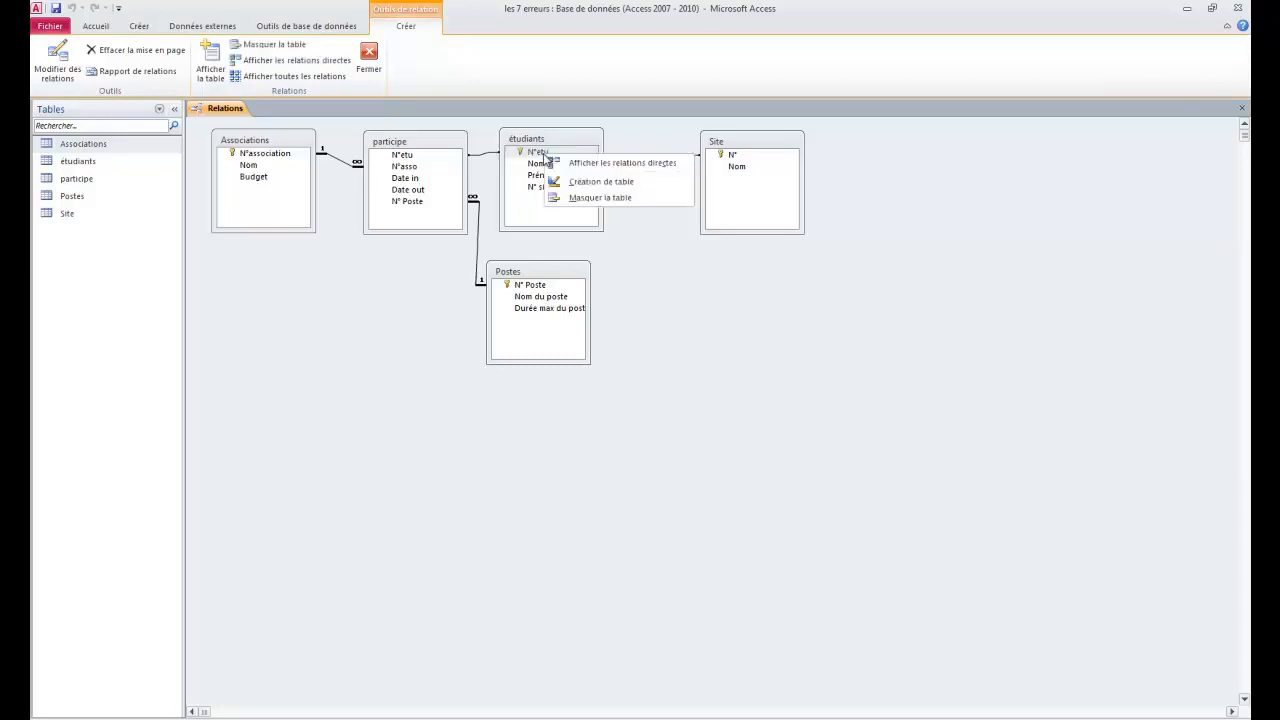
left_click(560, 180)
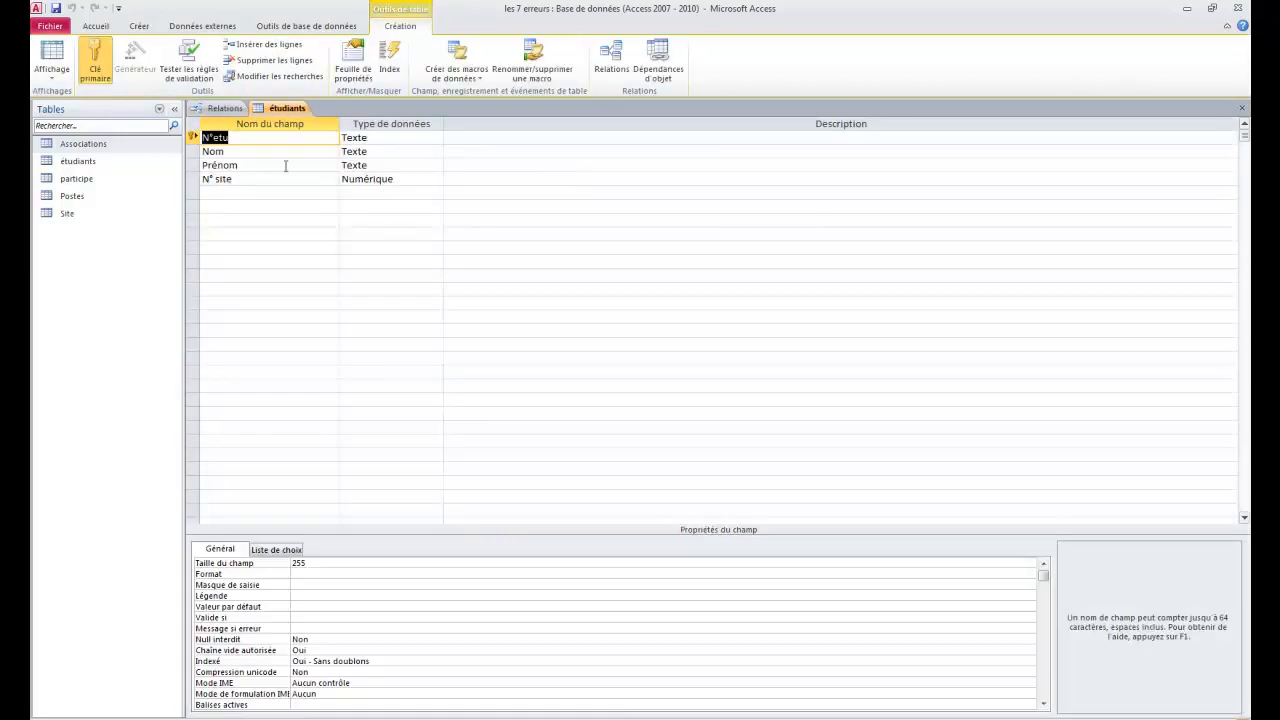
left_click(384, 140)
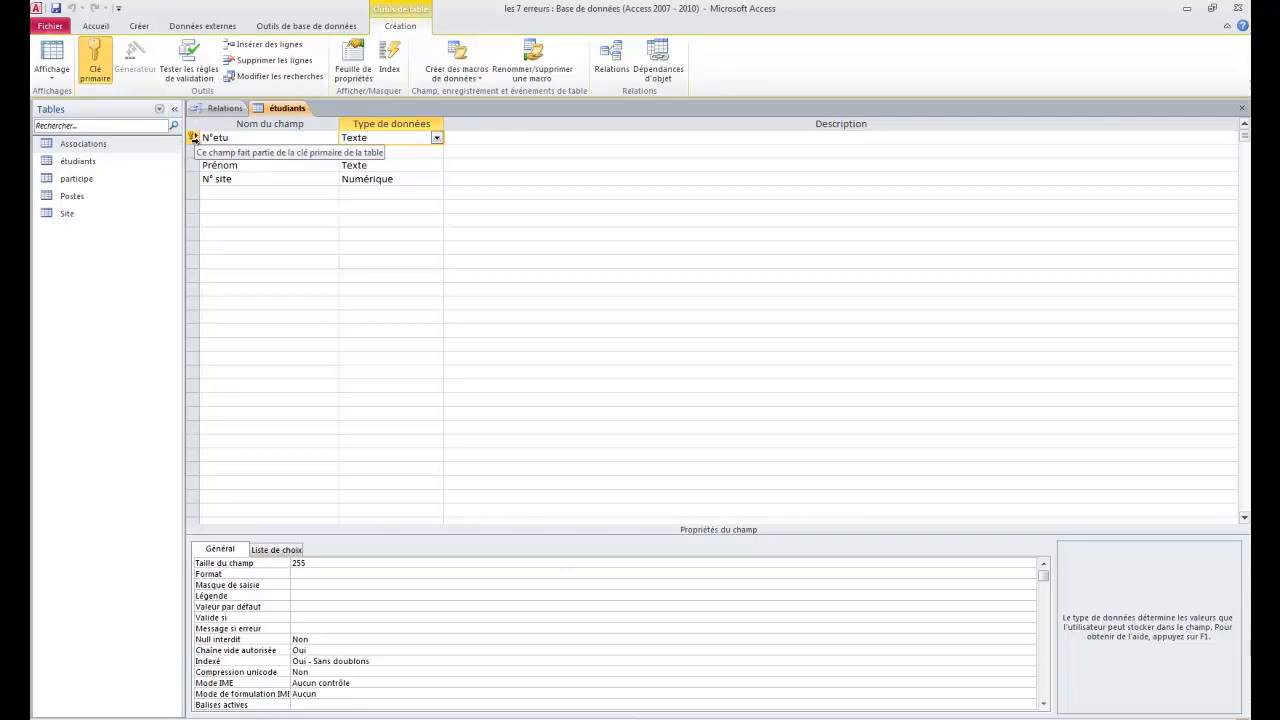
left_click(436, 139)
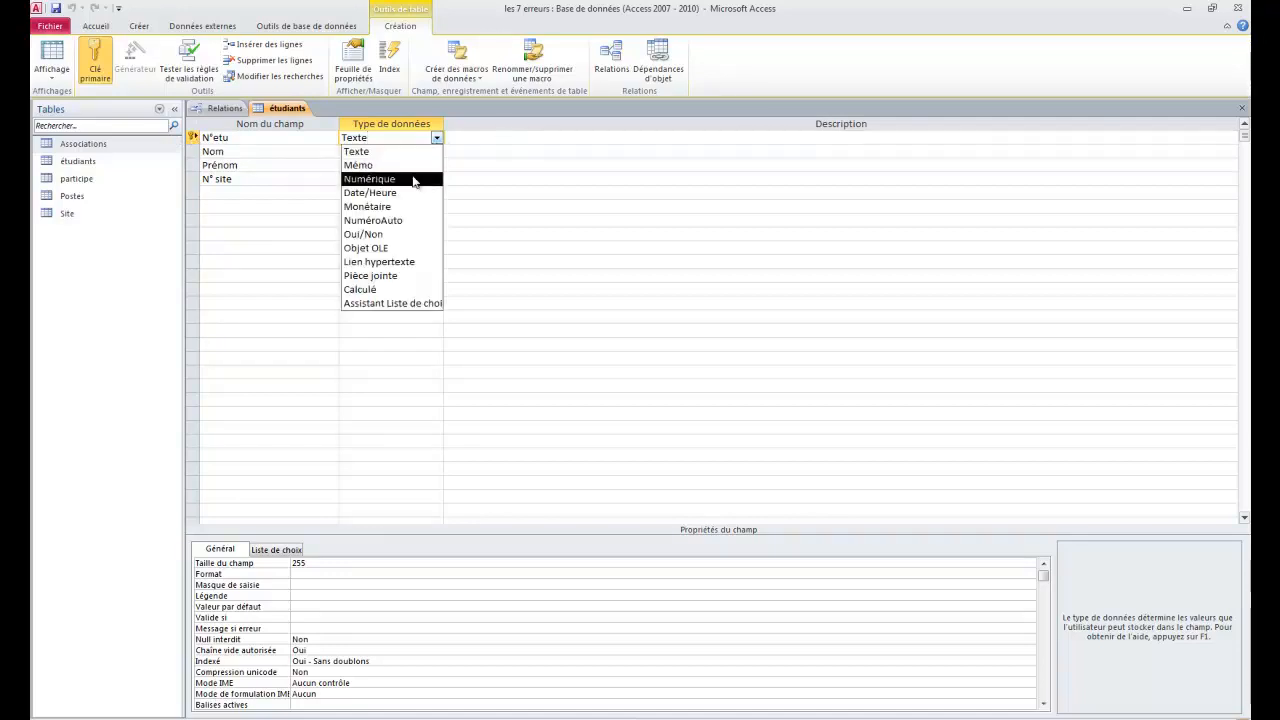
left_click(396, 226)
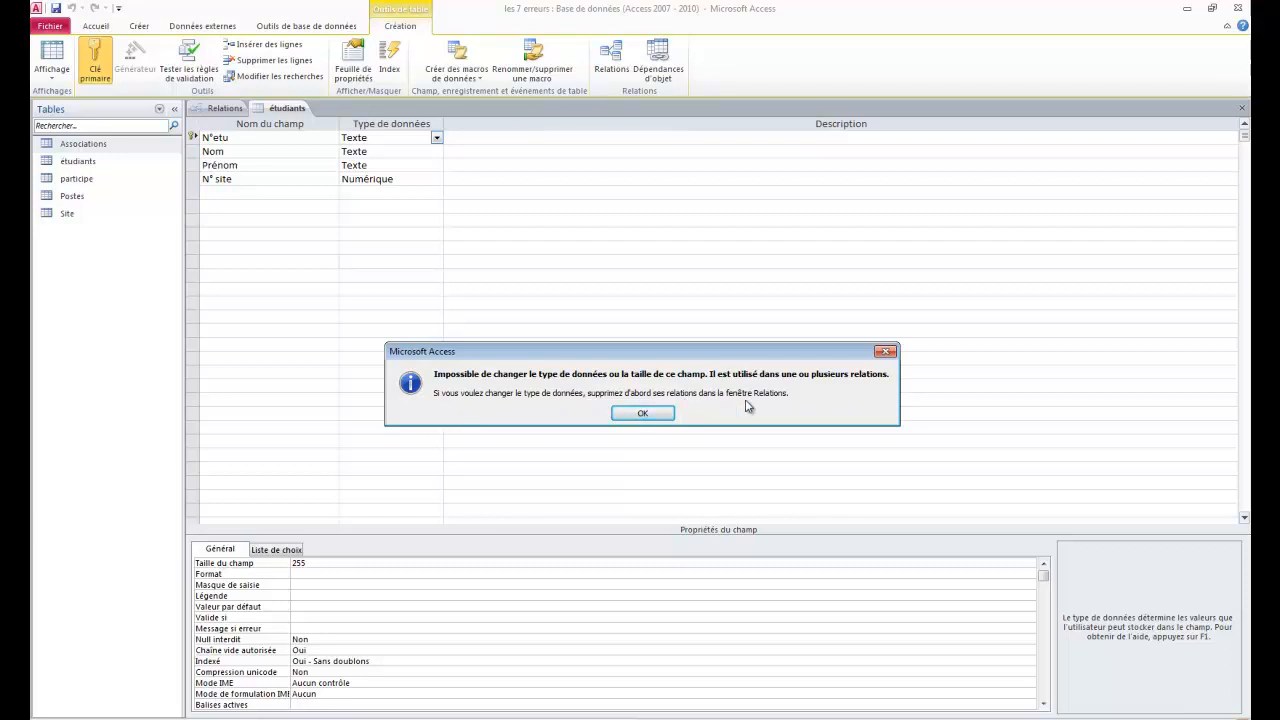
left_click(645, 413)
left_click(362, 192)
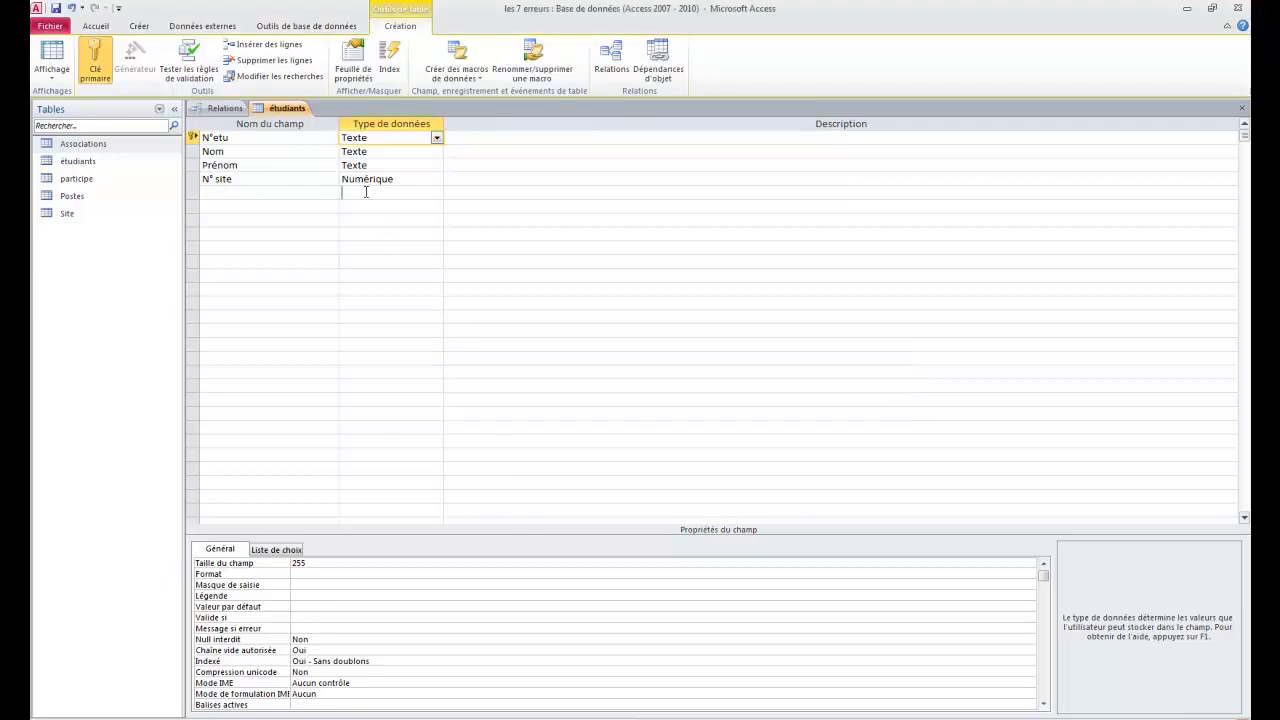
left_click(1242, 110)
left_click(643, 412)
left_click(514, 298)
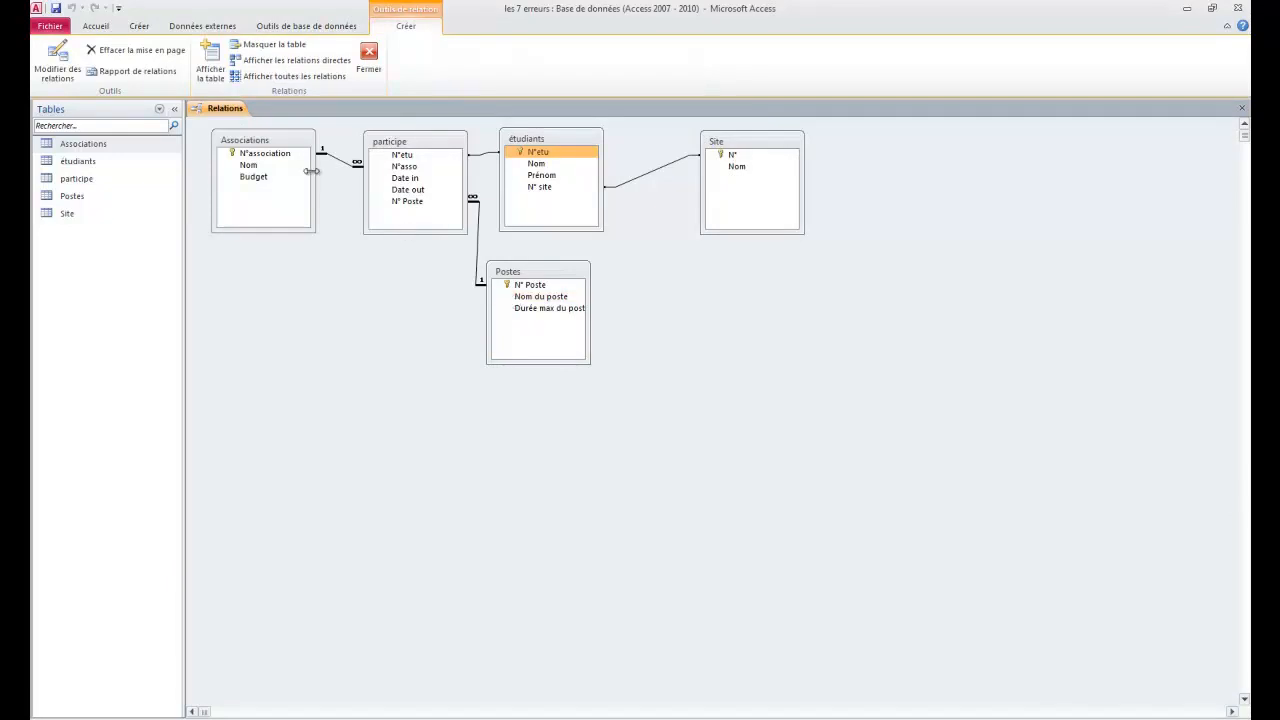
Step: Delete the relationship between the participe and étudiants tables
left_click(484, 157)
right_click(484, 158)
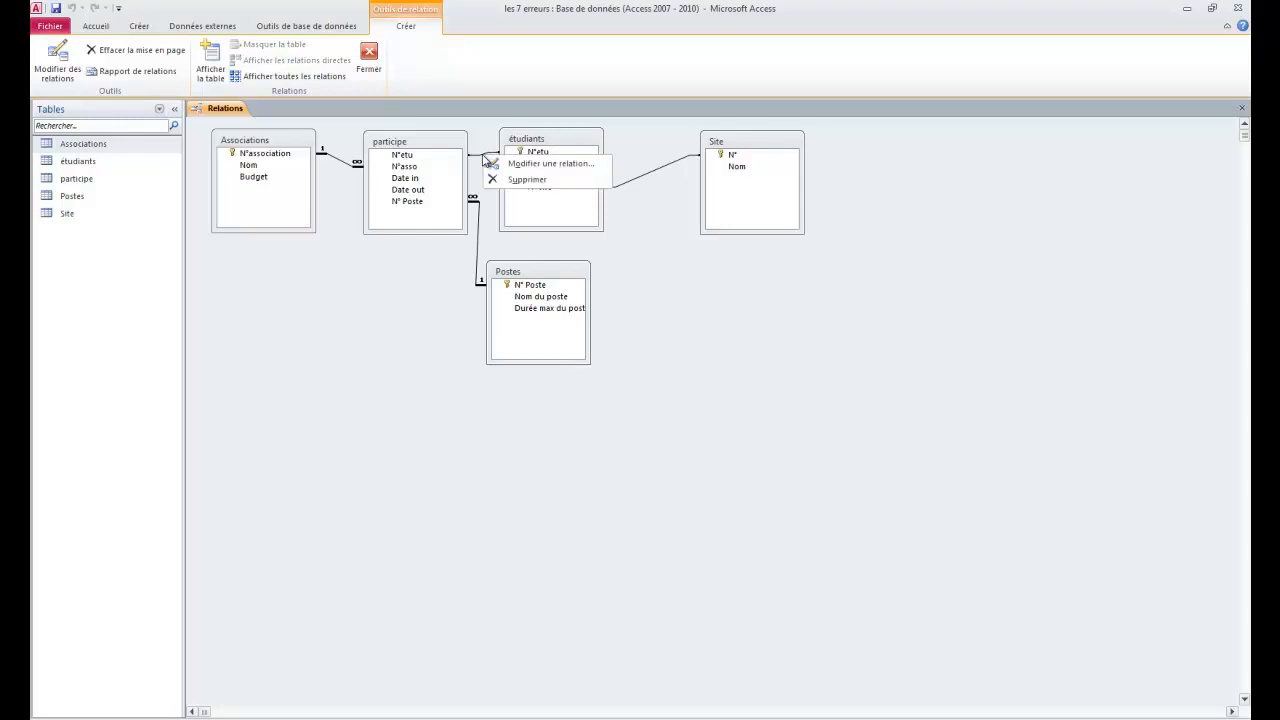
left_click(505, 184)
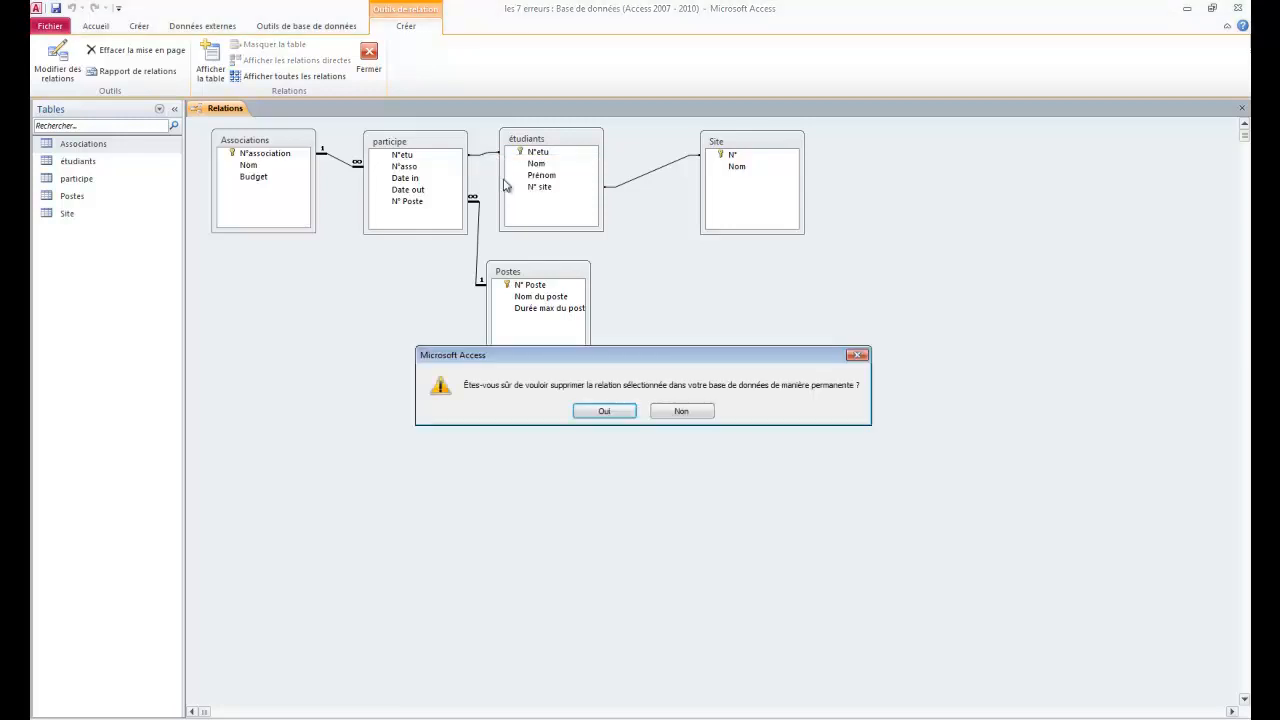
left_click(606, 411)
Step: Delete the relationship between the étudiants and Site tables
left_click(645, 177)
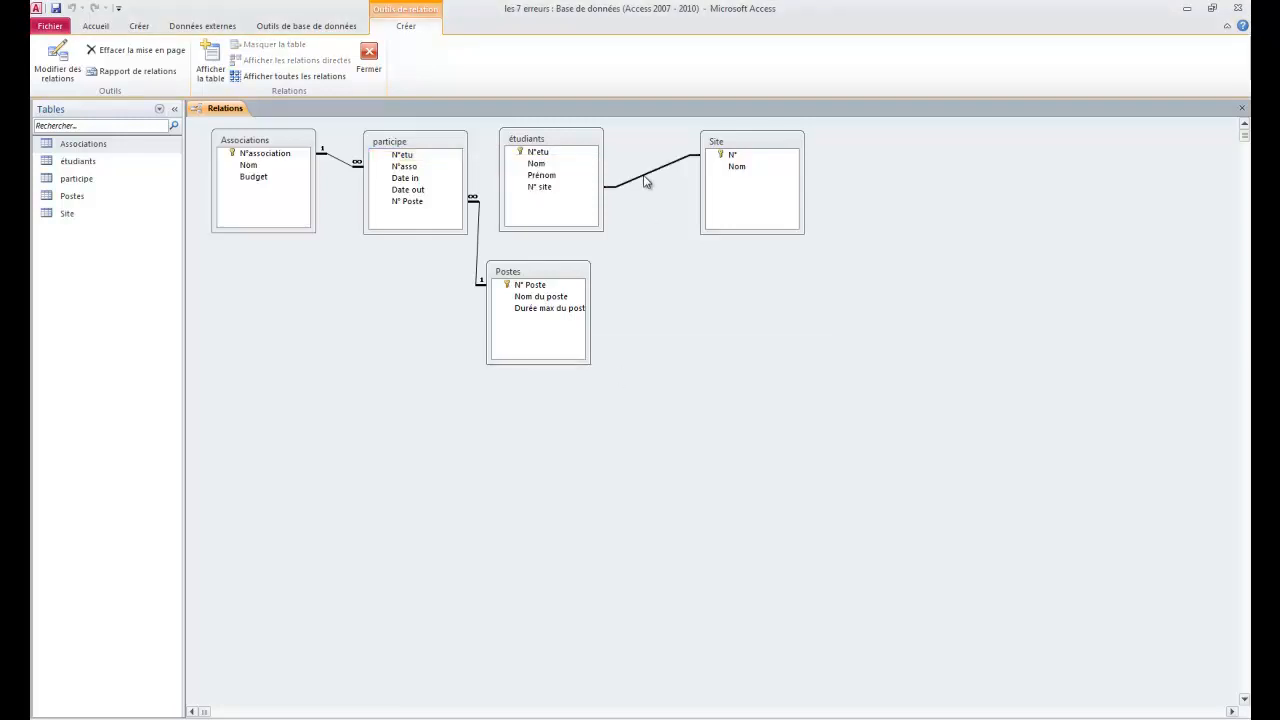
right_click(645, 181)
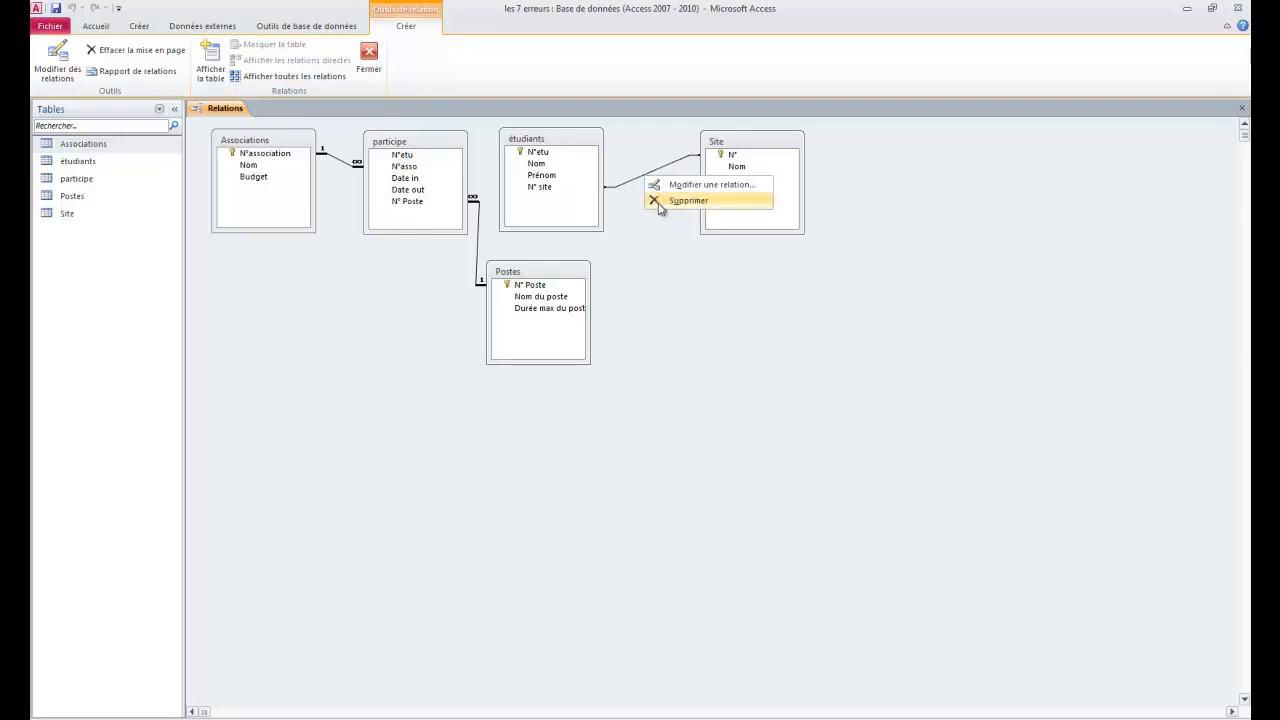
left_click(688, 200)
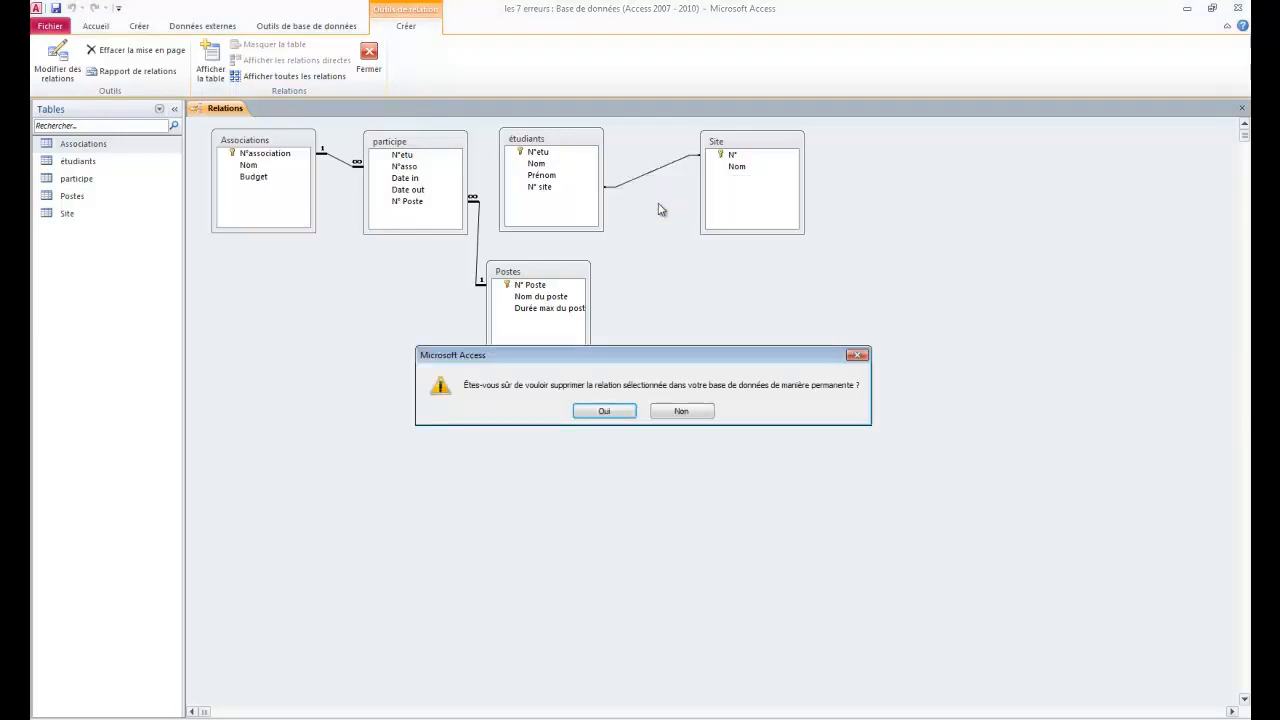
left_click(606, 412)
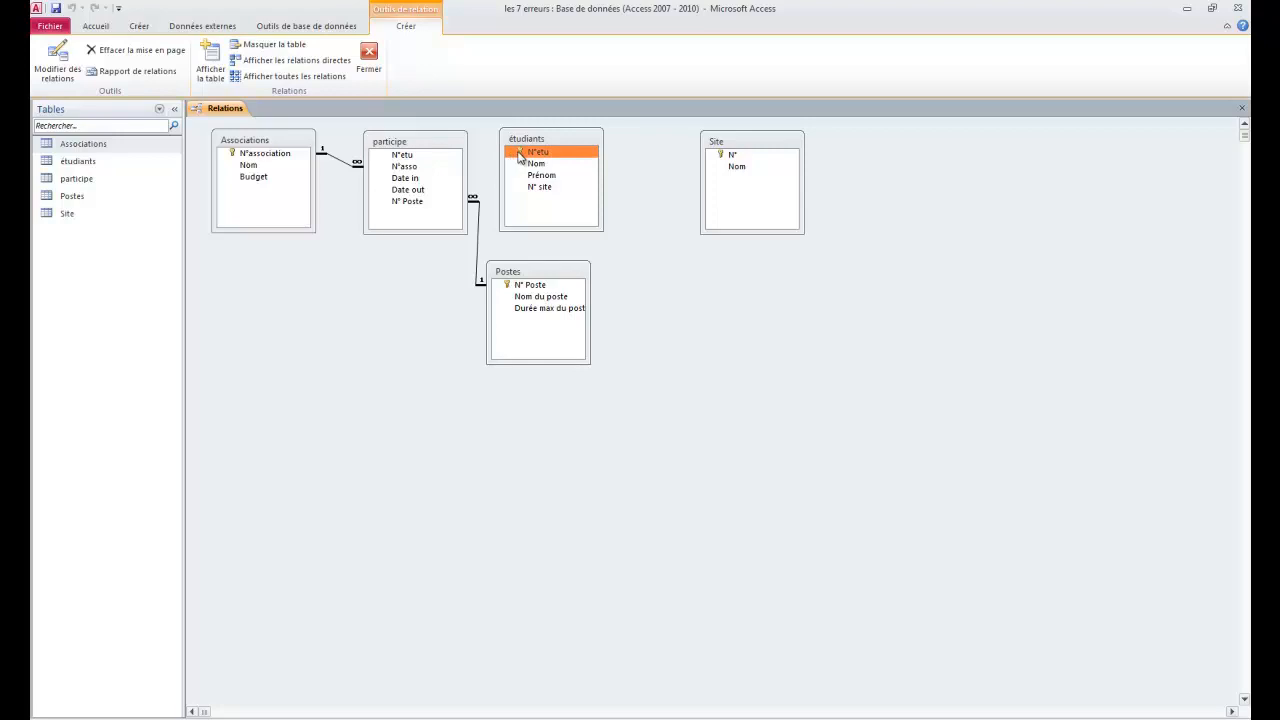
Step: Reopen the étudiants table's design and try again to set its N°etu key field to NuméroAuto
right_click(511, 157)
left_click(545, 180)
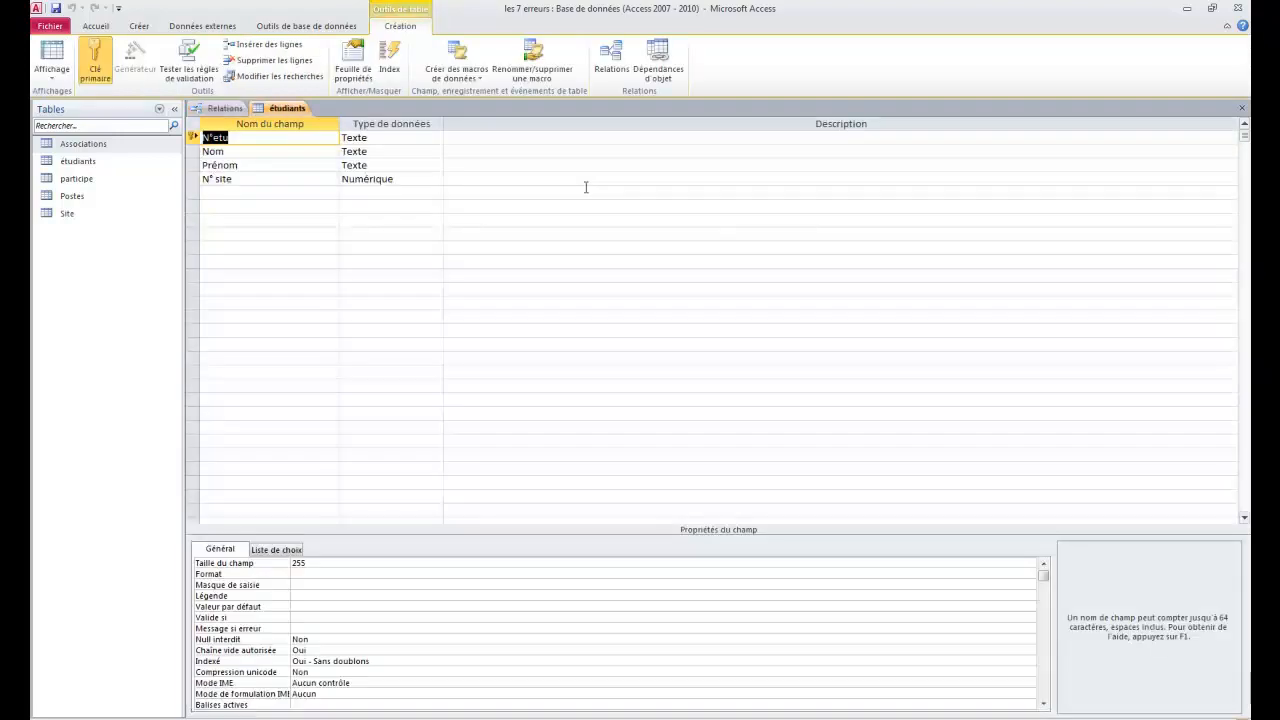
left_click(426, 140)
left_click(437, 138)
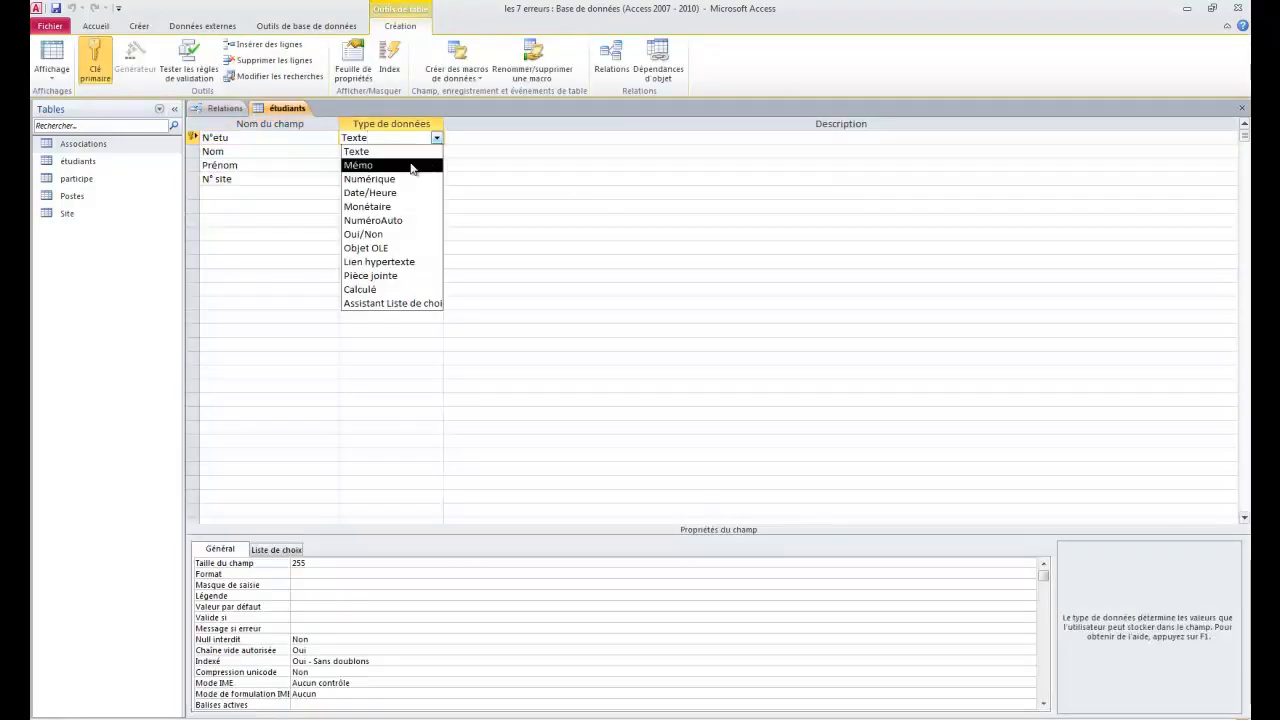
left_click(400, 220)
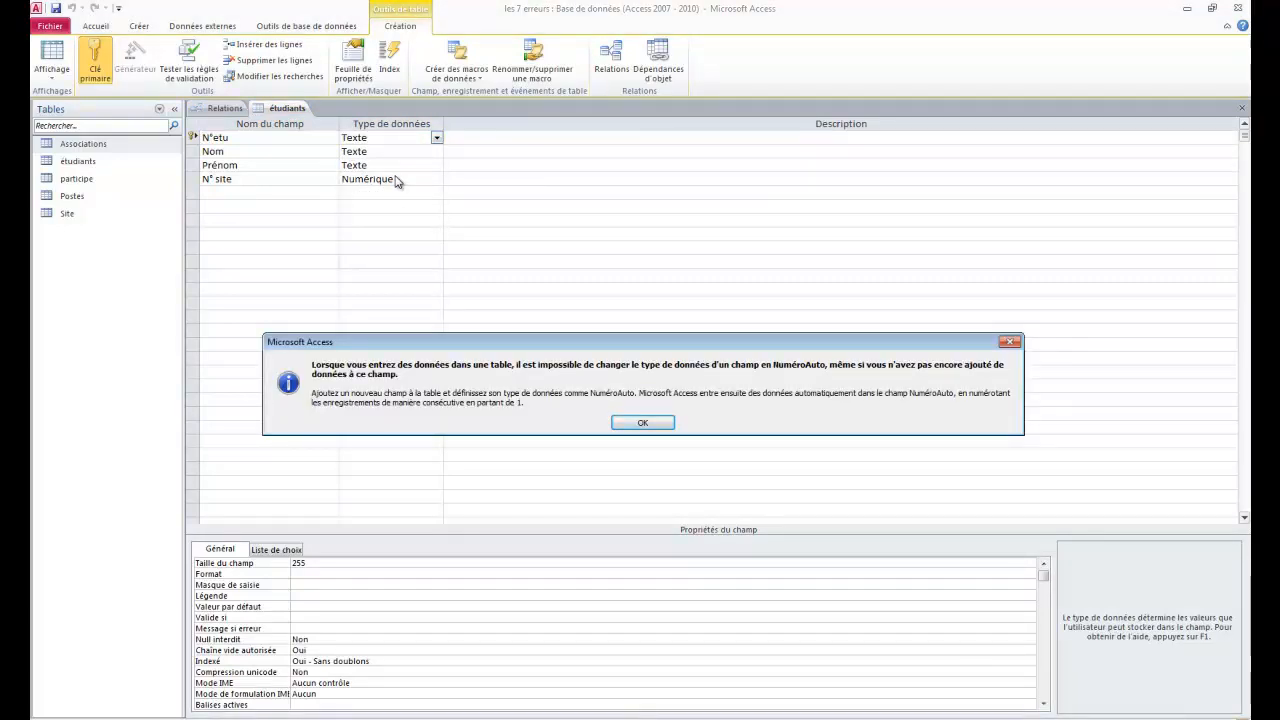
left_click(668, 419)
Step: Add a second field named N°etu with the NuméroAuto data type below N° site, and select its row
left_click(213, 191)
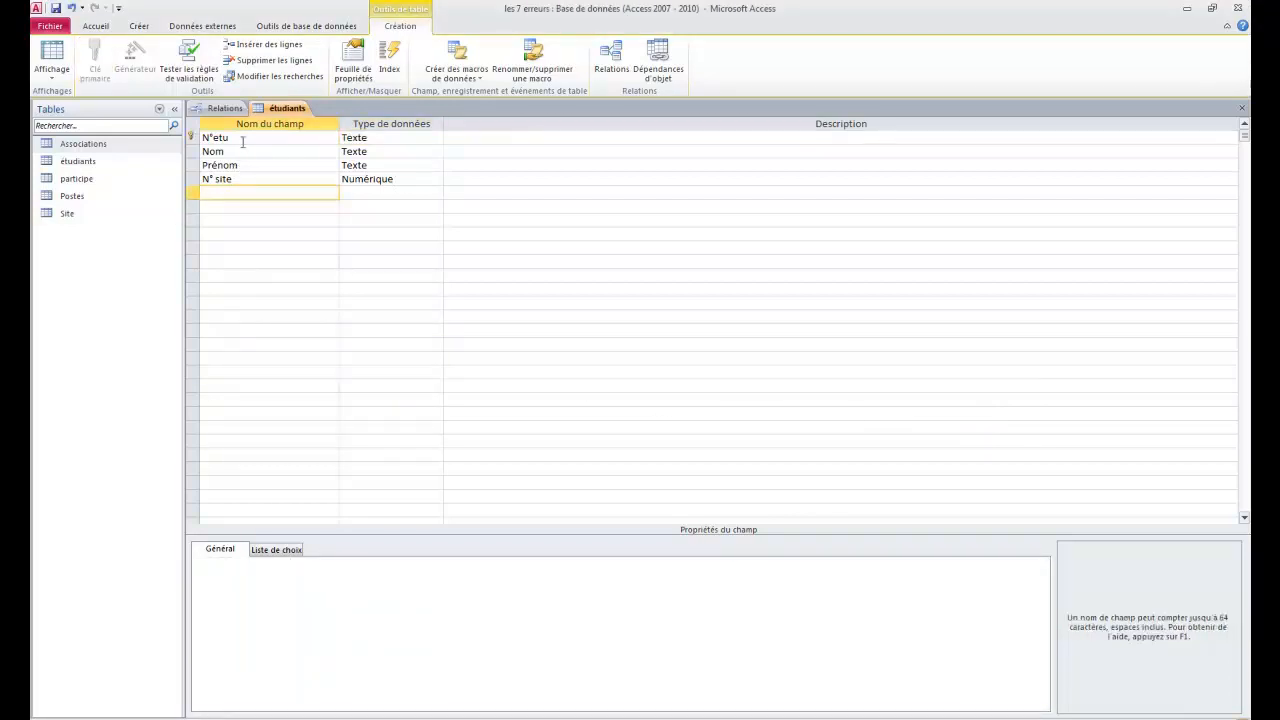
left_click(235, 136)
key("ctrl+c")
left_click(254, 193)
key("ctrl+v")
key("Tab")
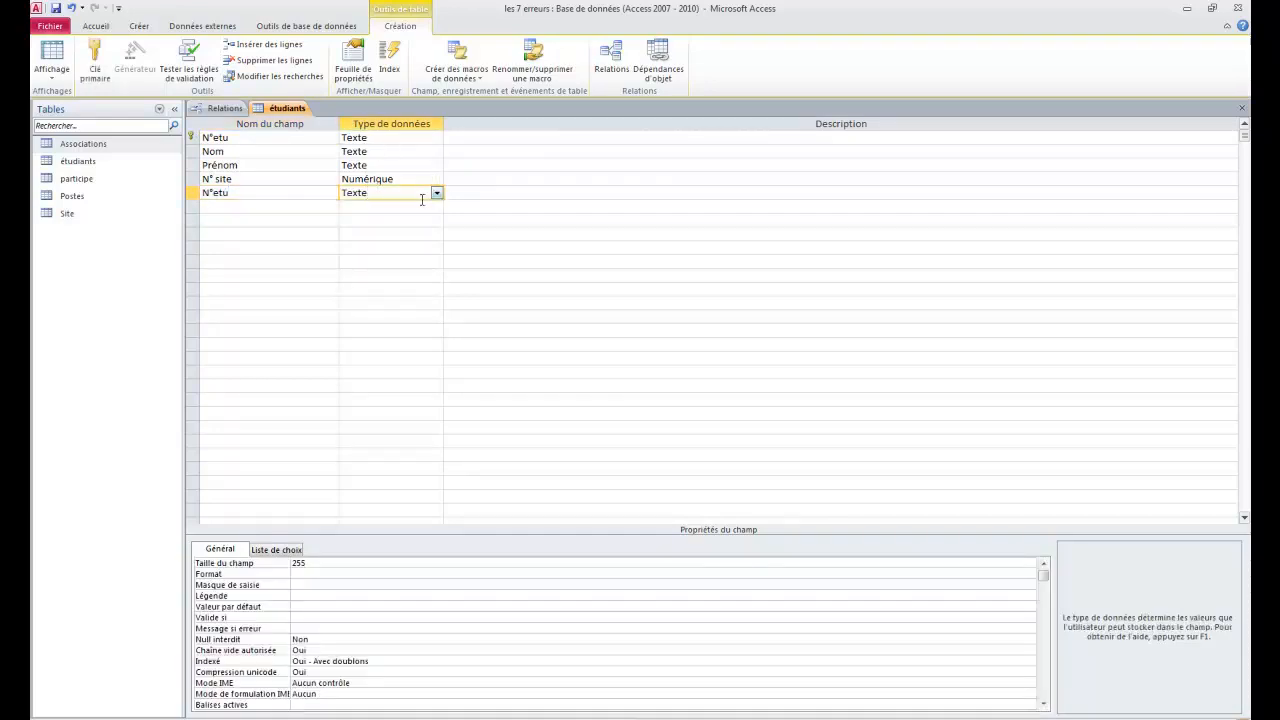
left_click(436, 193)
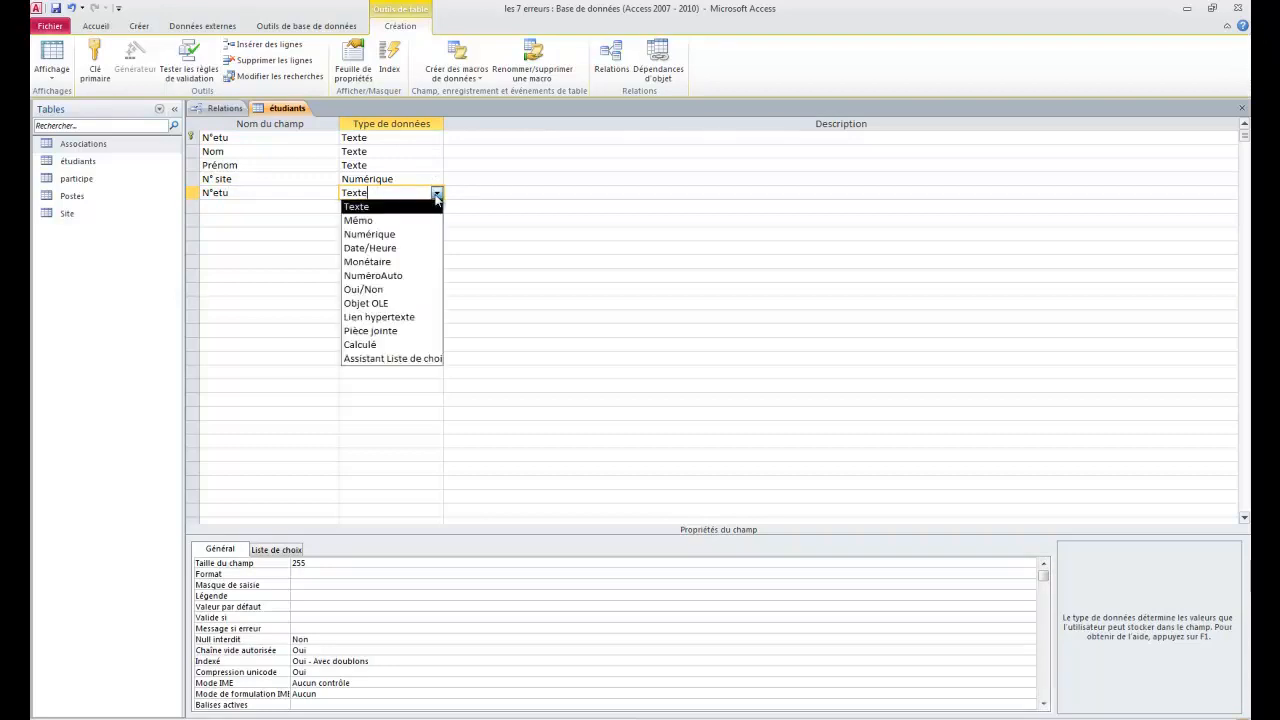
left_click(407, 274)
left_click(246, 209)
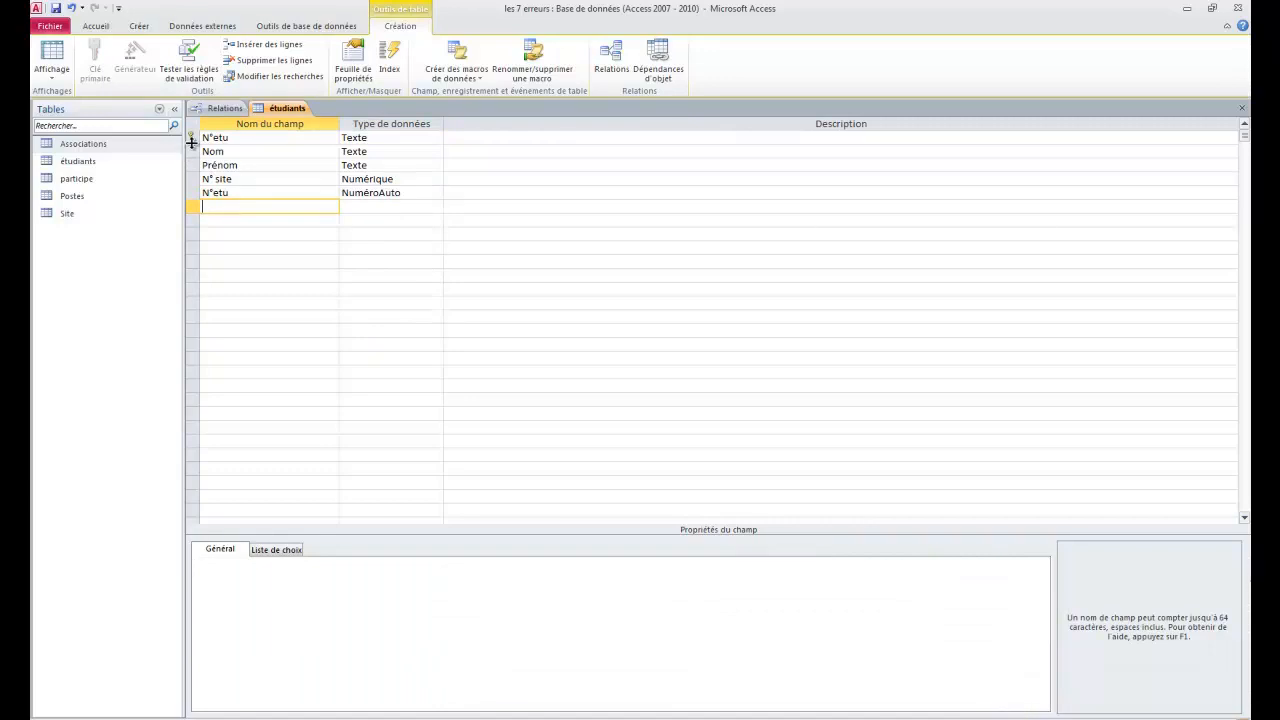
left_click(194, 196)
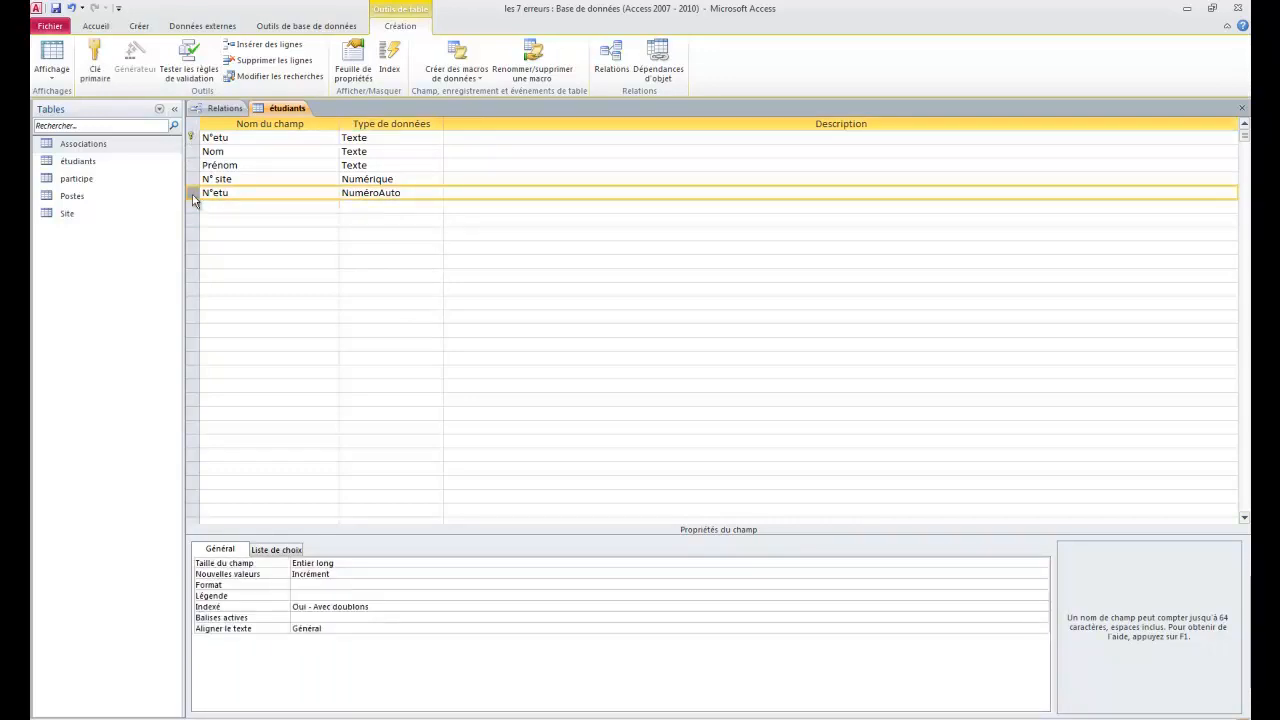
Step: Make the NuméroAuto N°etu field the primary key of étudiants and permanently delete the old Texte N°etu field
left_click(95, 62)
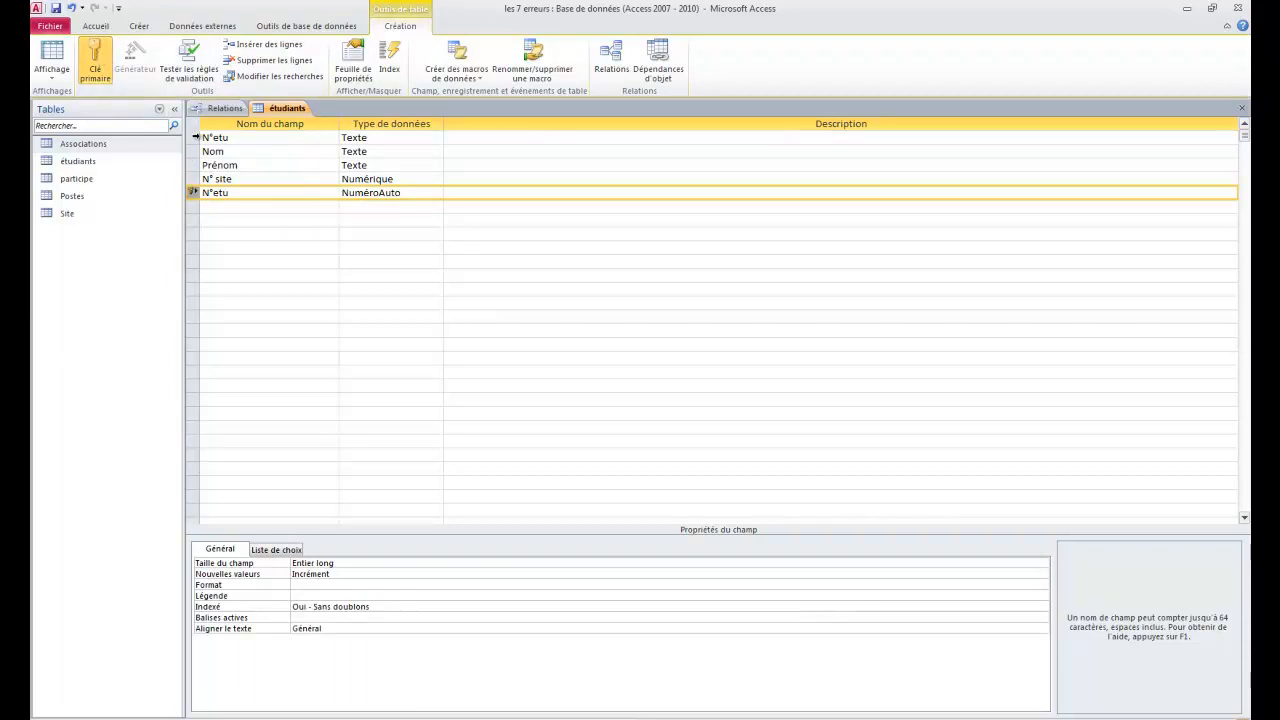
left_click(195, 139)
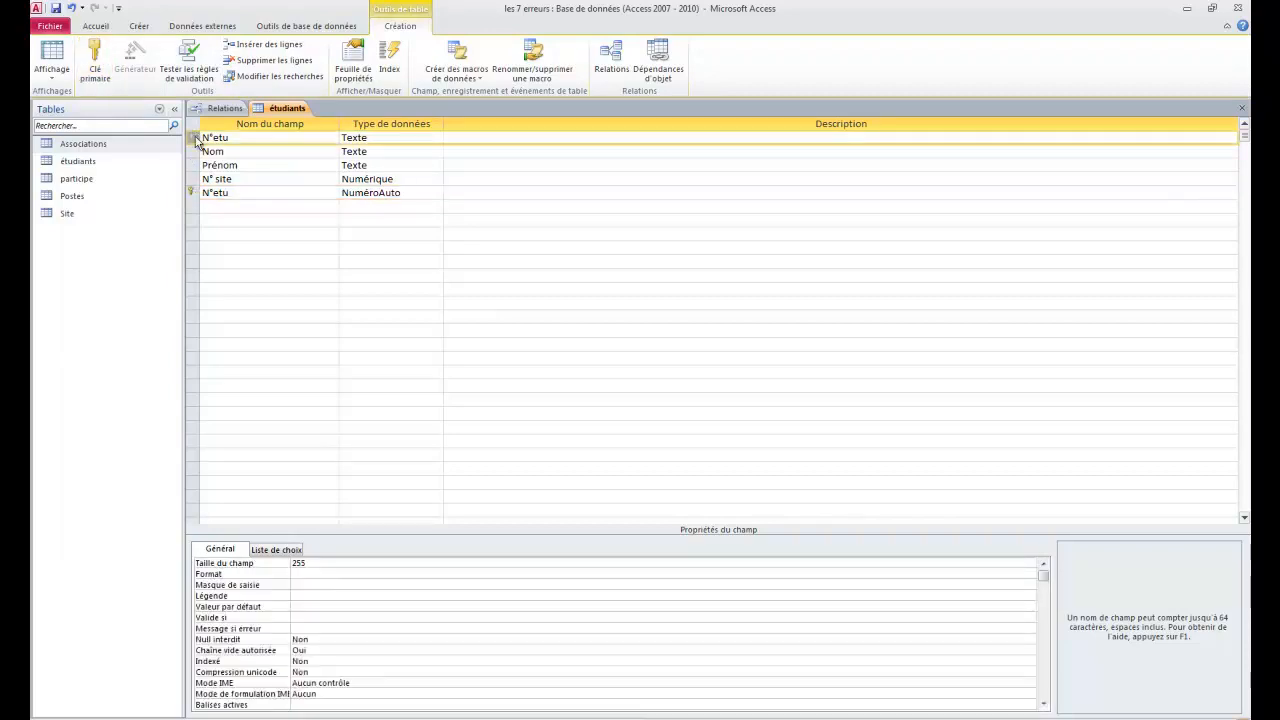
right_click(197, 143)
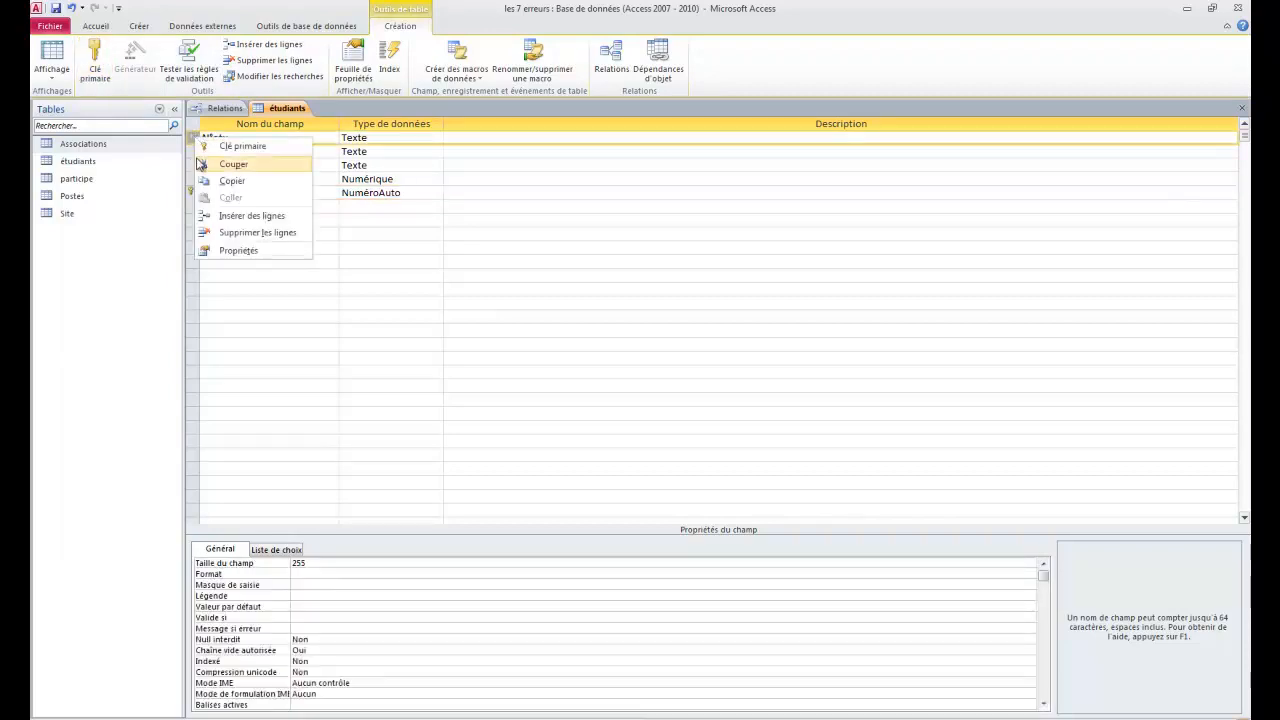
left_click(248, 233)
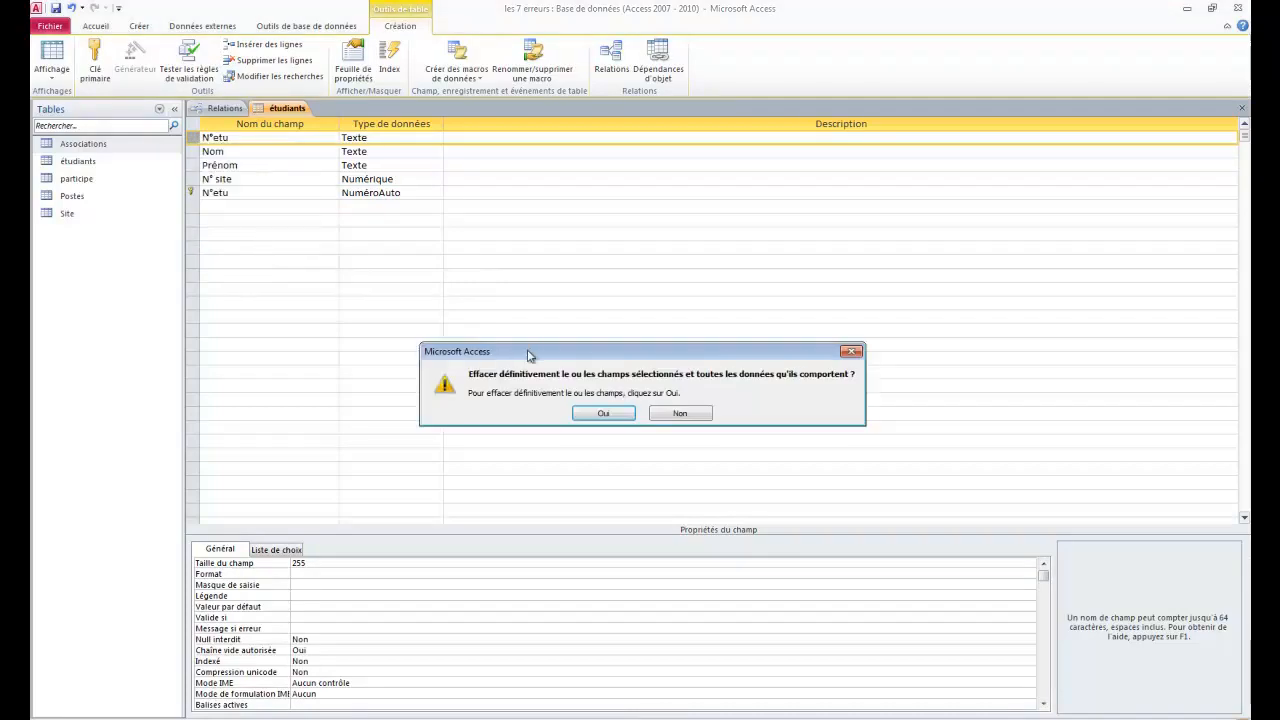
left_click(602, 411)
Step: Move the NuméroAuto N°etu field to the first row of the étudiants design, then save and close the table
left_click(193, 178)
left_click_drag(193, 178, 196, 142)
left_click(271, 192)
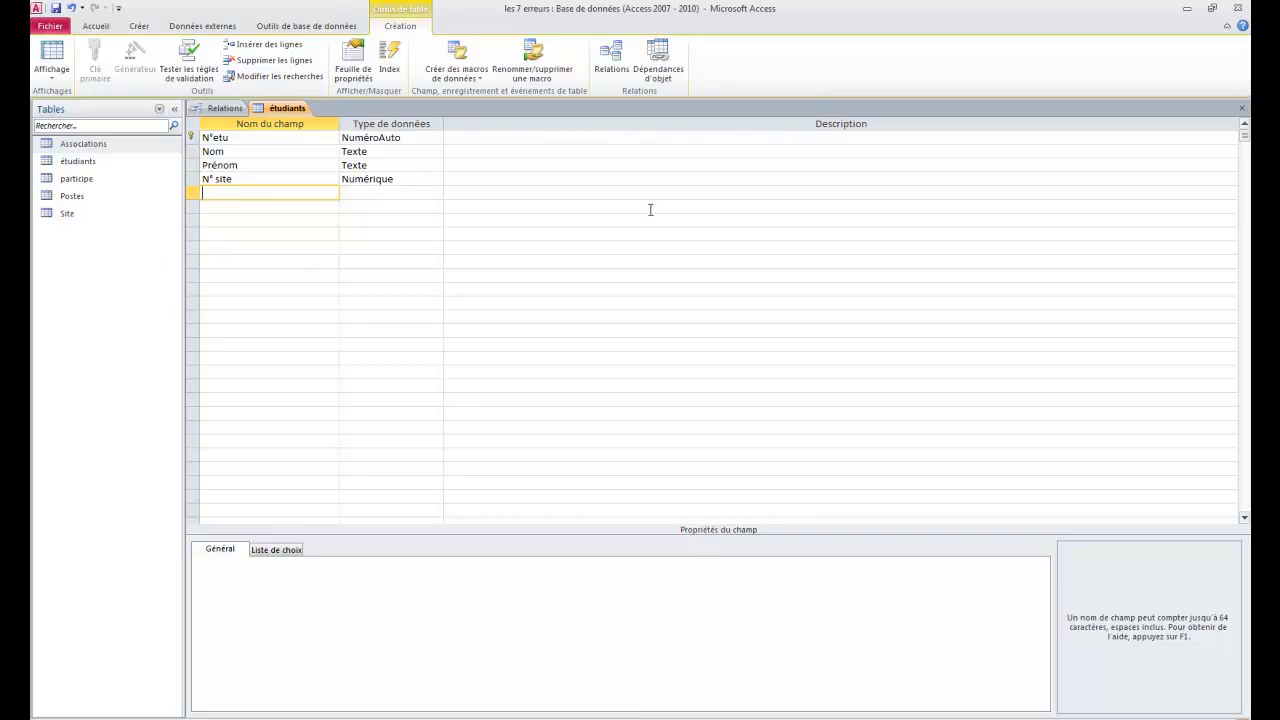
left_click(1241, 108)
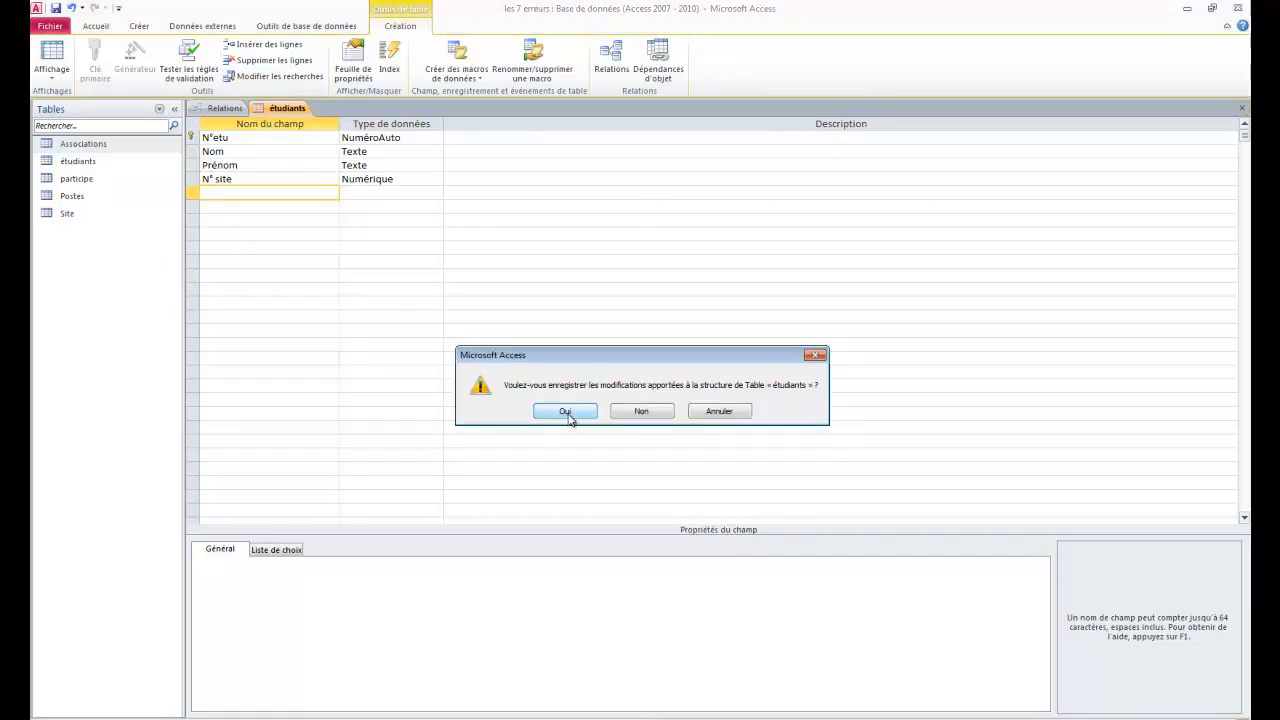
left_click(568, 417)
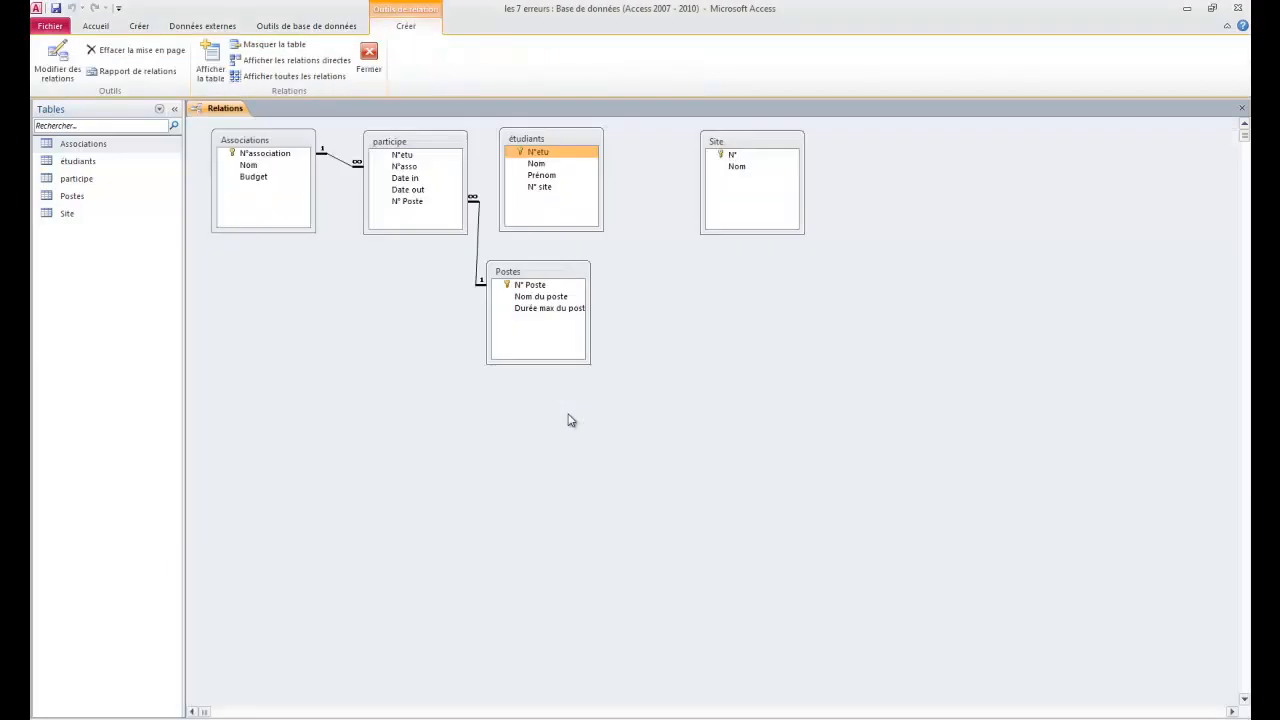
Step: Create a relationship from N°etu in étudiants to N°etu in participe with referential integrity applied
left_click(573, 152)
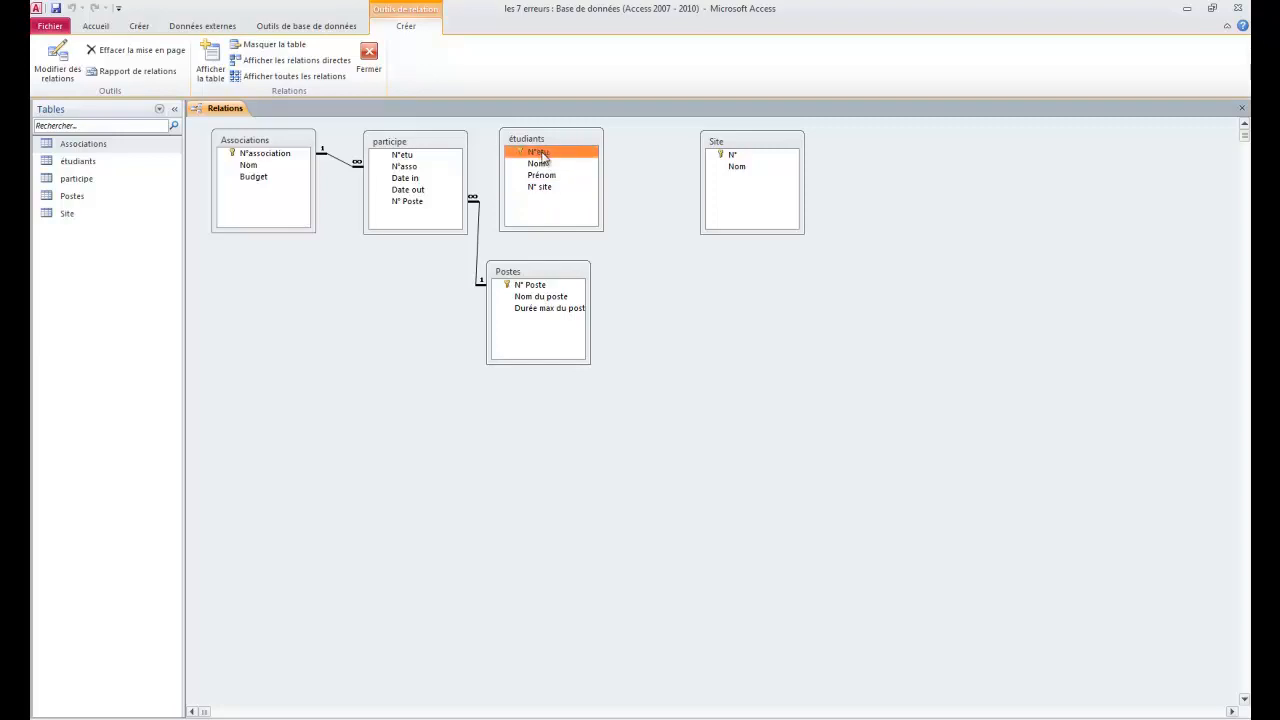
mouse_move(543, 157)
left_mouse_down()
mouse_move(452, 176)
mouse_move(396, 166)
mouse_move(544, 158)
left_mouse_up()
left_click_drag(543, 157, 401, 161)
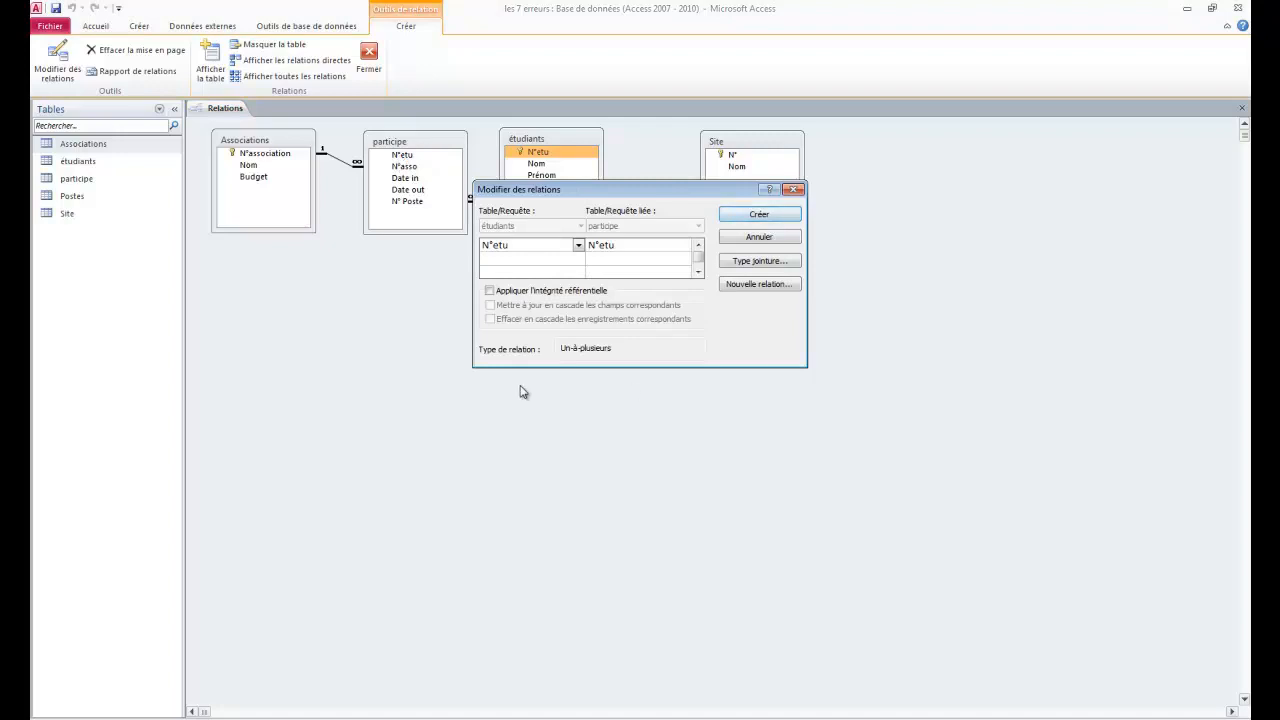
left_click(489, 291)
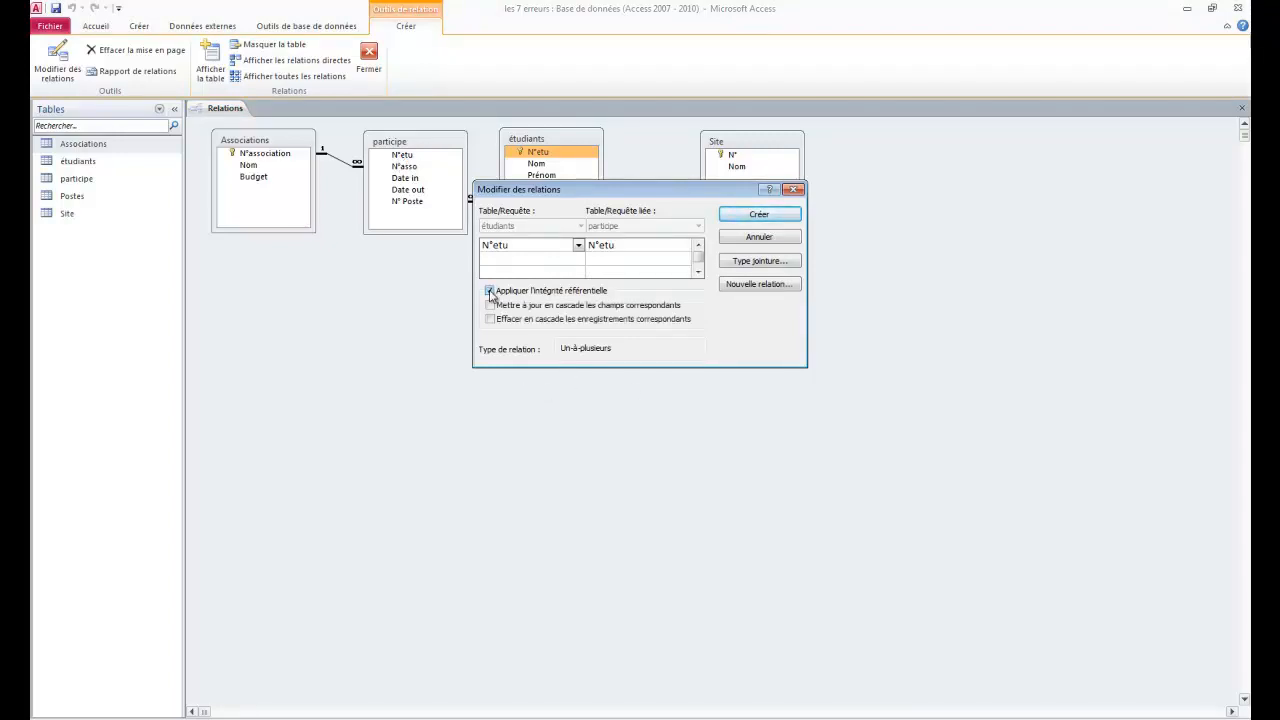
left_click(771, 216)
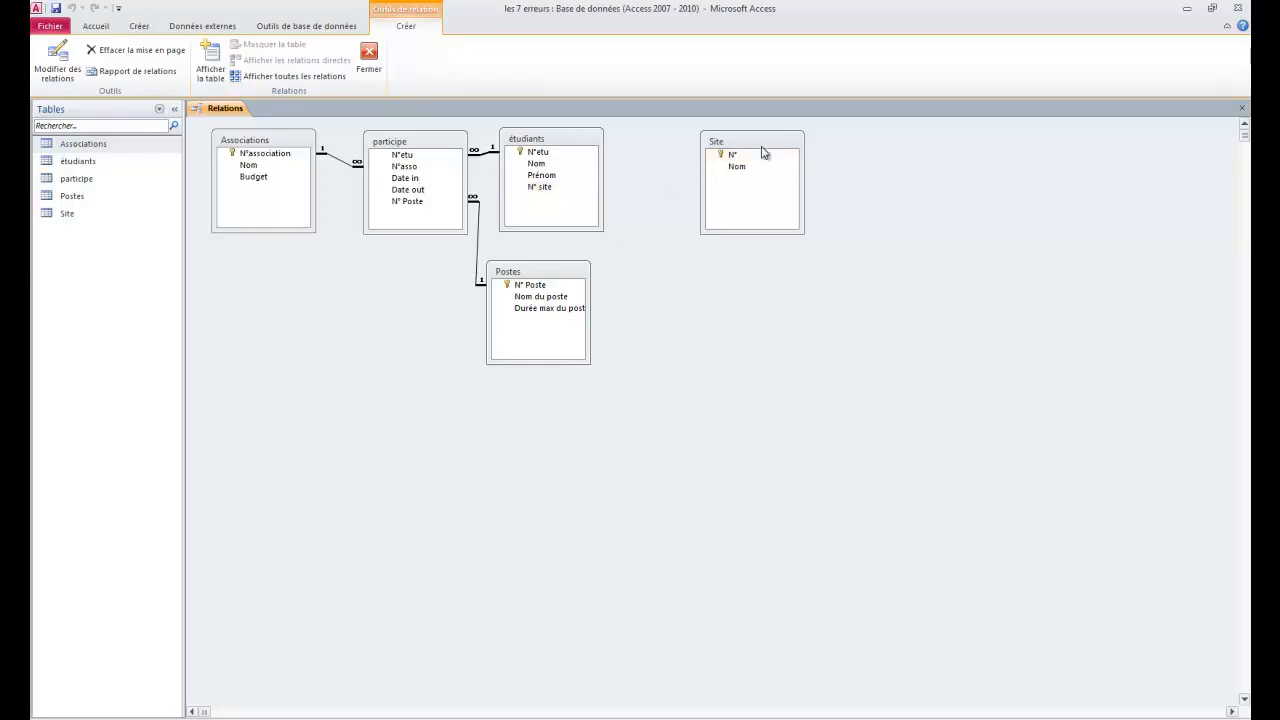
Step: Try to create a relationship from N° in Site to N° site in étudiants with referential integrity applied
left_click_drag(733, 155, 538, 192)
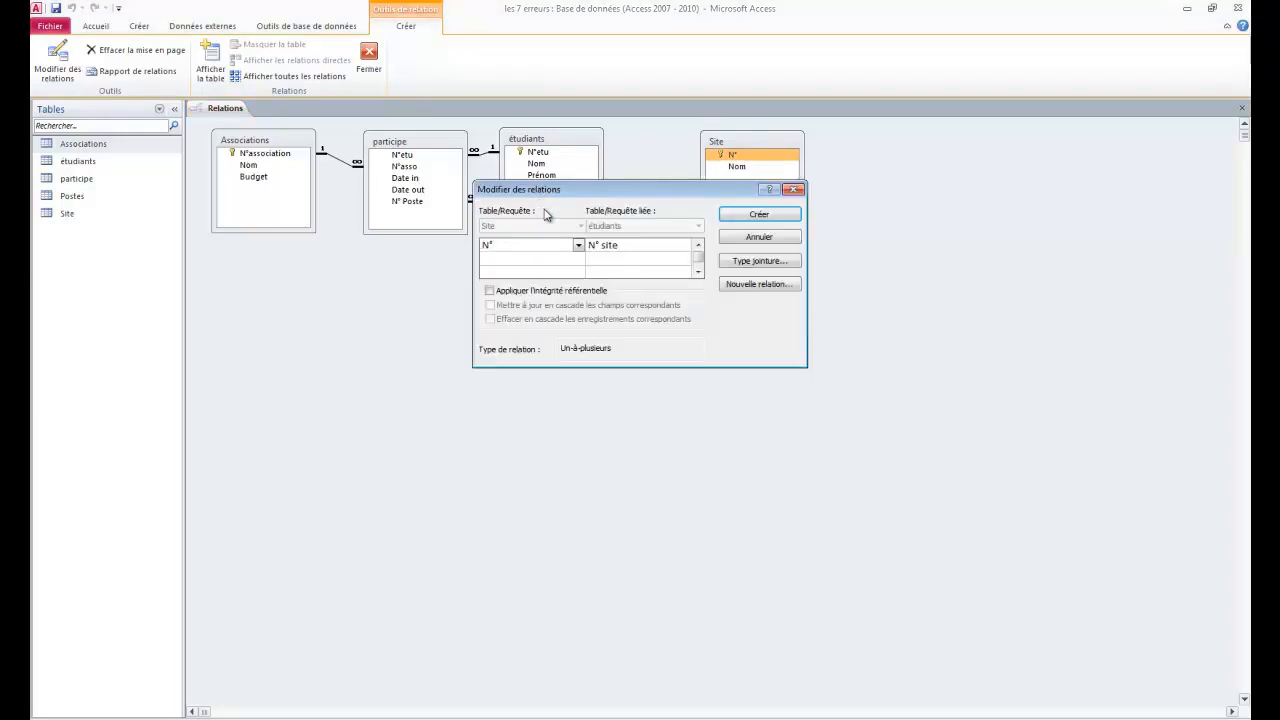
left_click(491, 291)
left_click(760, 216)
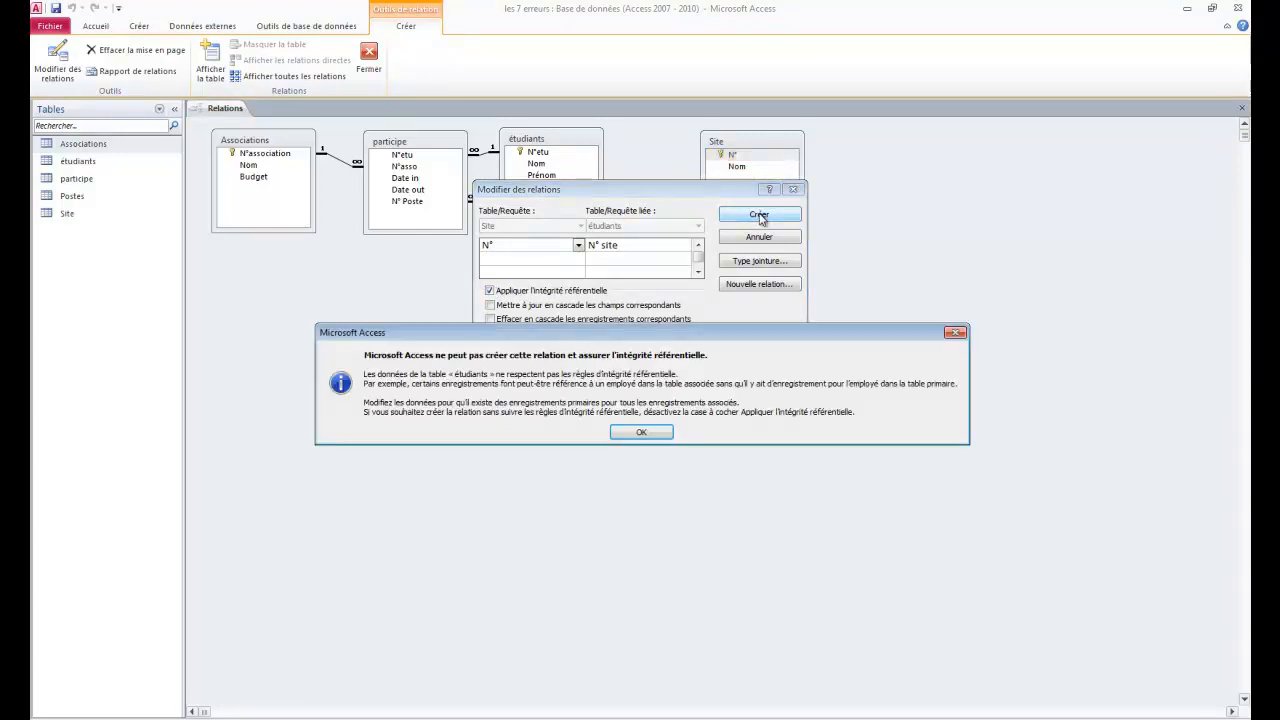
left_click(648, 433)
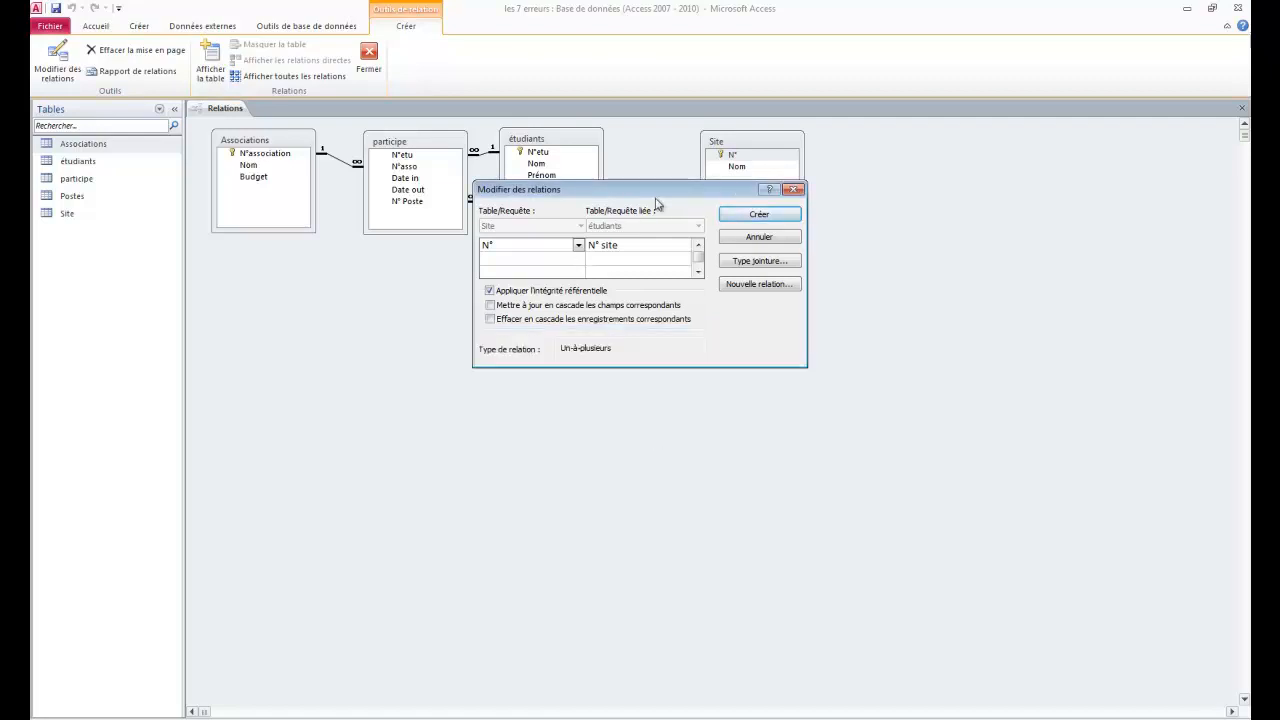
left_click(759, 237)
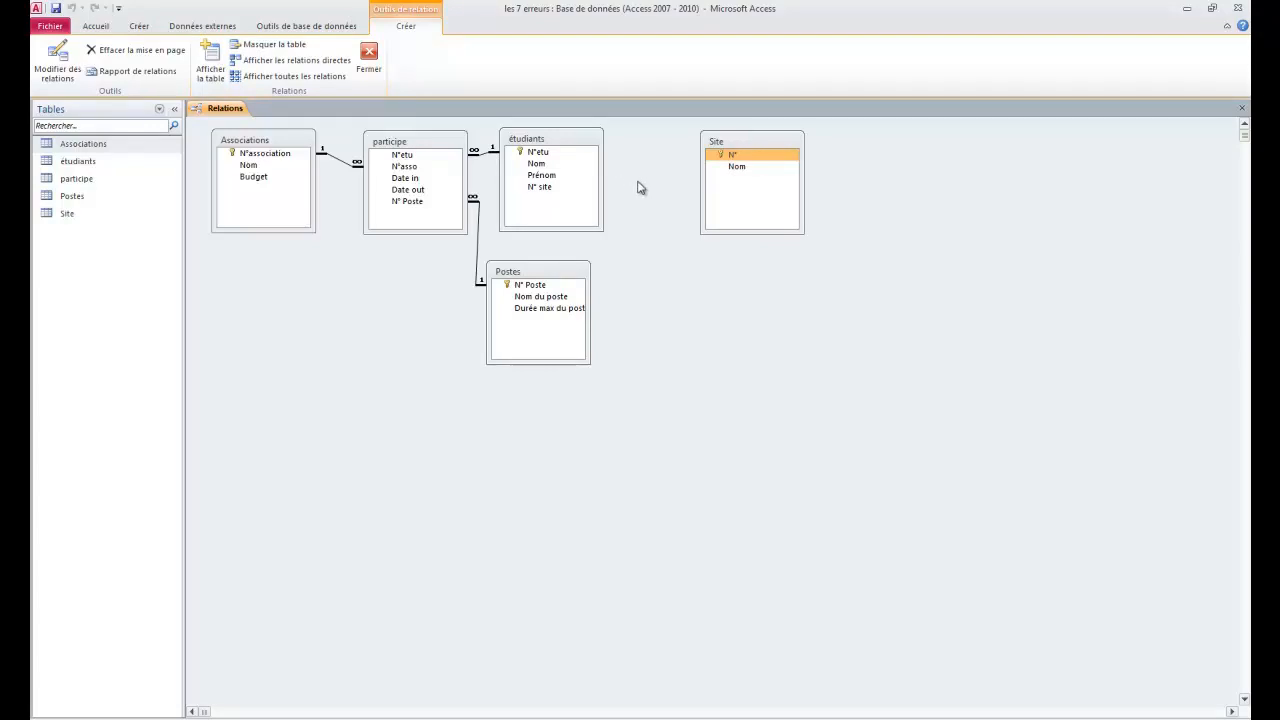
Step: Compare the N° site values in the étudiants records with the site numbers recorded in the Site table
left_click(792, 157)
left_click(538, 150)
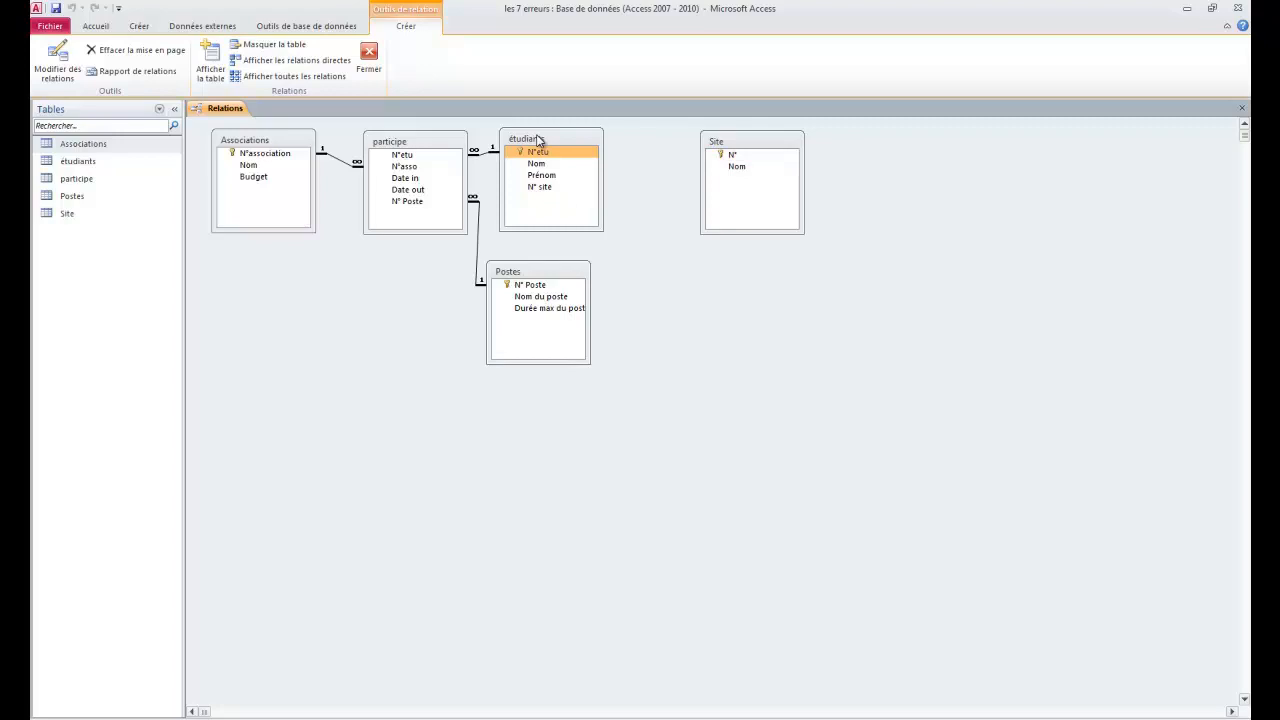
double_click(66, 165)
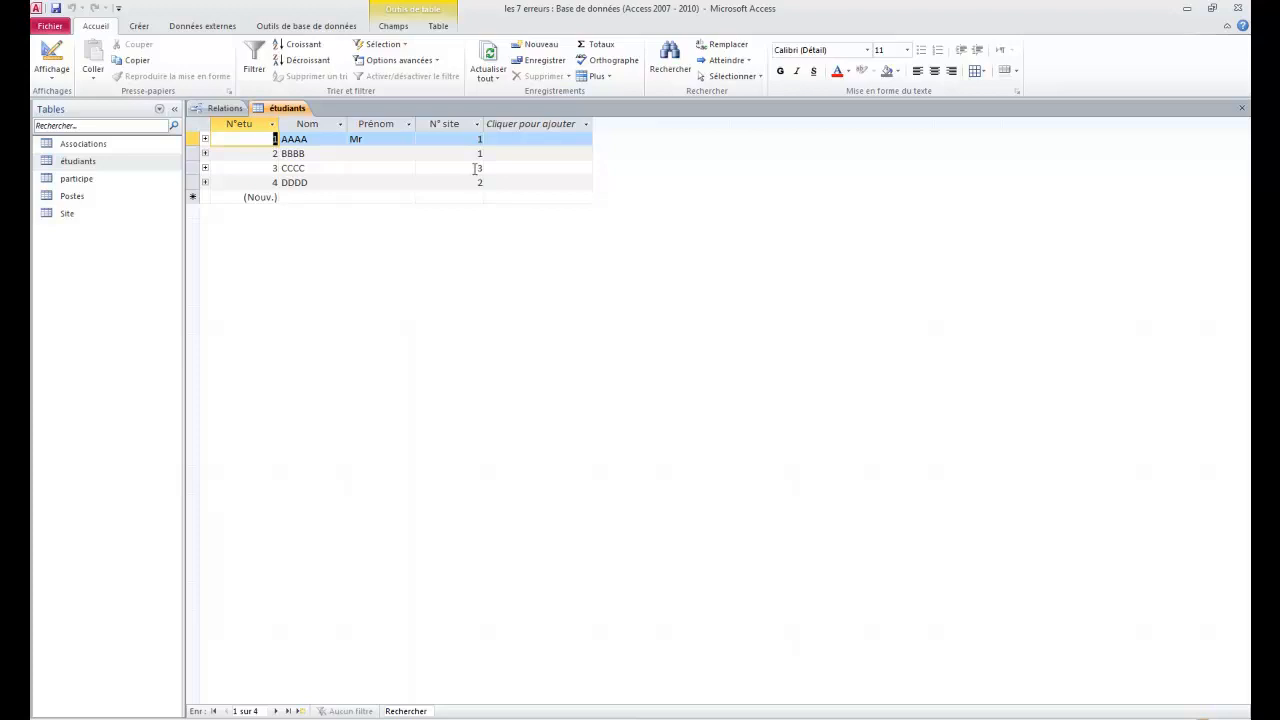
left_click(62, 222)
double_click(62, 222)
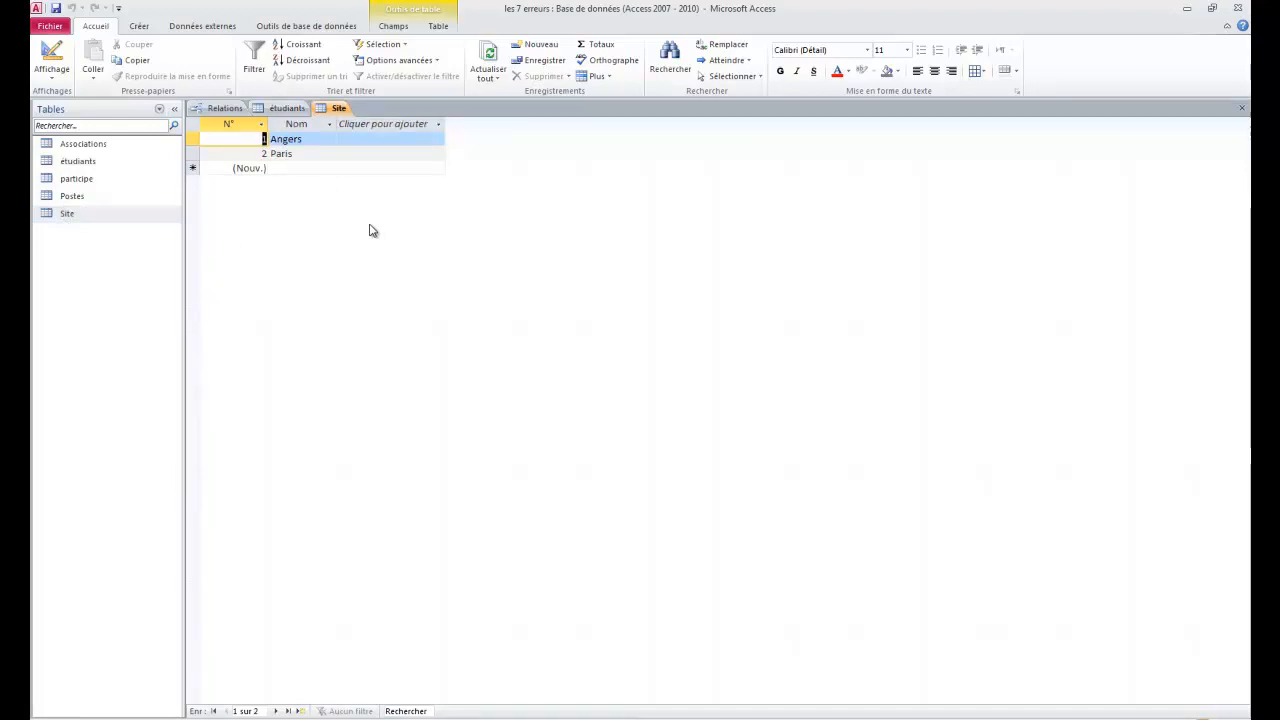
Step: Set N° site to 2 for student CCCC in the étudiants table, then close the étudiants and Site tables
double_click(92, 167)
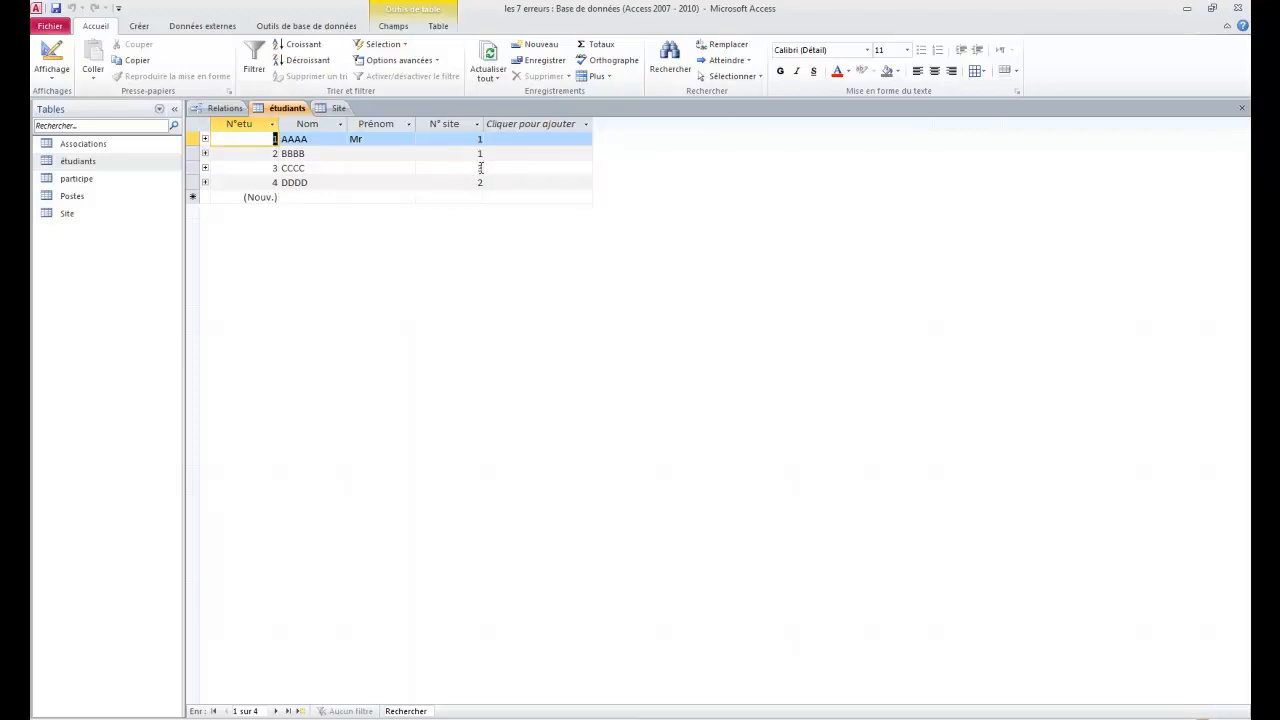
left_click(477, 170)
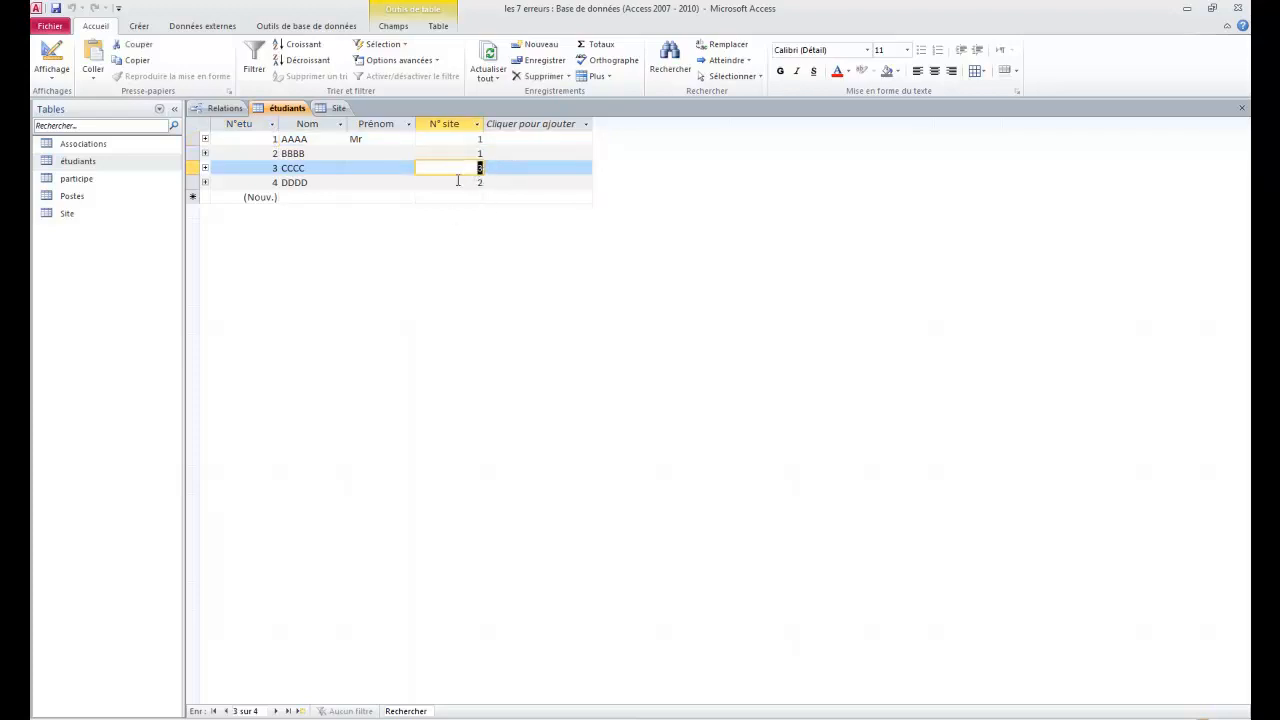
double_click(66, 214)
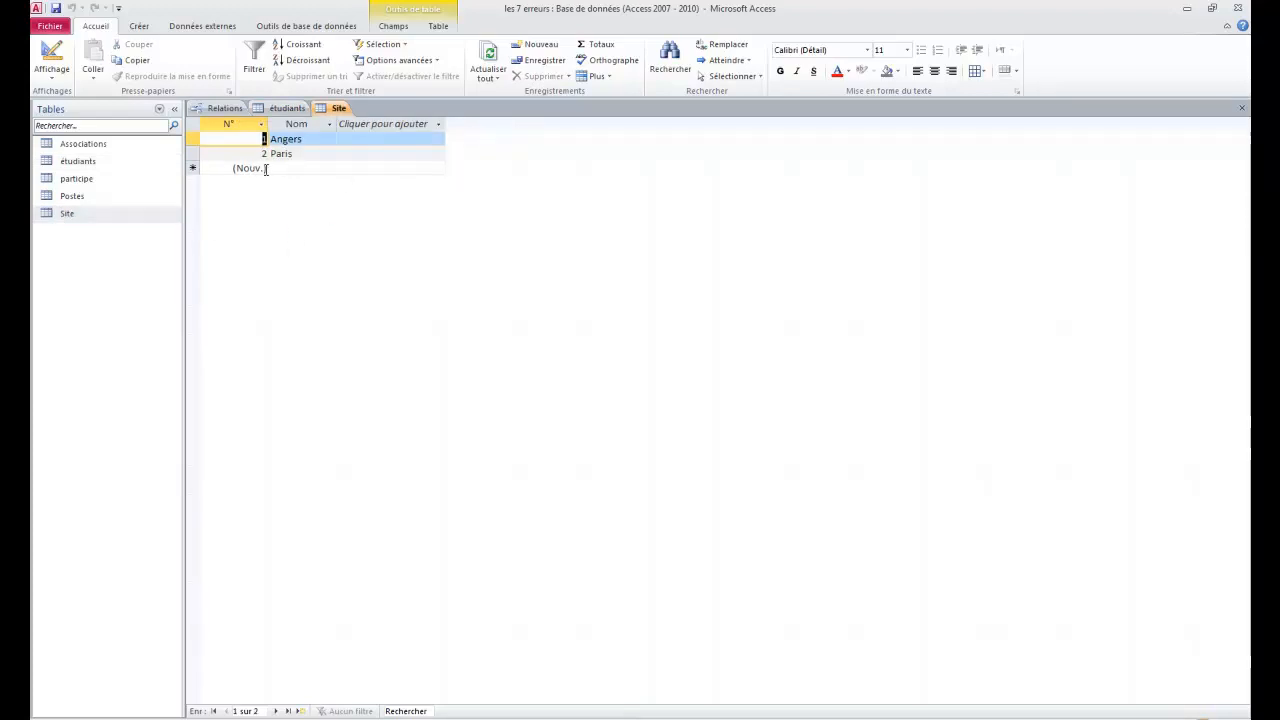
double_click(78, 161)
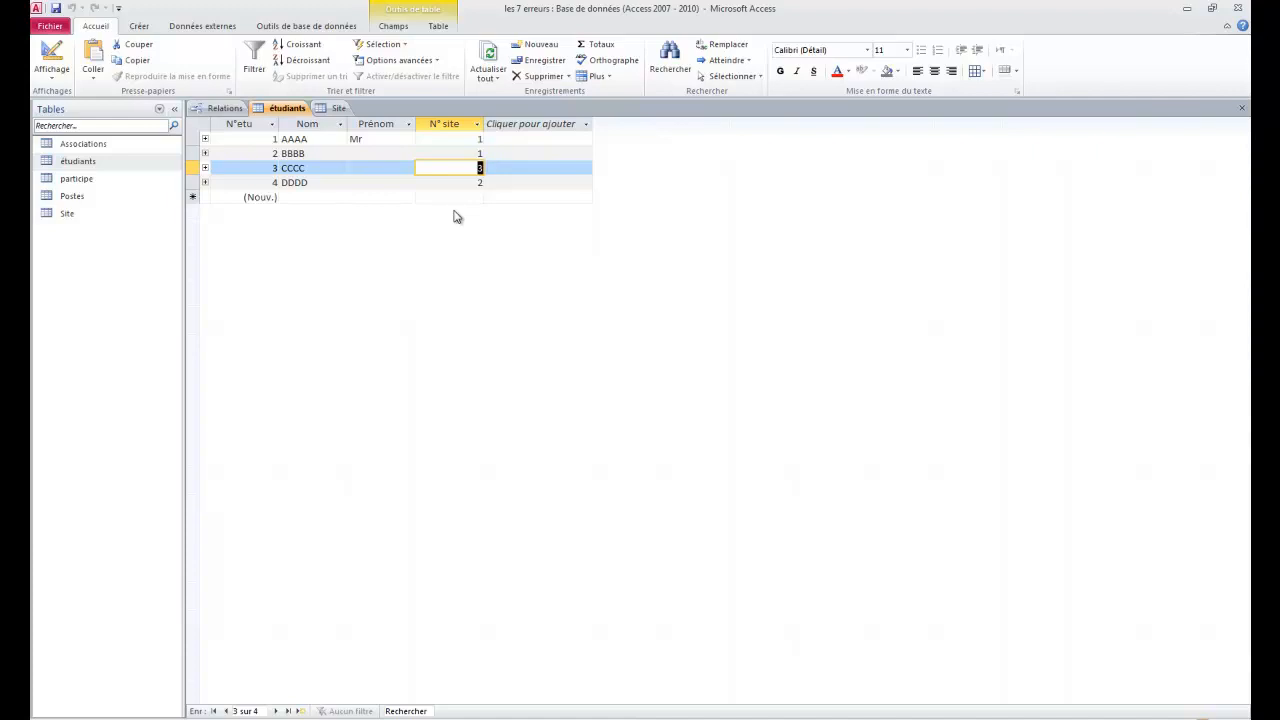
type("2")
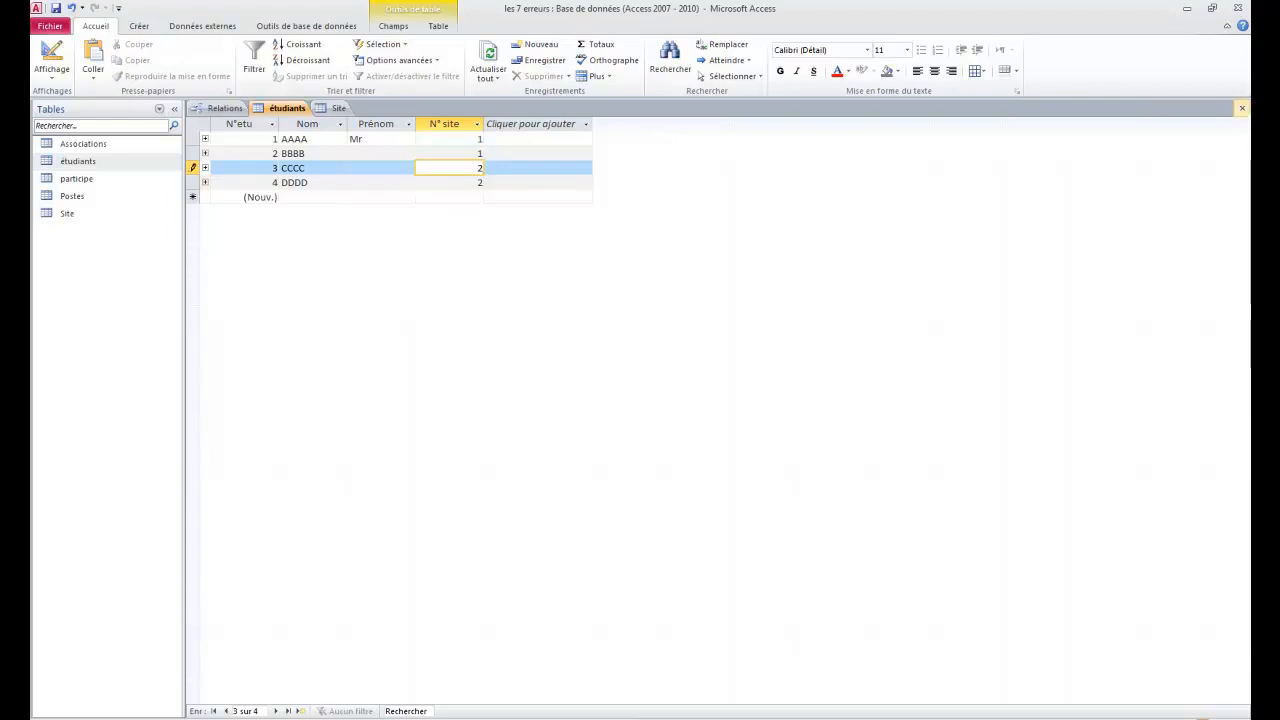
left_click(1242, 107)
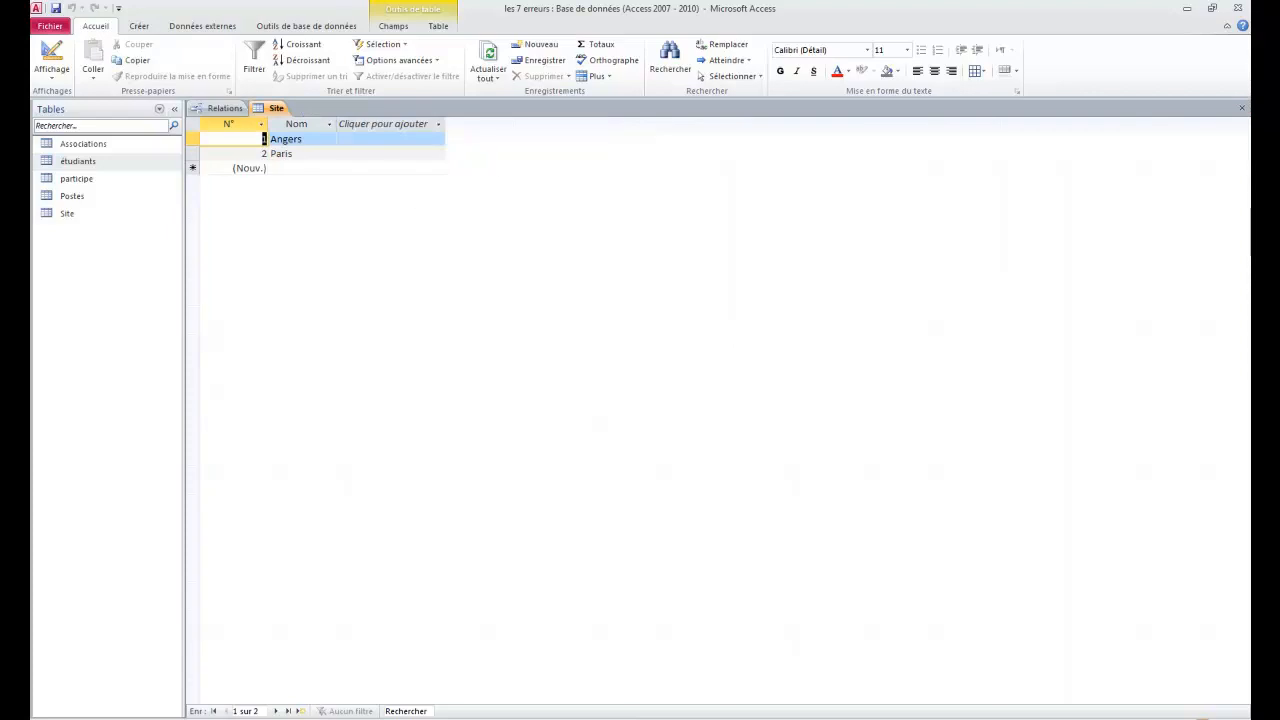
left_click(1242, 107)
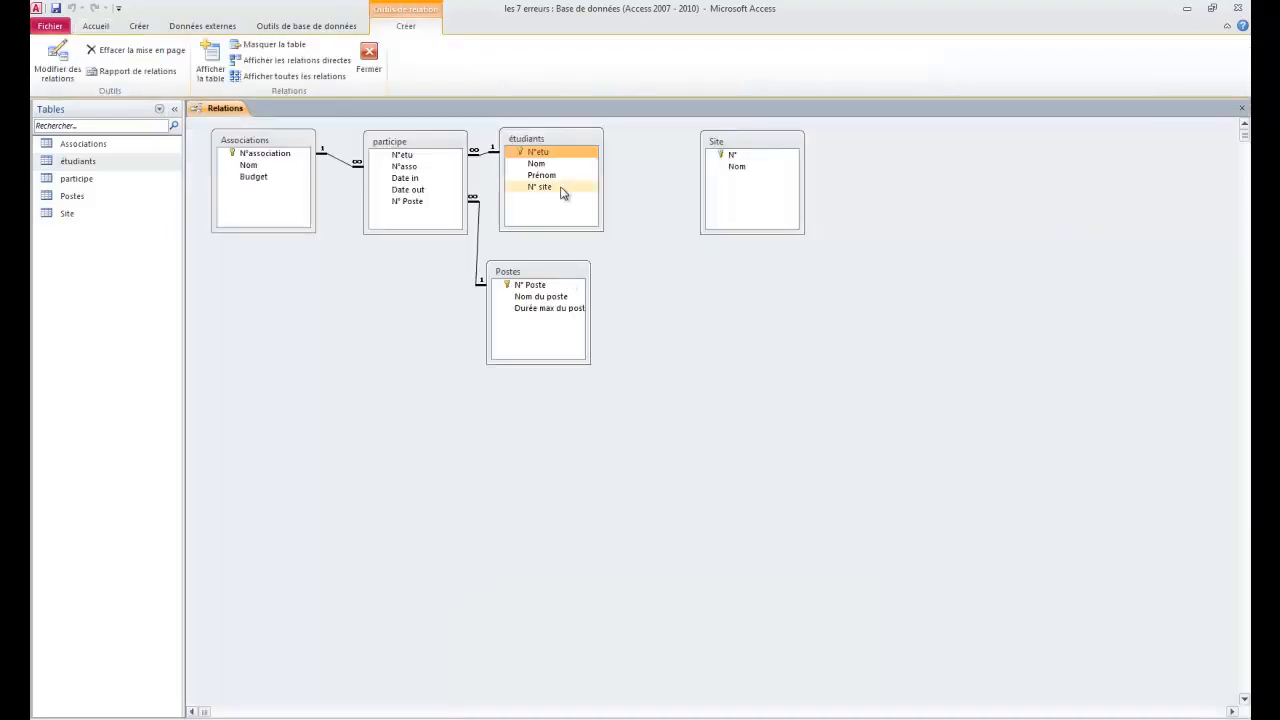
Step: Create the relationship between N° site in étudiants and N° in Site with referential integrity applied
mouse_move(535, 152)
left_mouse_down()
mouse_move(716, 171)
mouse_move(500, 149)
mouse_move(516, 152)
left_mouse_up()
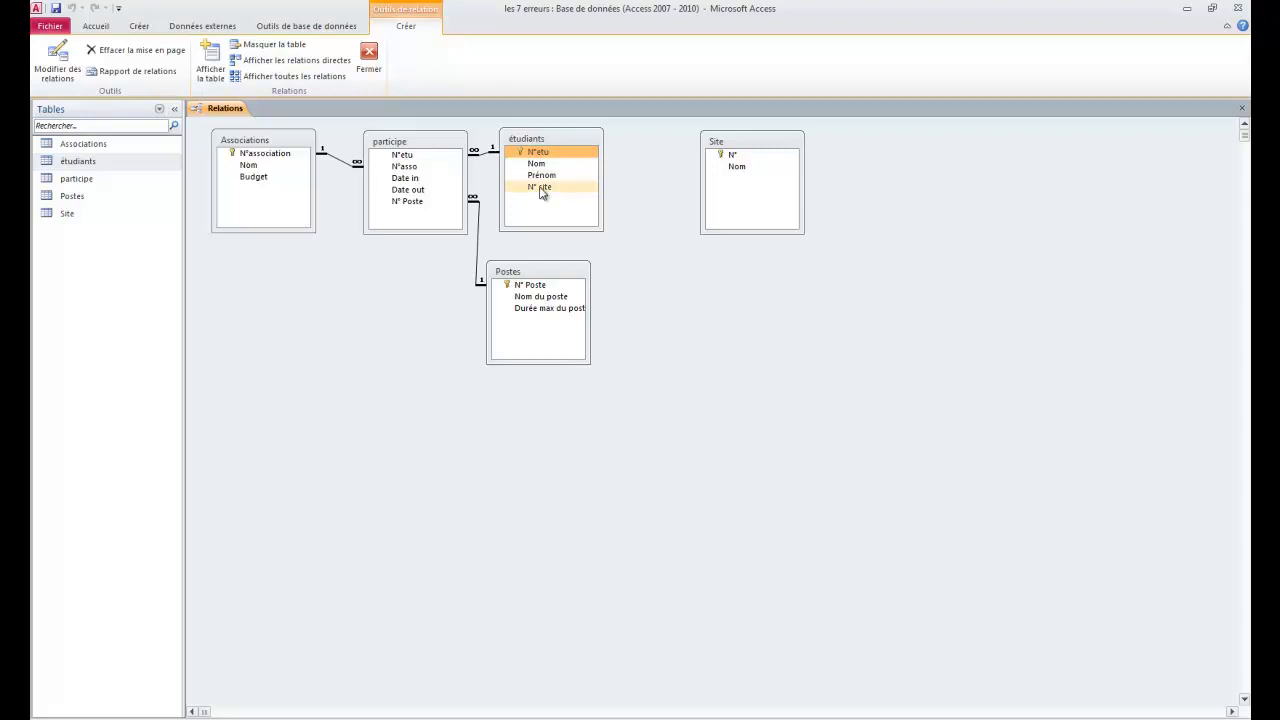
left_click_drag(539, 192, 732, 155)
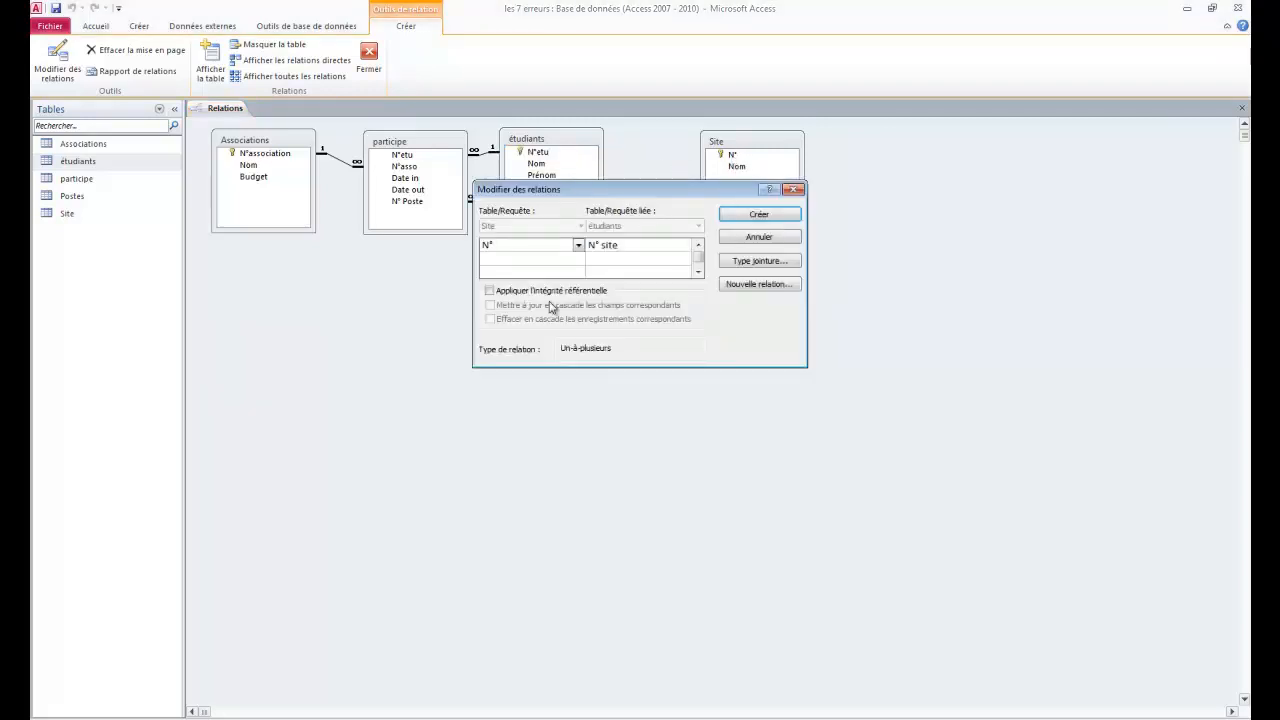
left_click(490, 291)
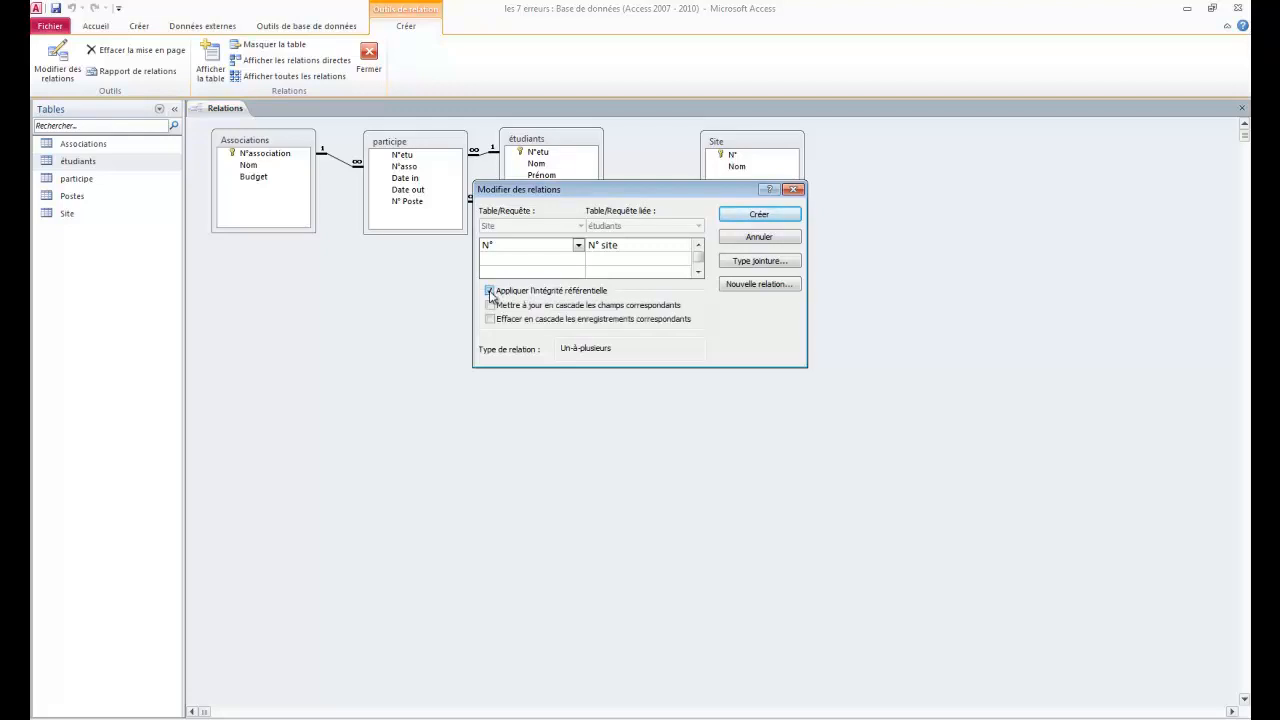
left_click(762, 215)
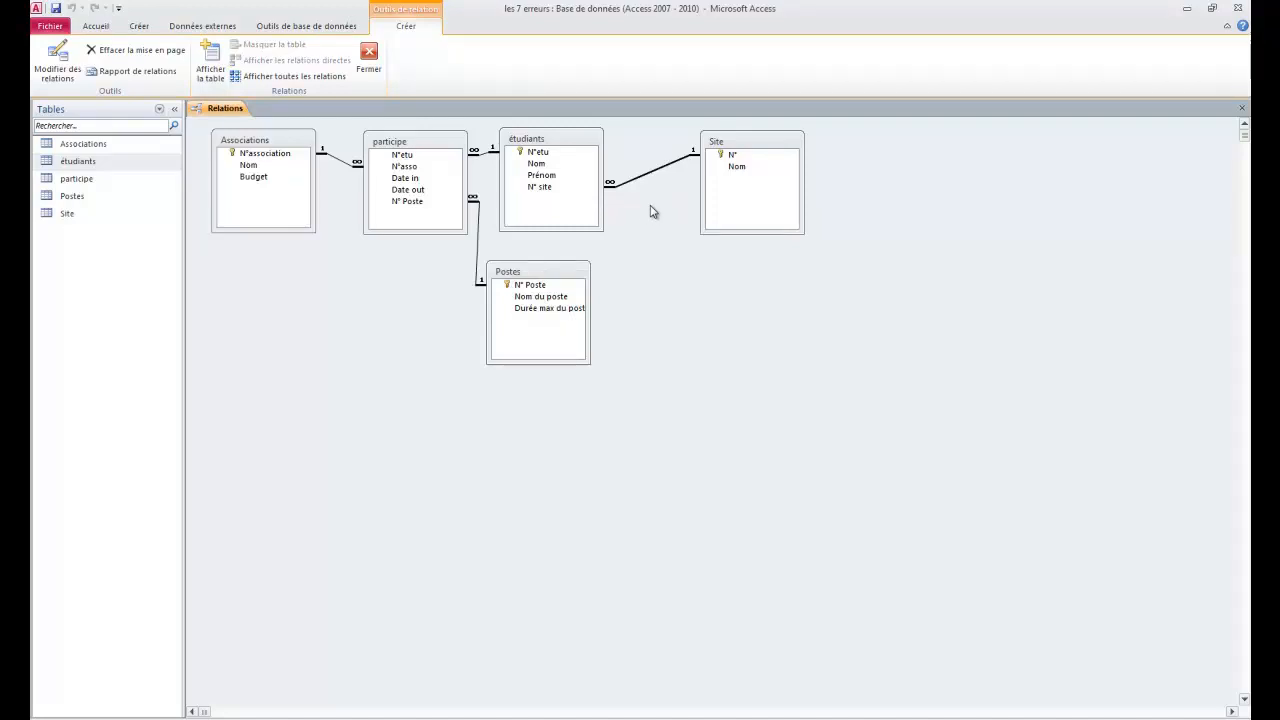
Step: Try to set N° site to 3 for student CCCC in the étudiants table to test referential integrity
left_click(84, 166)
double_click(84, 166)
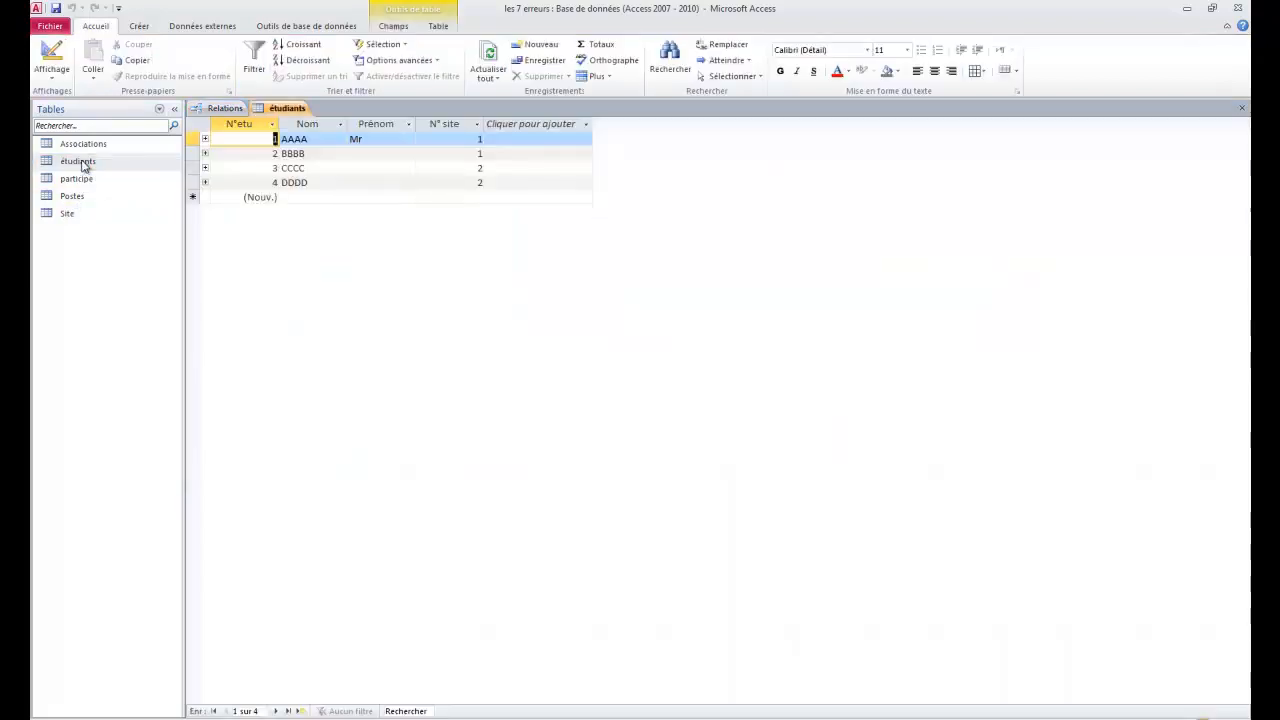
double_click(480, 167)
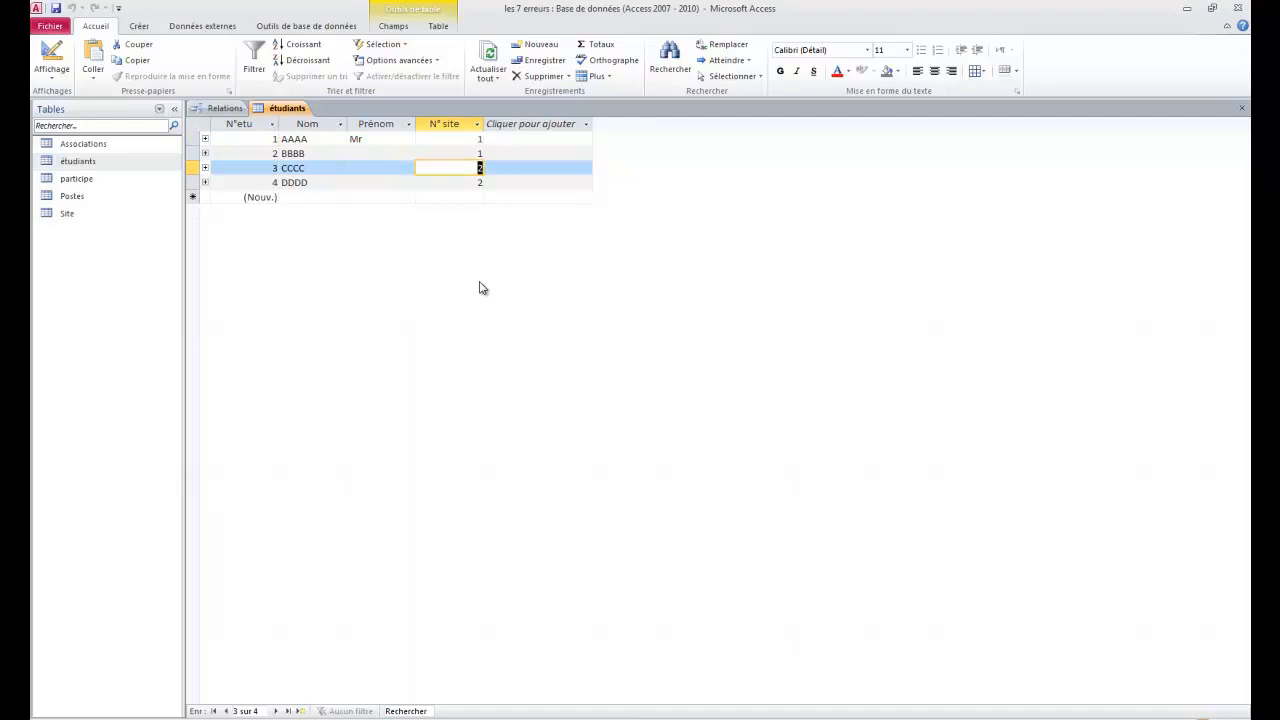
type("3")
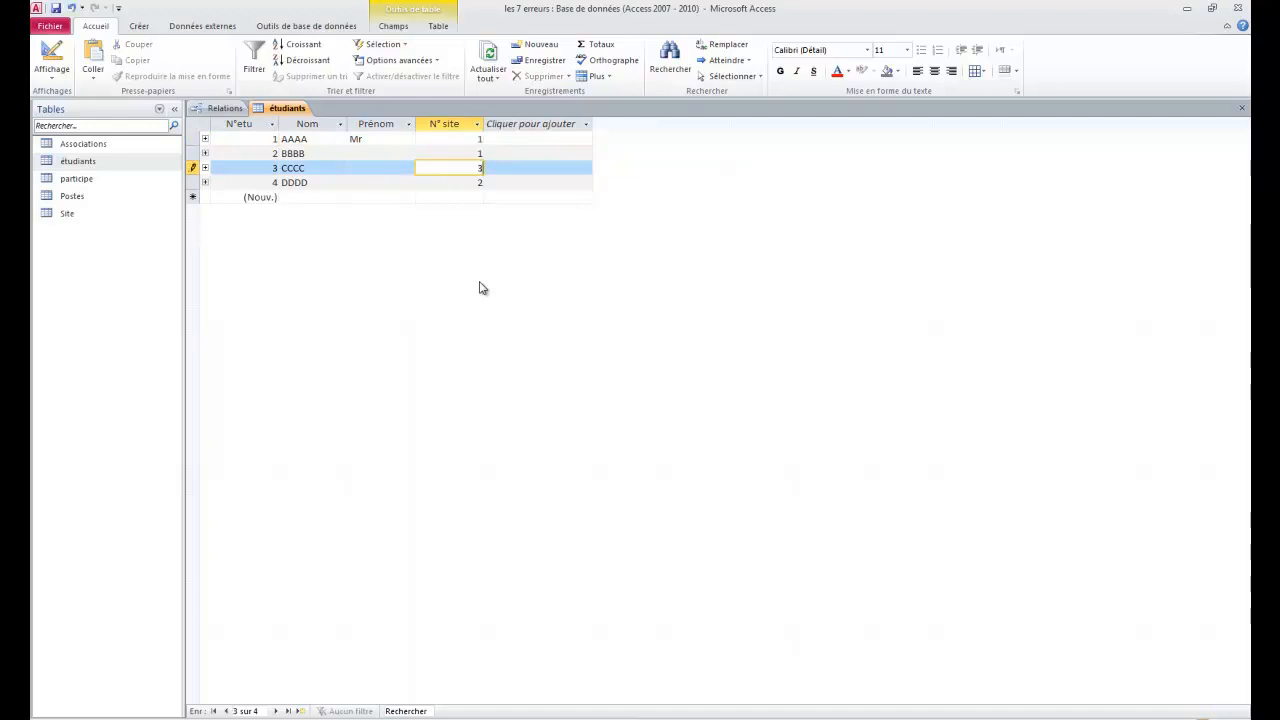
left_click(496, 184)
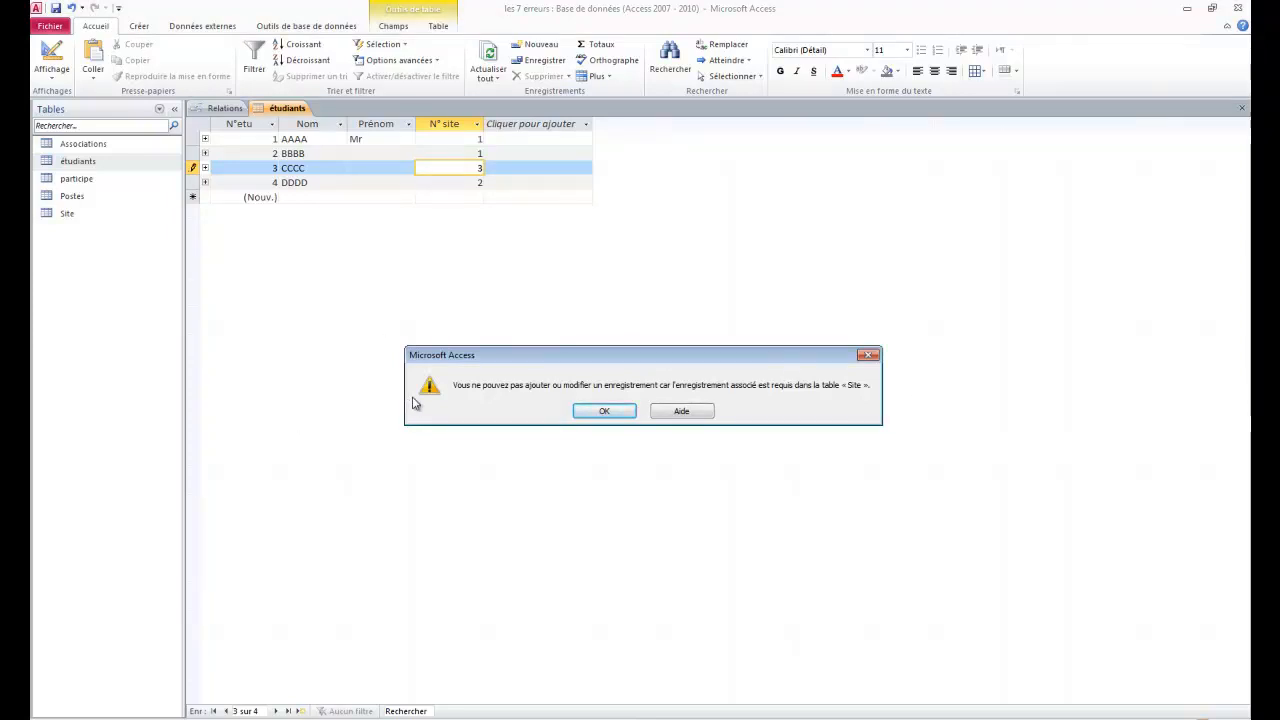
left_click(605, 411)
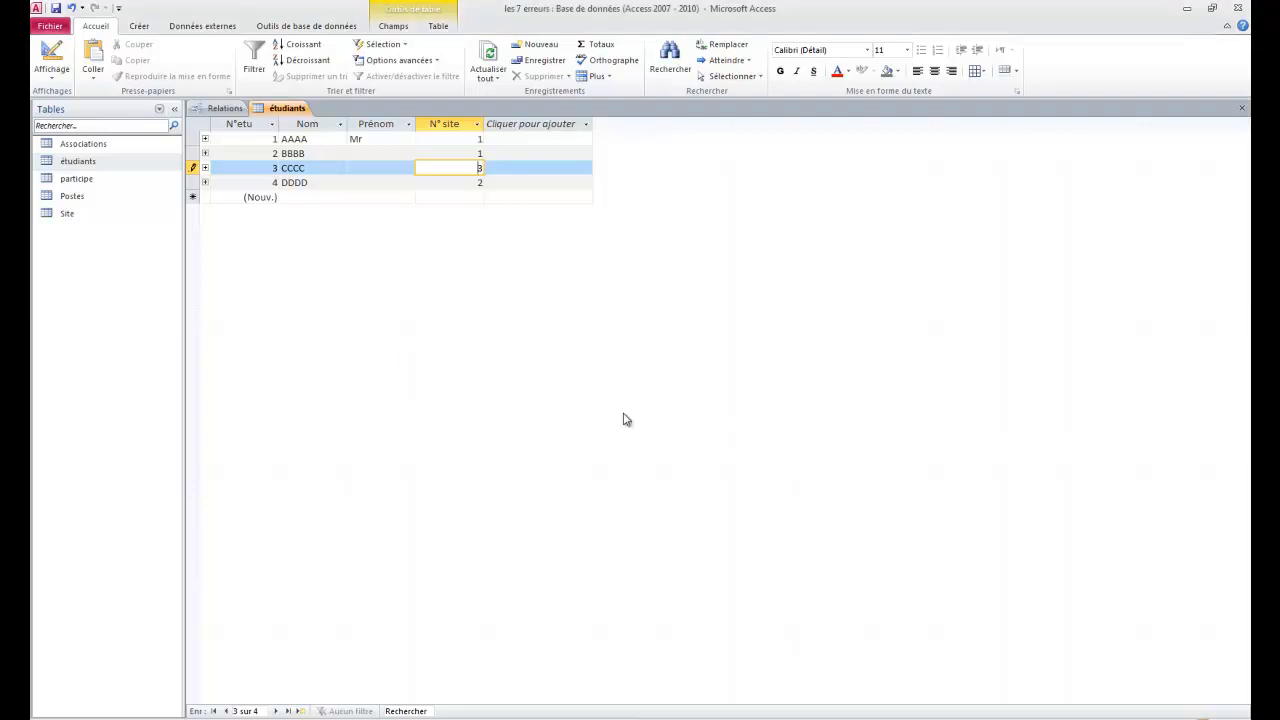
left_click(511, 181)
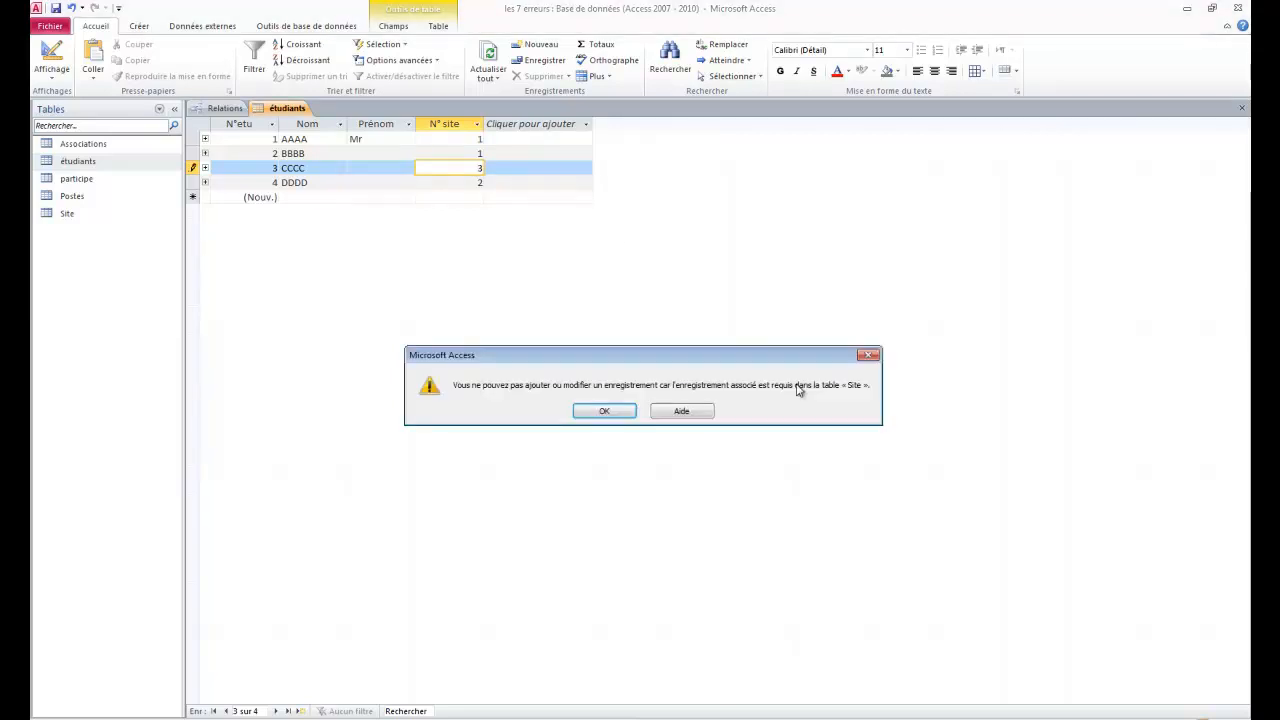
left_click(604, 411)
Step: Set N° site back to 2 for student CCCC and close the étudiants table
double_click(482, 168)
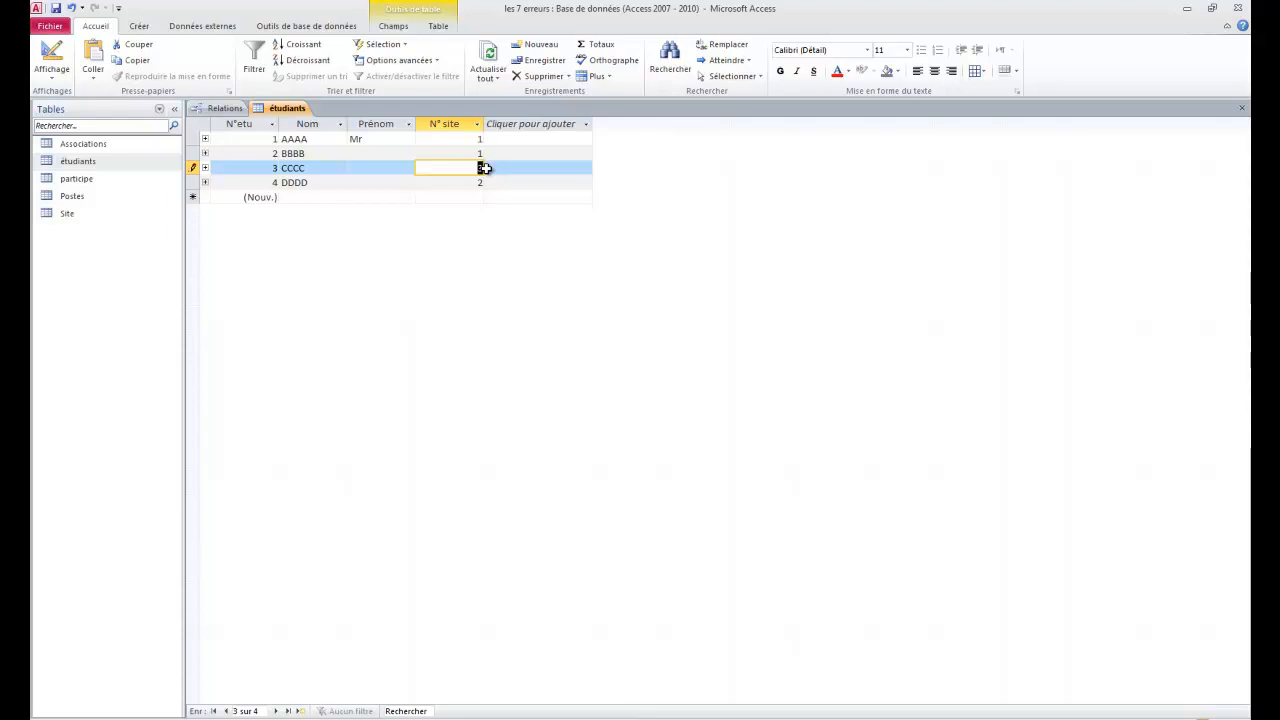
type("2")
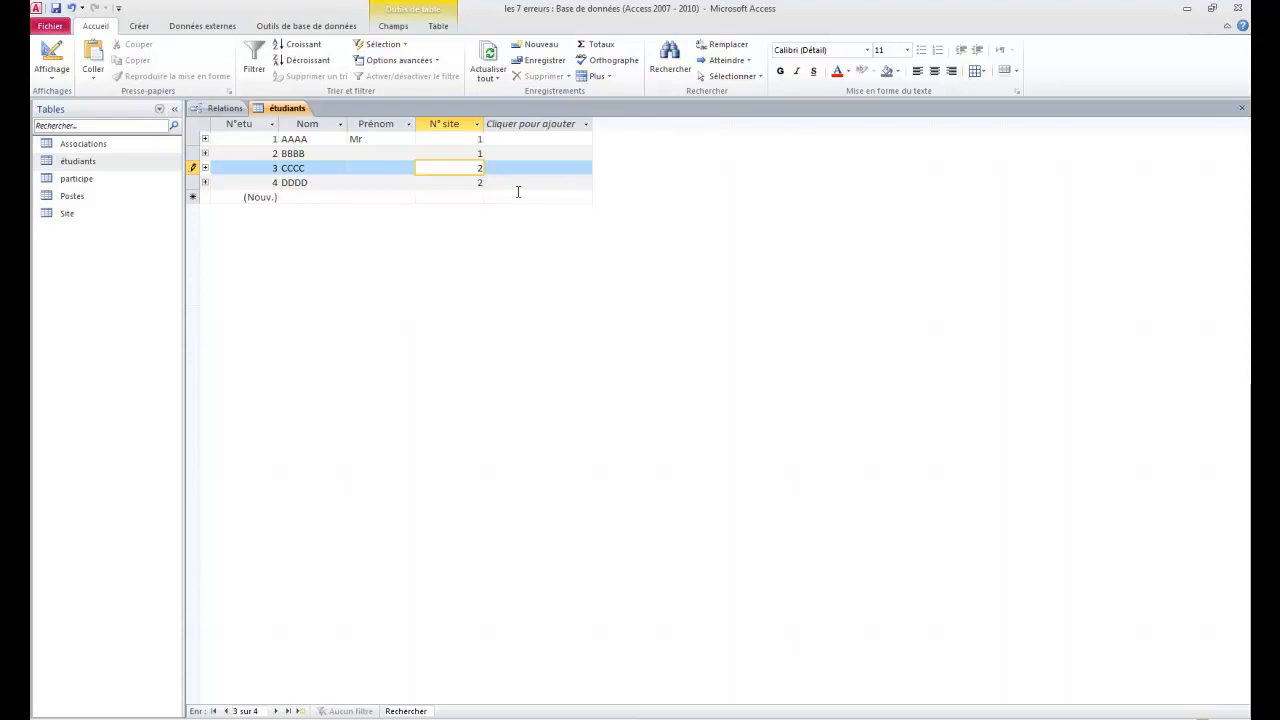
left_click(1241, 110)
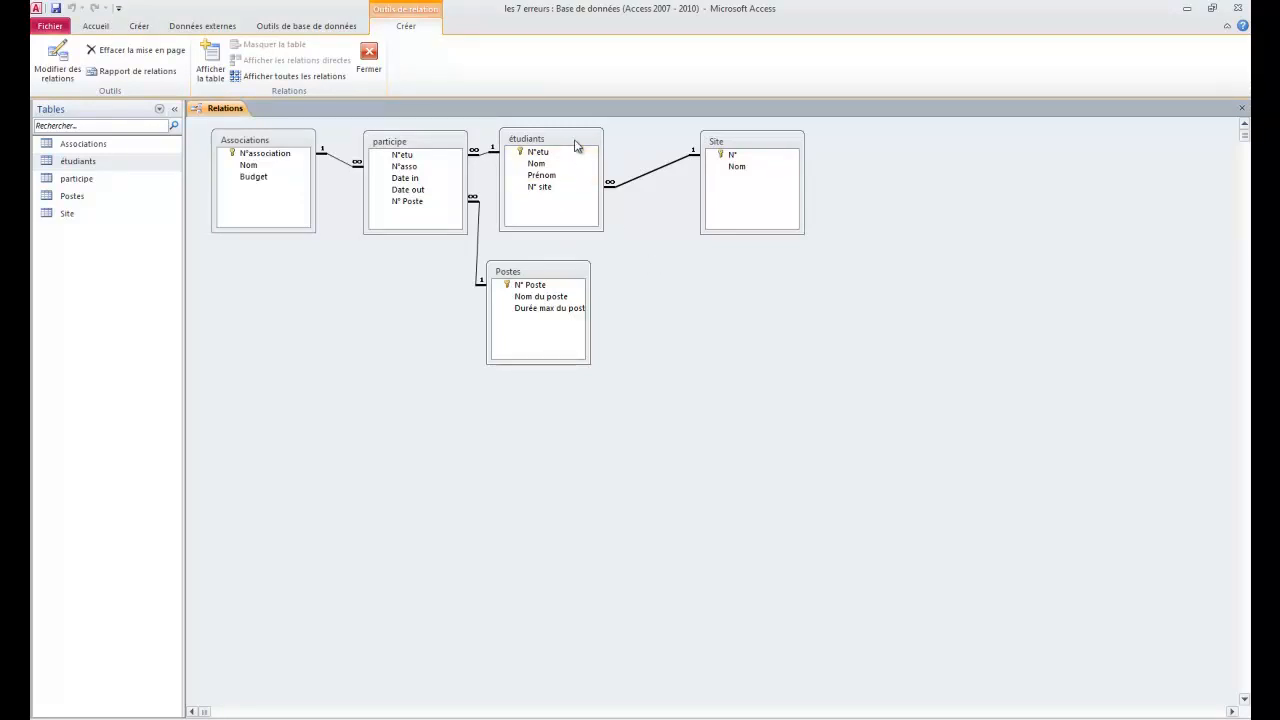
Step: Examine the choices offered for the Prénom field in the étudiants records
double_click(67, 163)
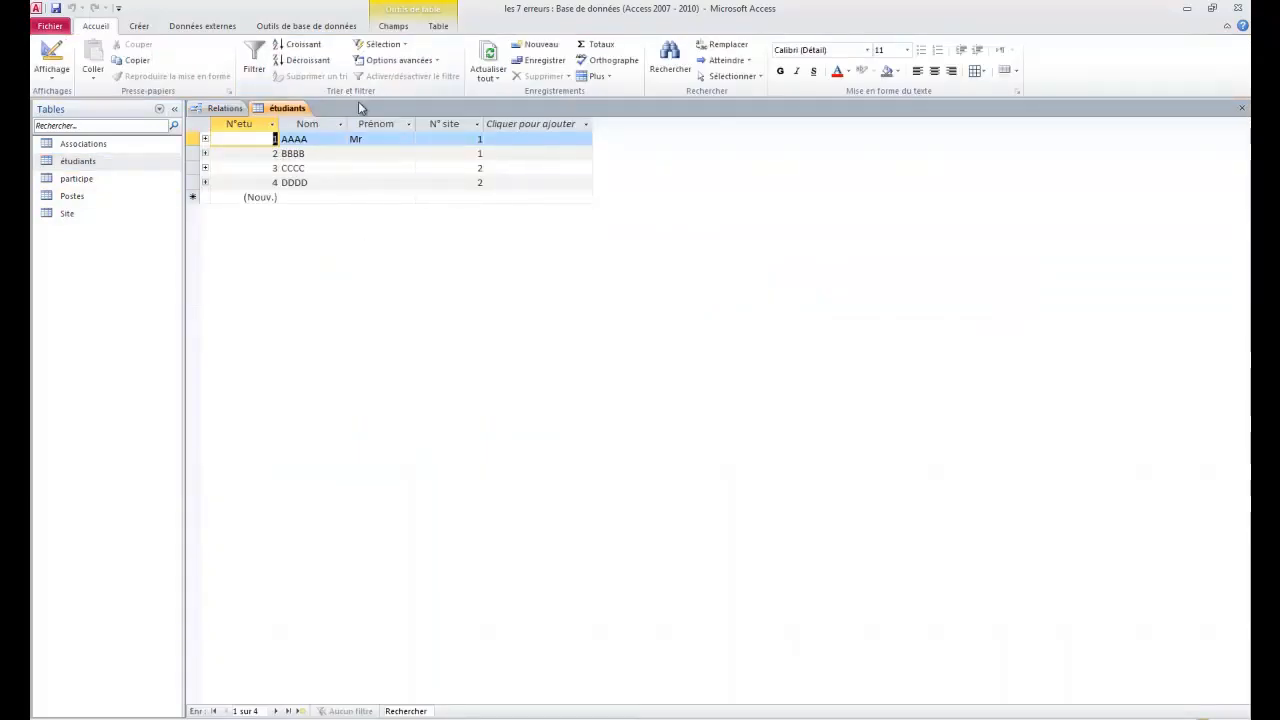
left_click(357, 153)
left_click(408, 158)
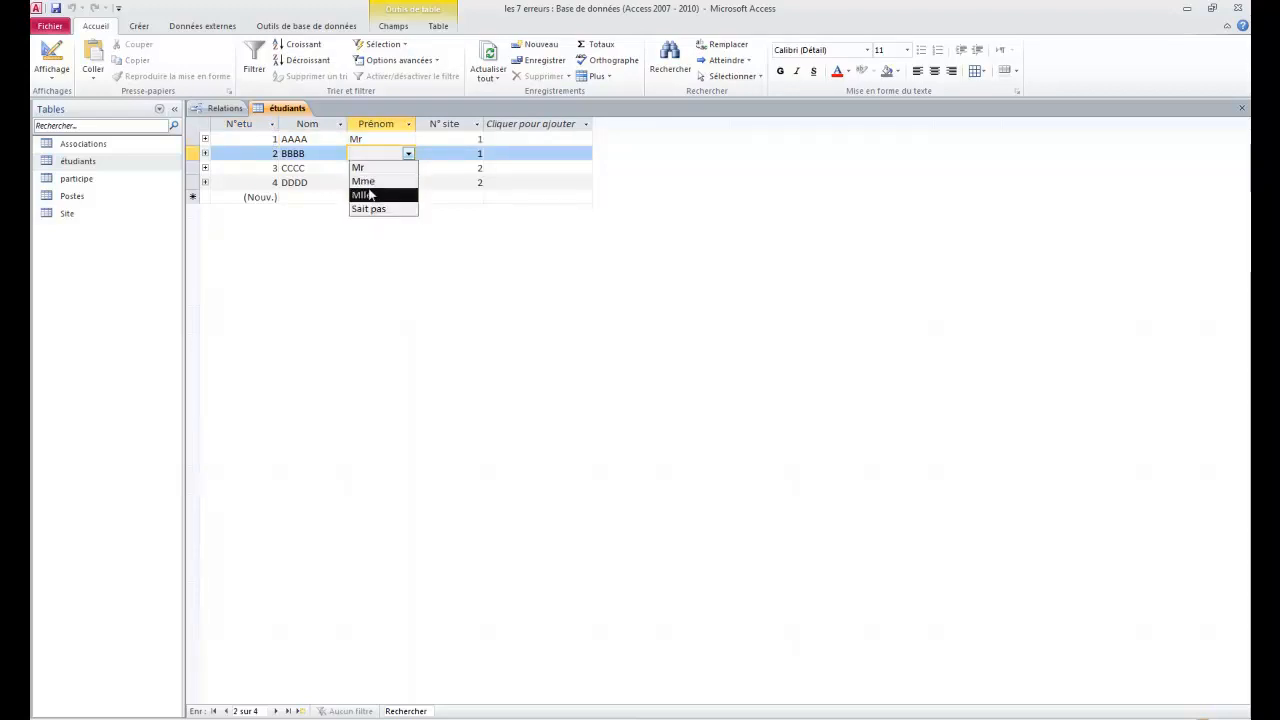
left_click(385, 138)
left_click(408, 142)
left_click(424, 168)
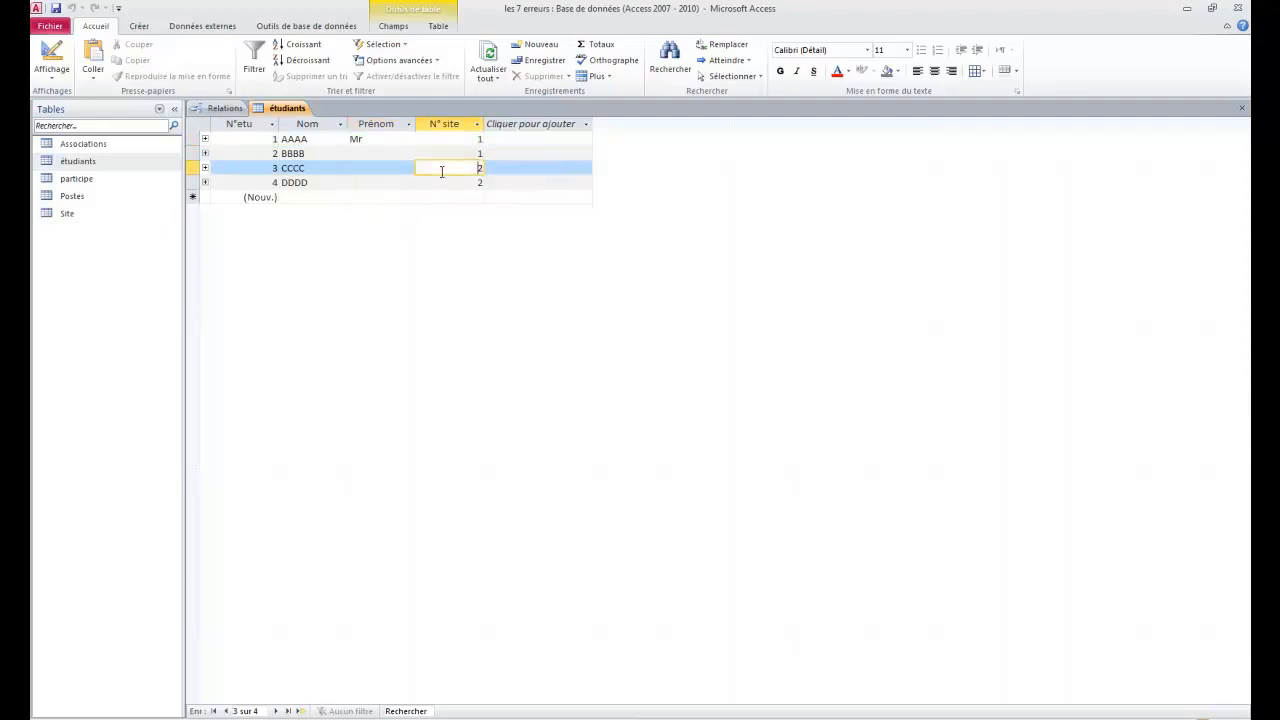
left_click(400, 153)
left_click(408, 153)
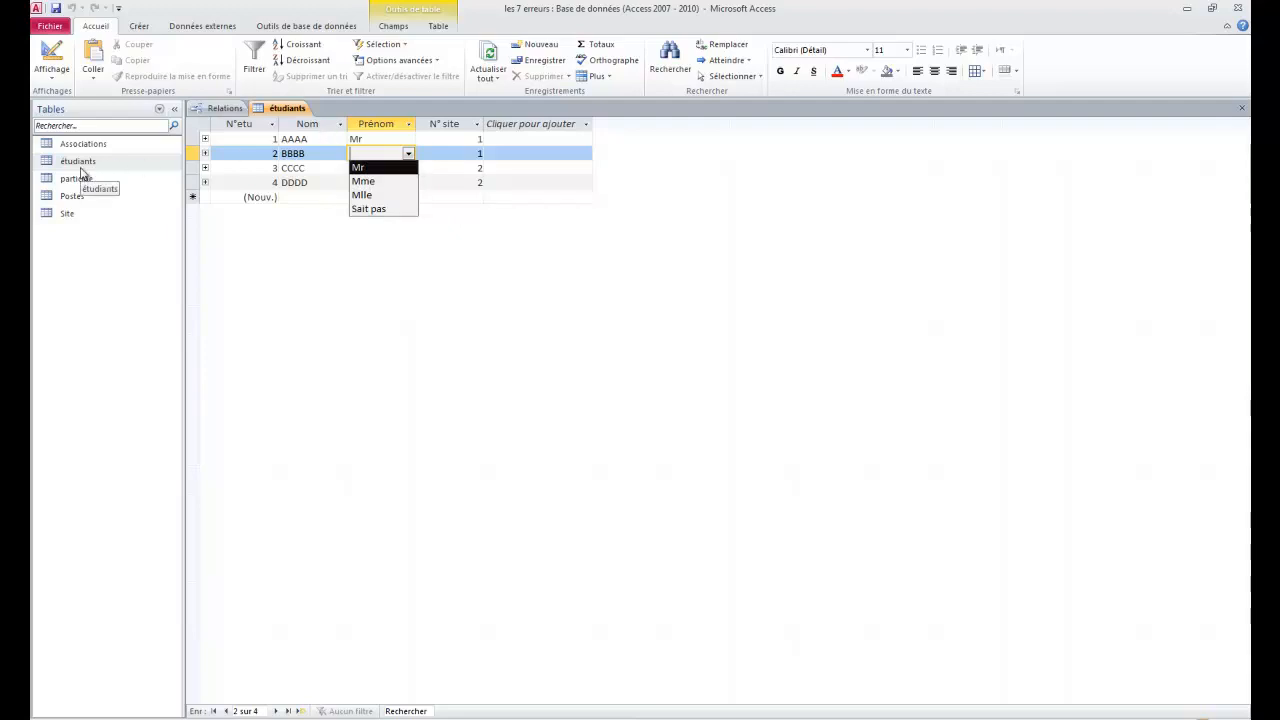
Step: Set the display control of the Prénom field in étudiants to Zone de texte, then save and close the table design
left_click(51, 60)
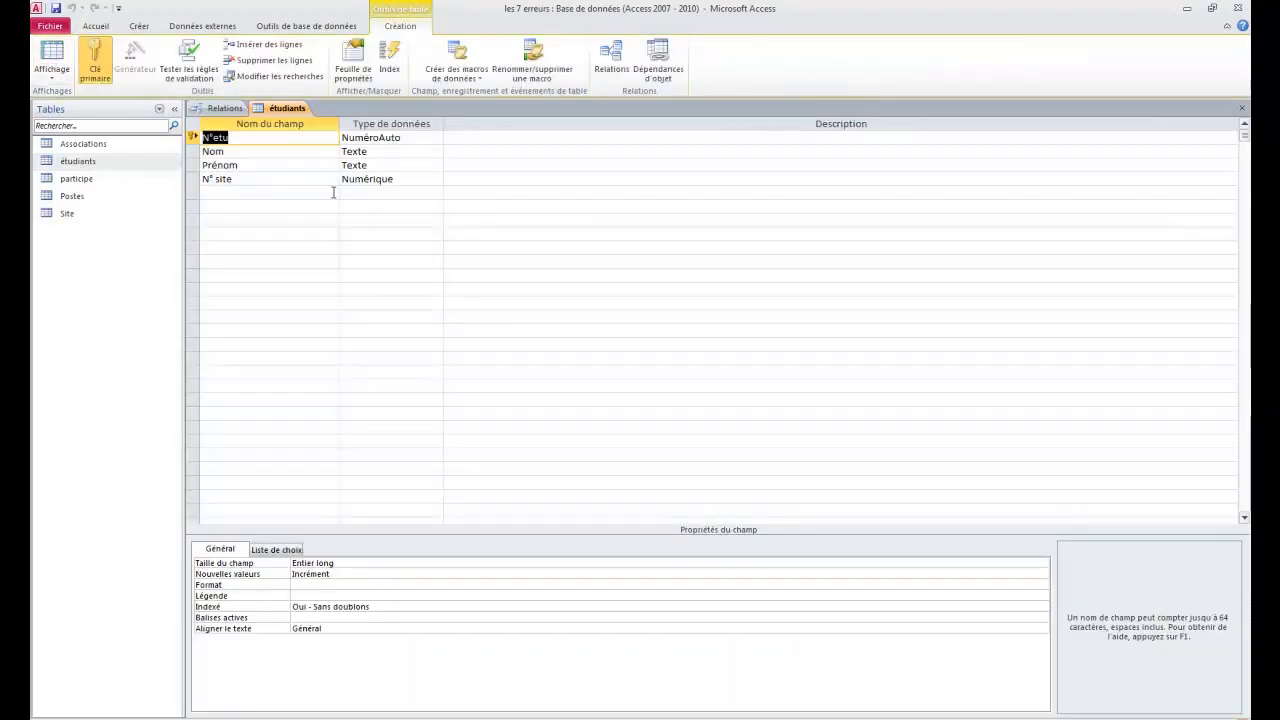
left_click(260, 165)
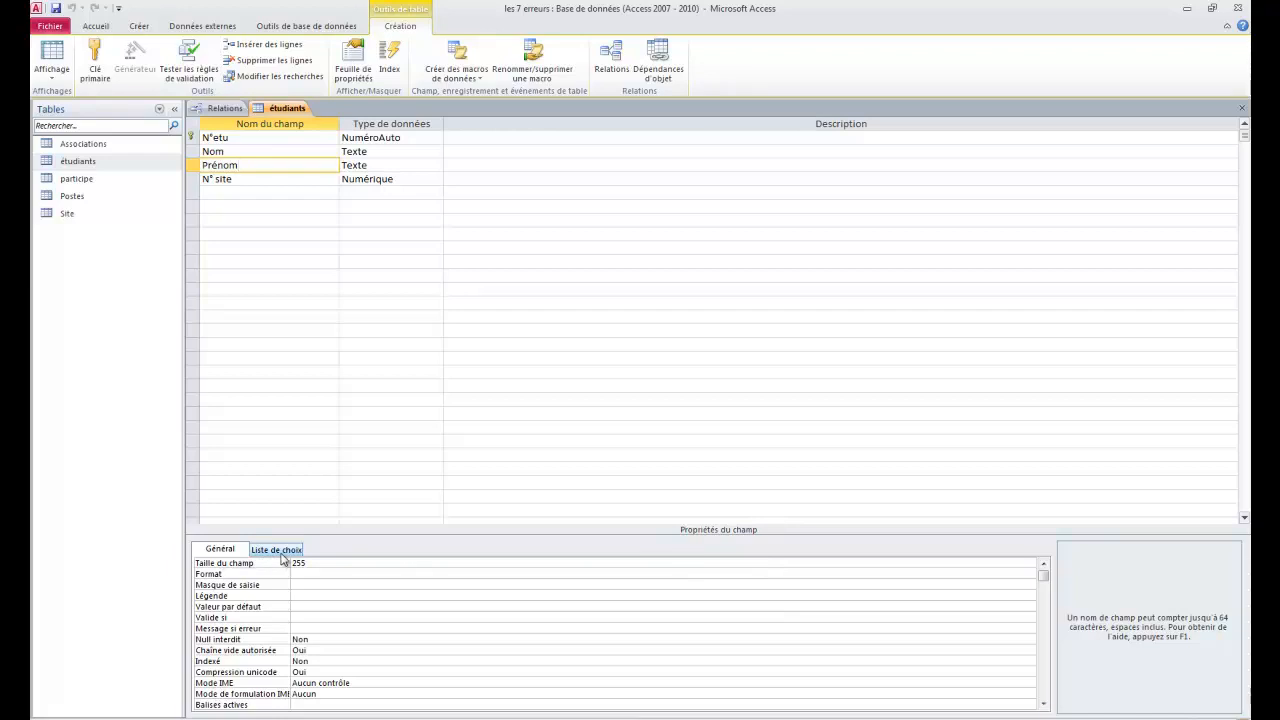
left_click(283, 559)
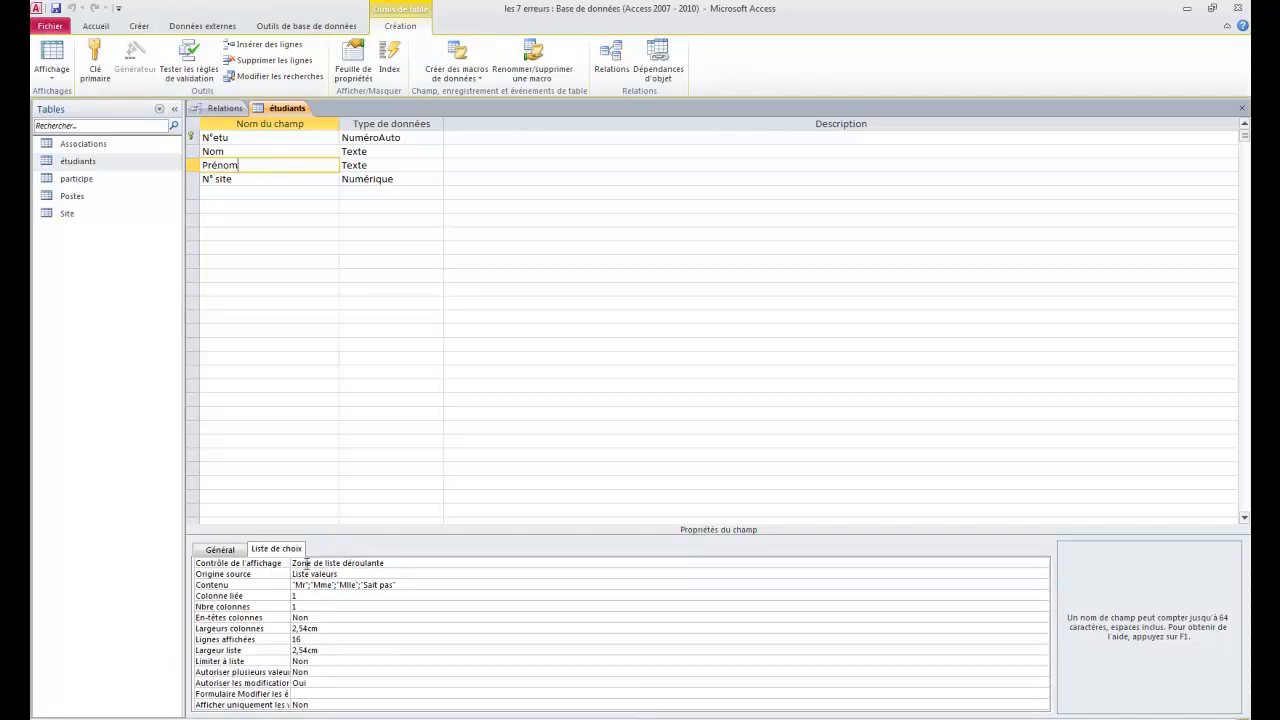
left_click_drag(389, 563, 287, 563)
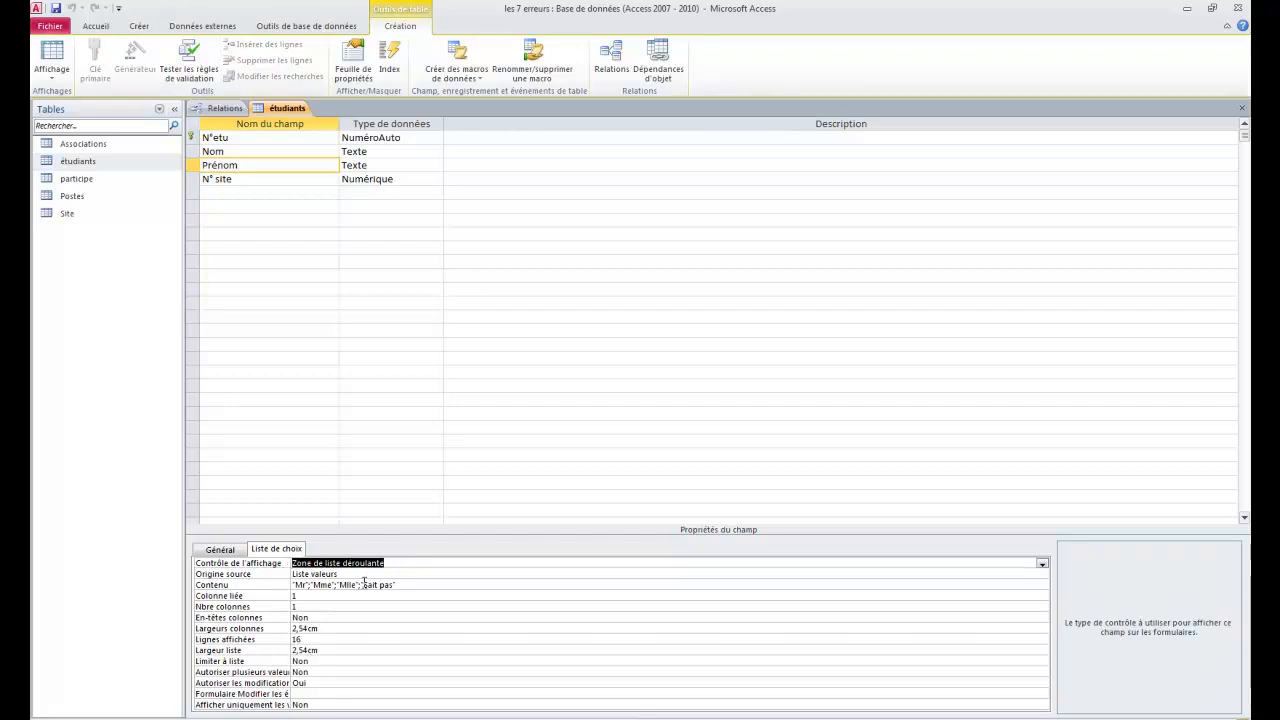
left_click(368, 584)
left_click_drag(383, 582, 292, 585)
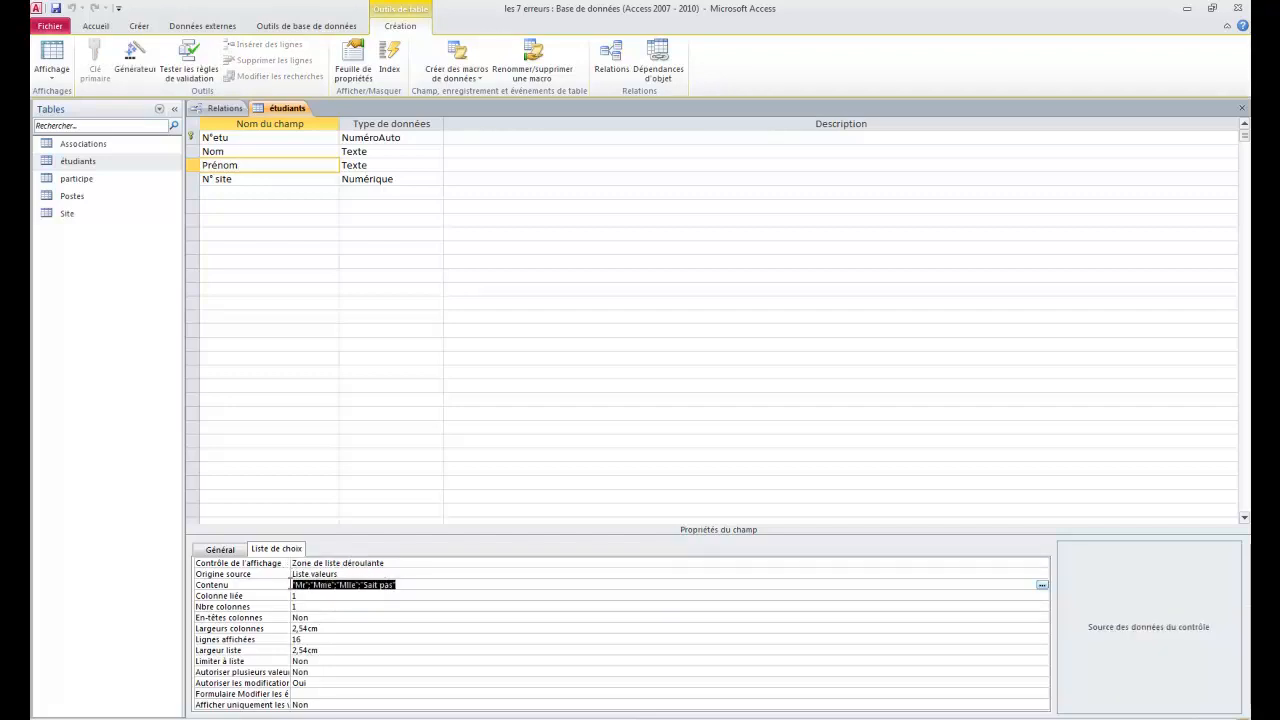
left_click(396, 563)
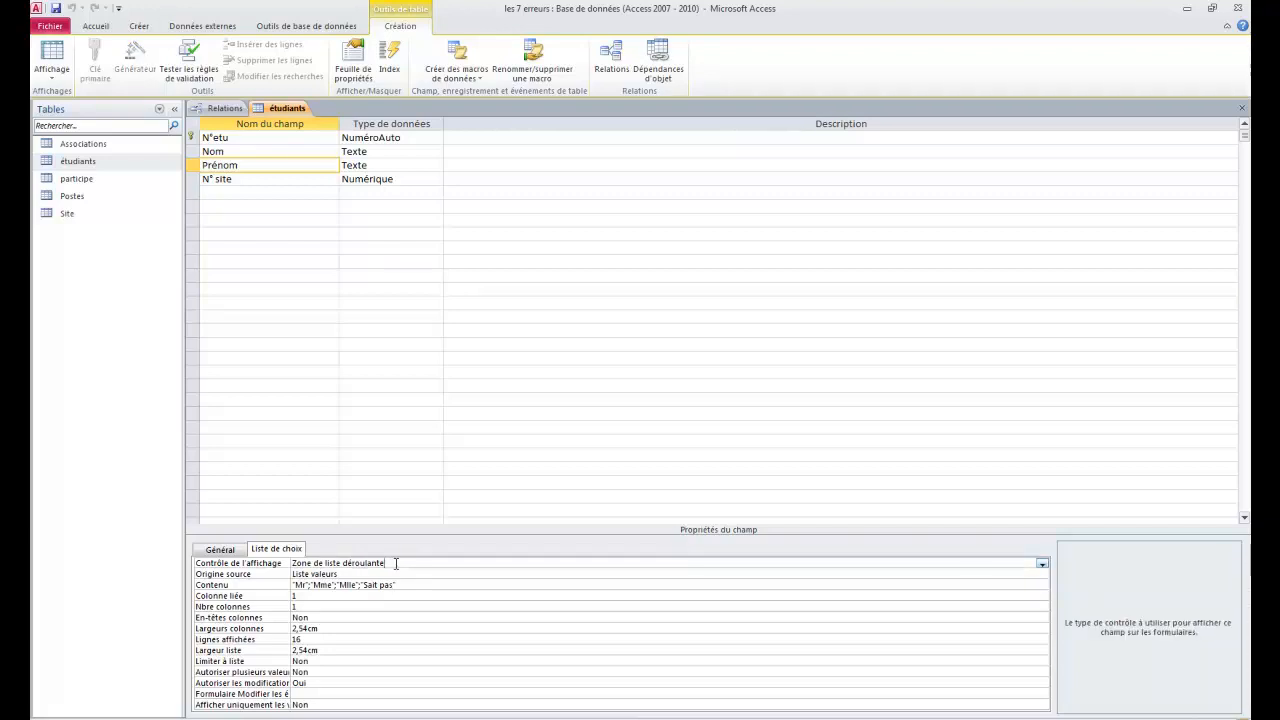
left_click(1042, 564)
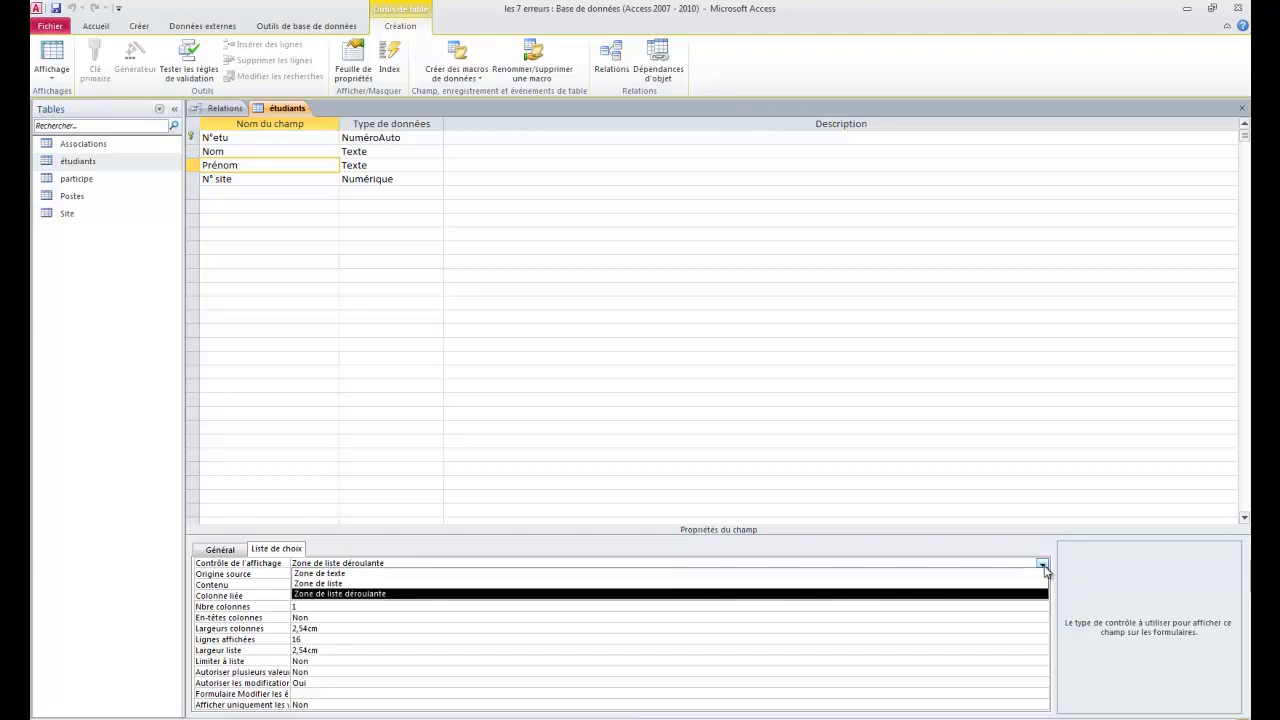
left_click(327, 574)
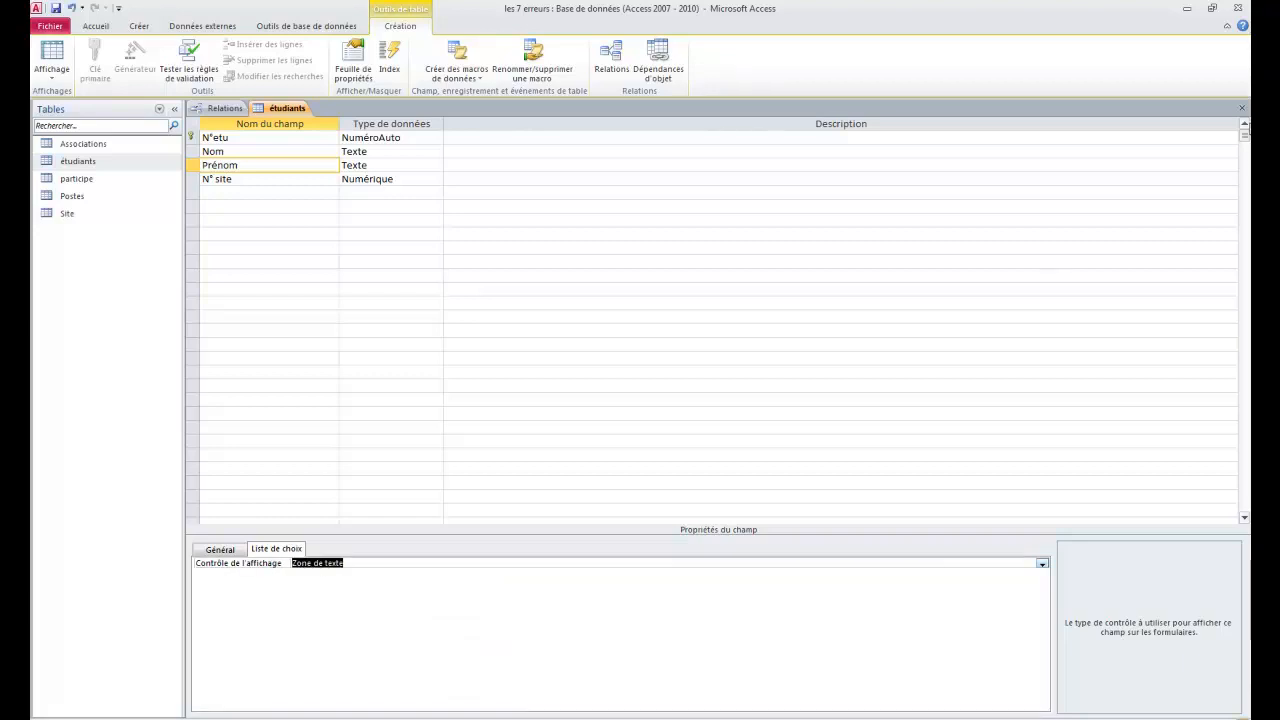
left_click(1242, 108)
left_click(565, 410)
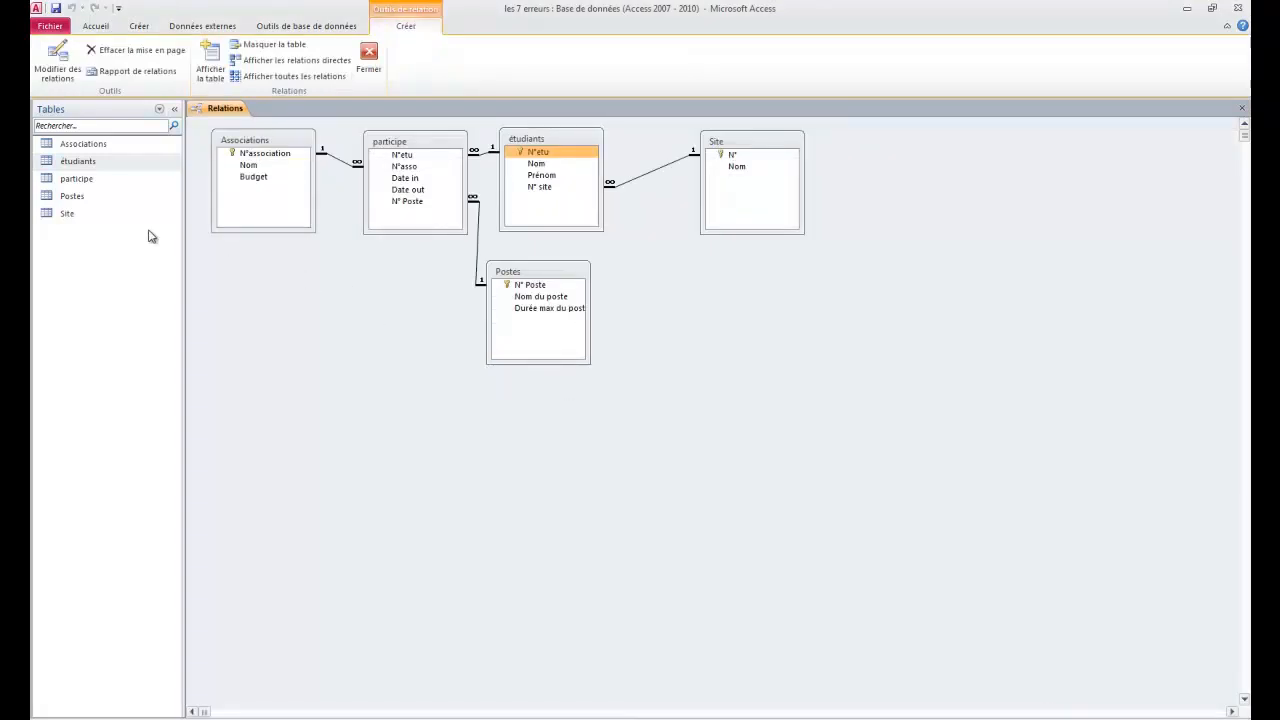
Step: Check in the étudiants records that Prénom is a plain text entry, then close the table
double_click(75, 161)
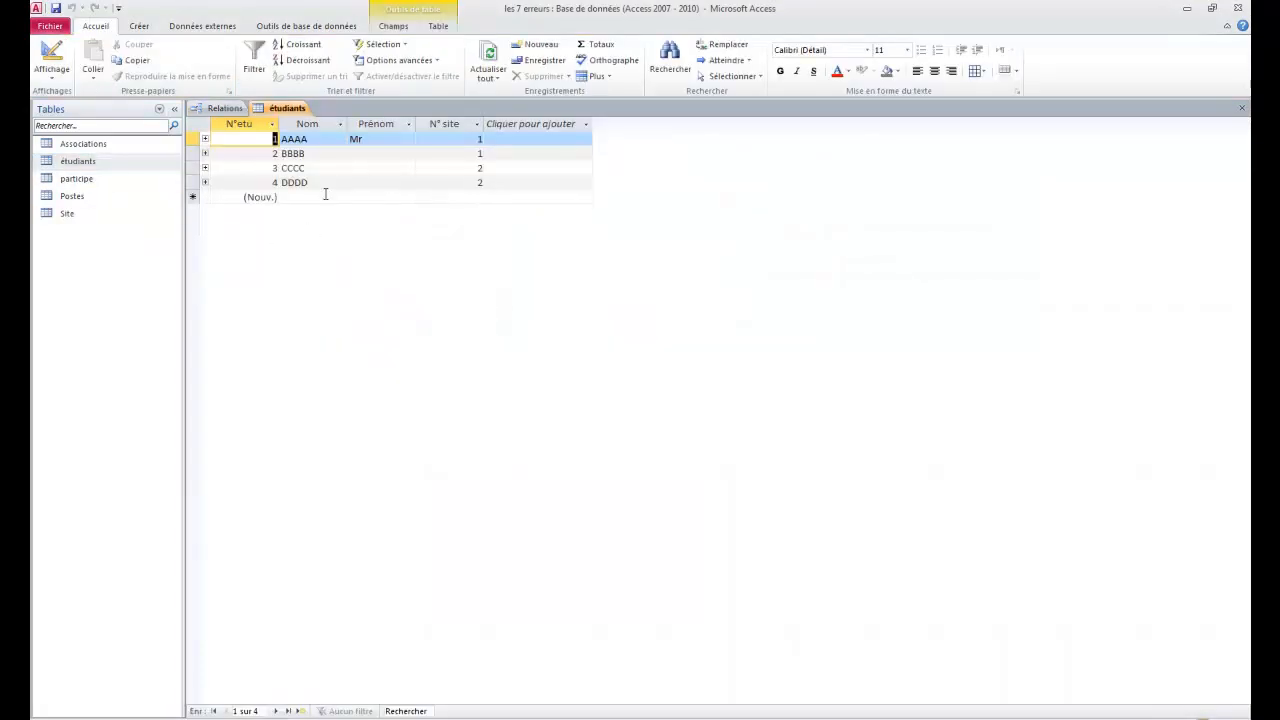
left_click(366, 152)
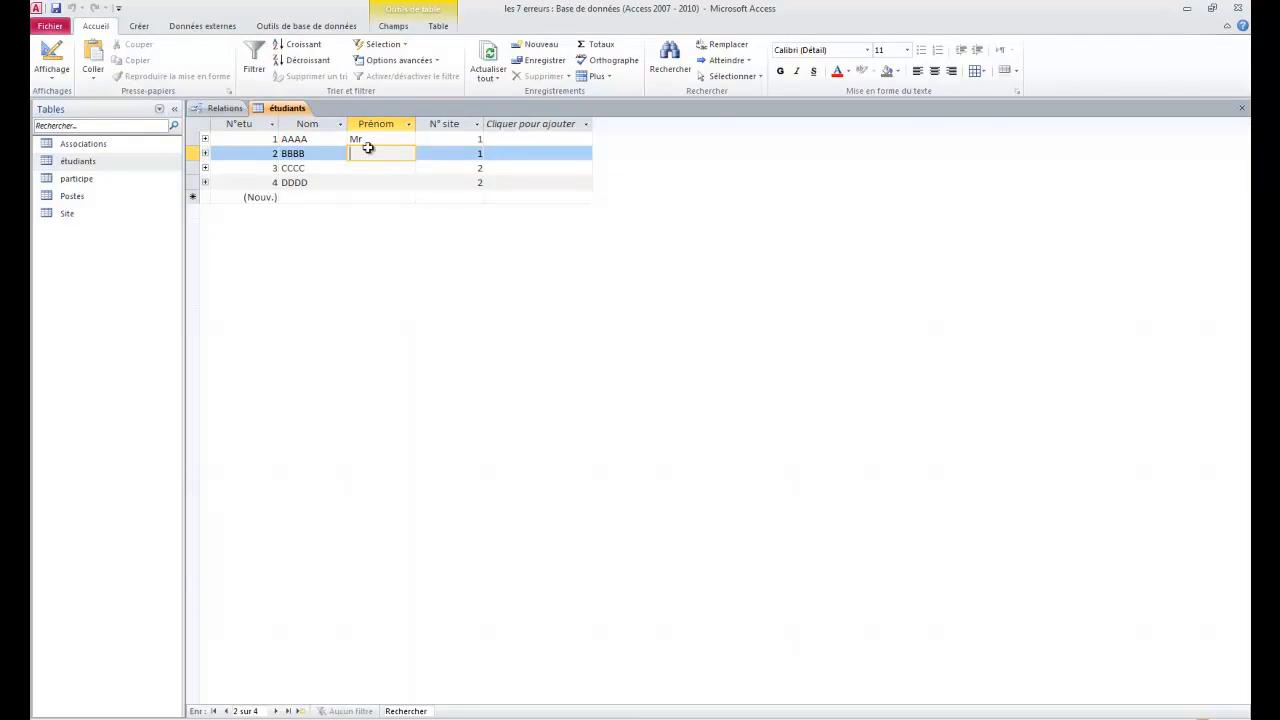
left_click(368, 140)
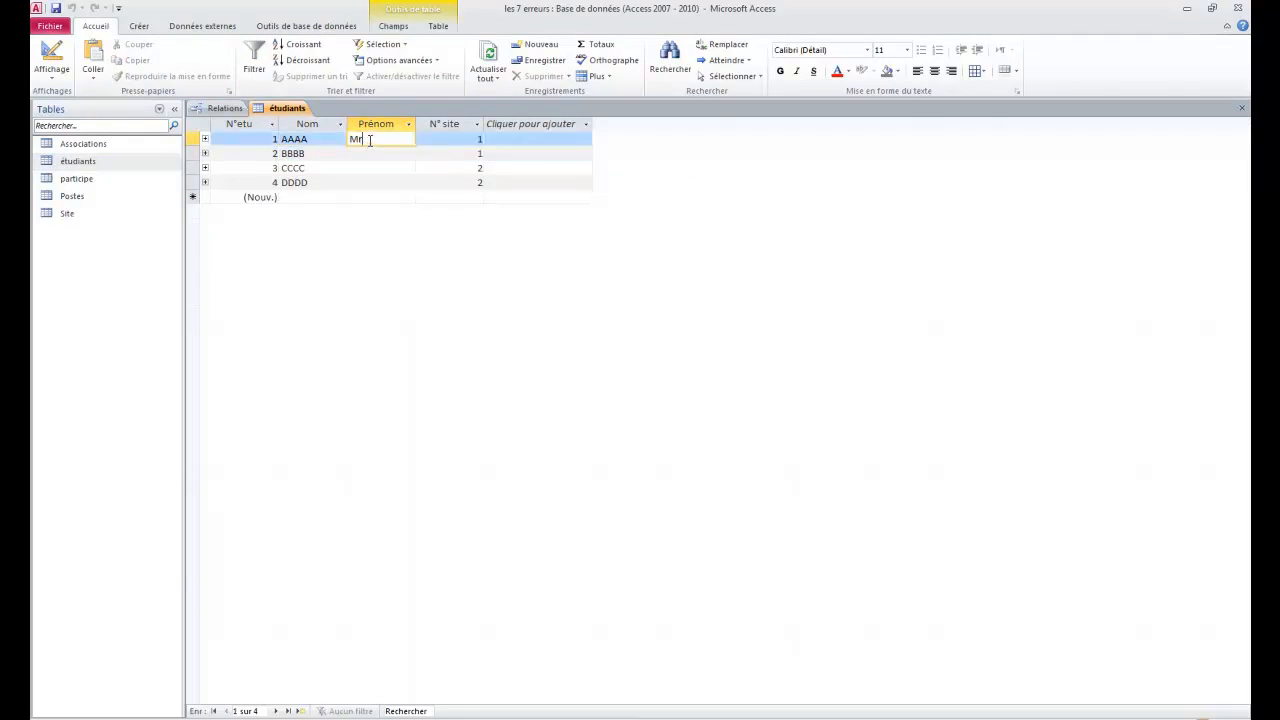
double_click(360, 139)
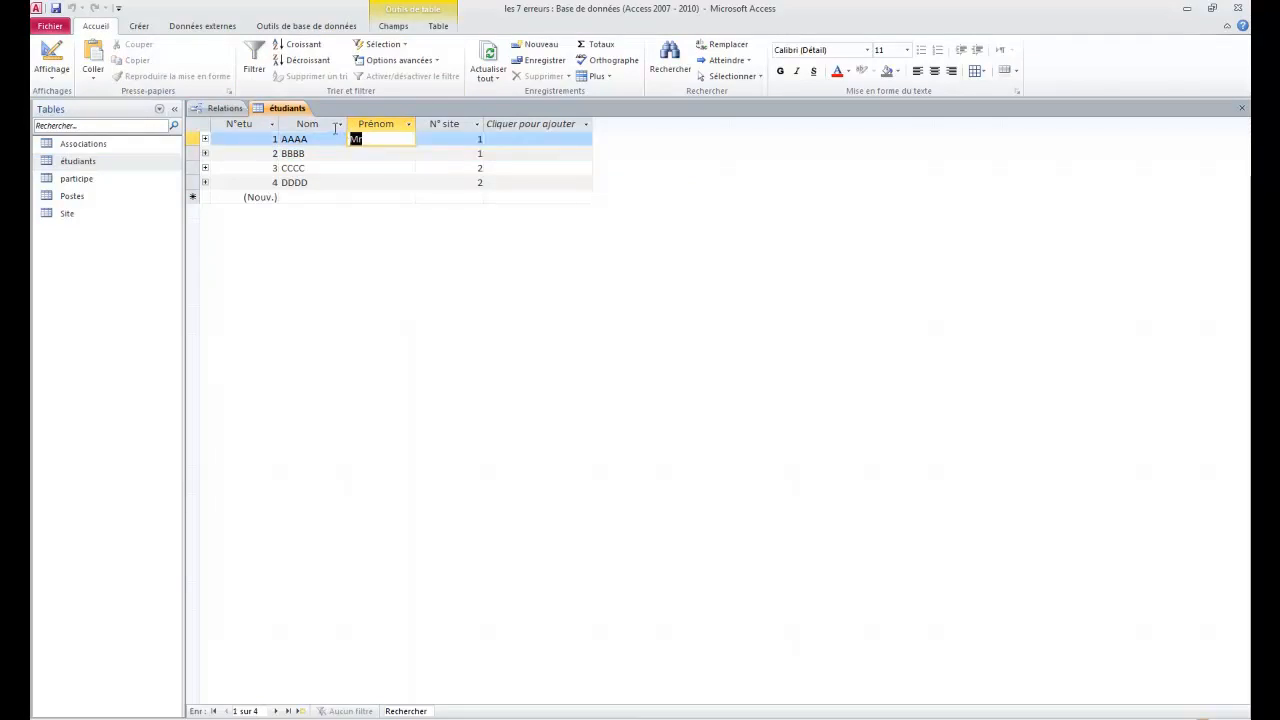
left_click(363, 153)
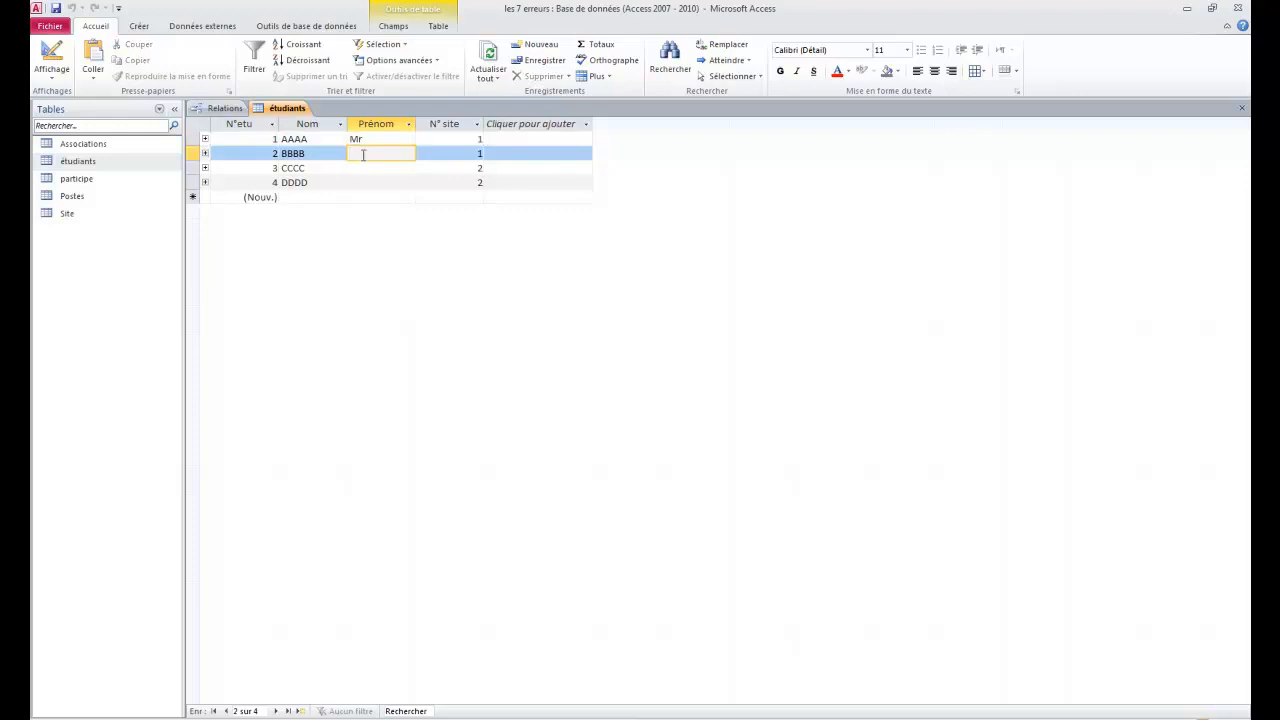
left_click(363, 167)
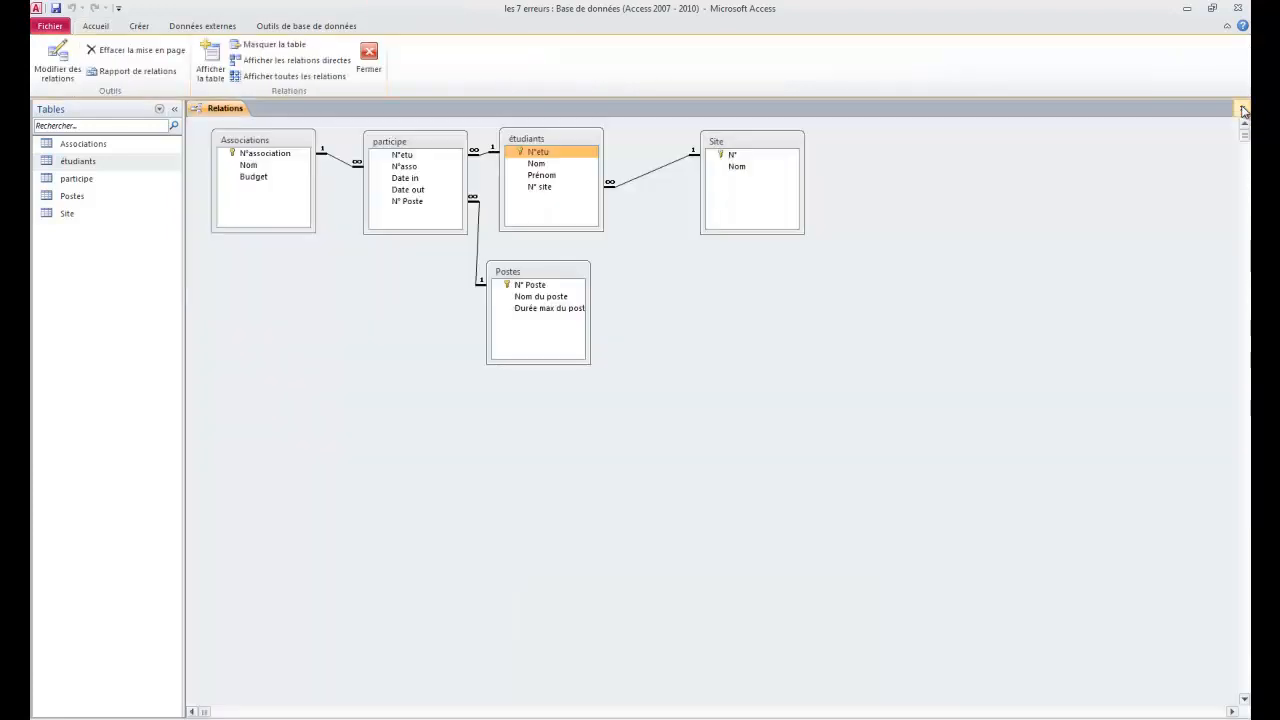
left_click(1242, 108)
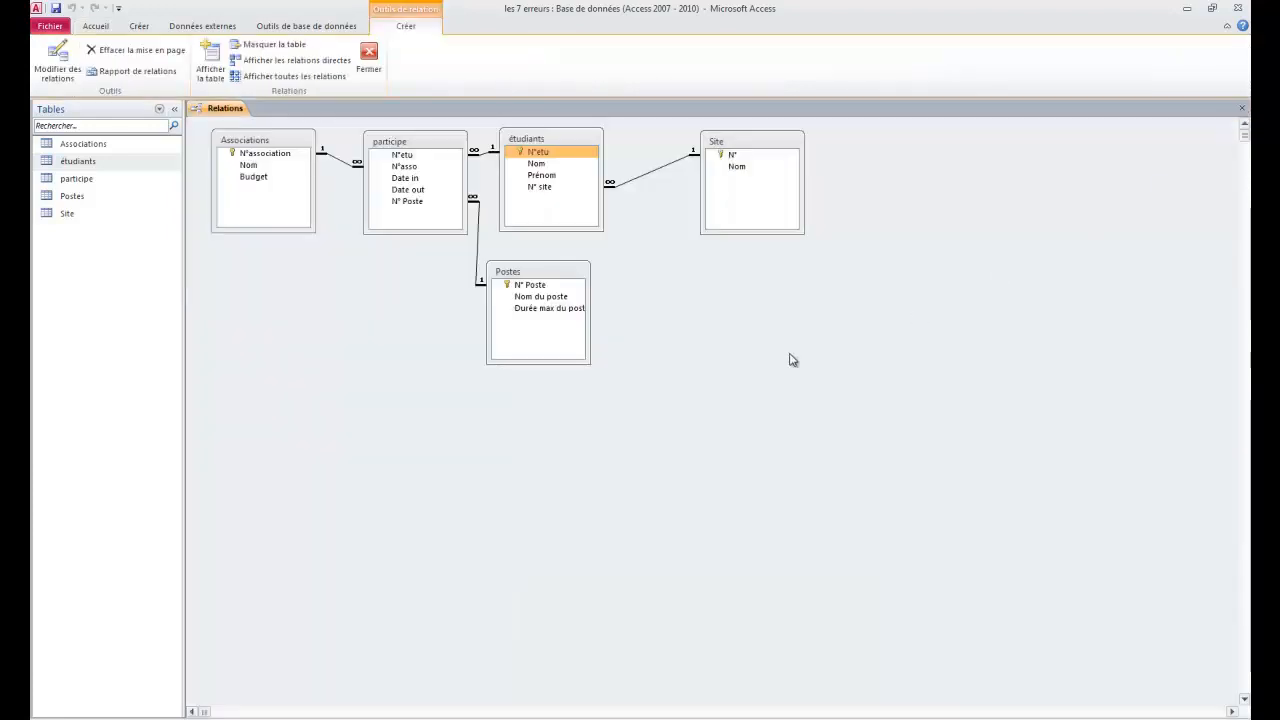